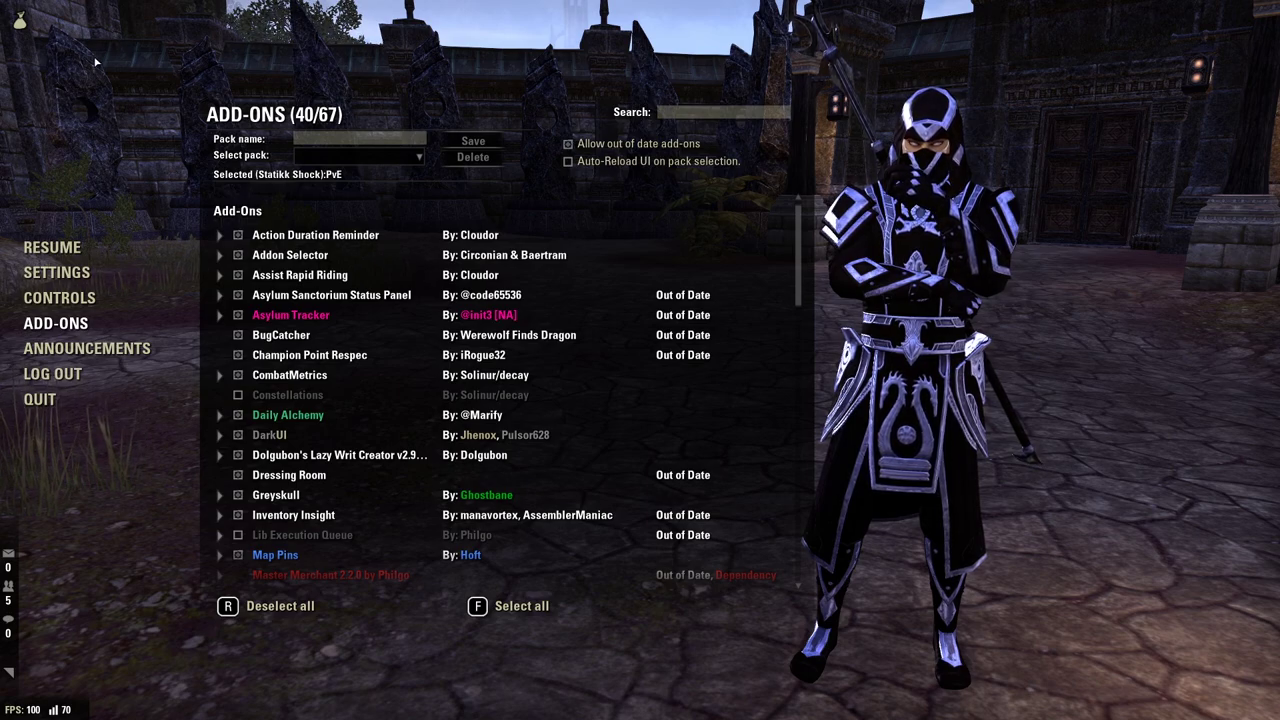
Close the add-on manager, lightning-dash up the stairs, and run past the pillars and fountain
key(Escape)
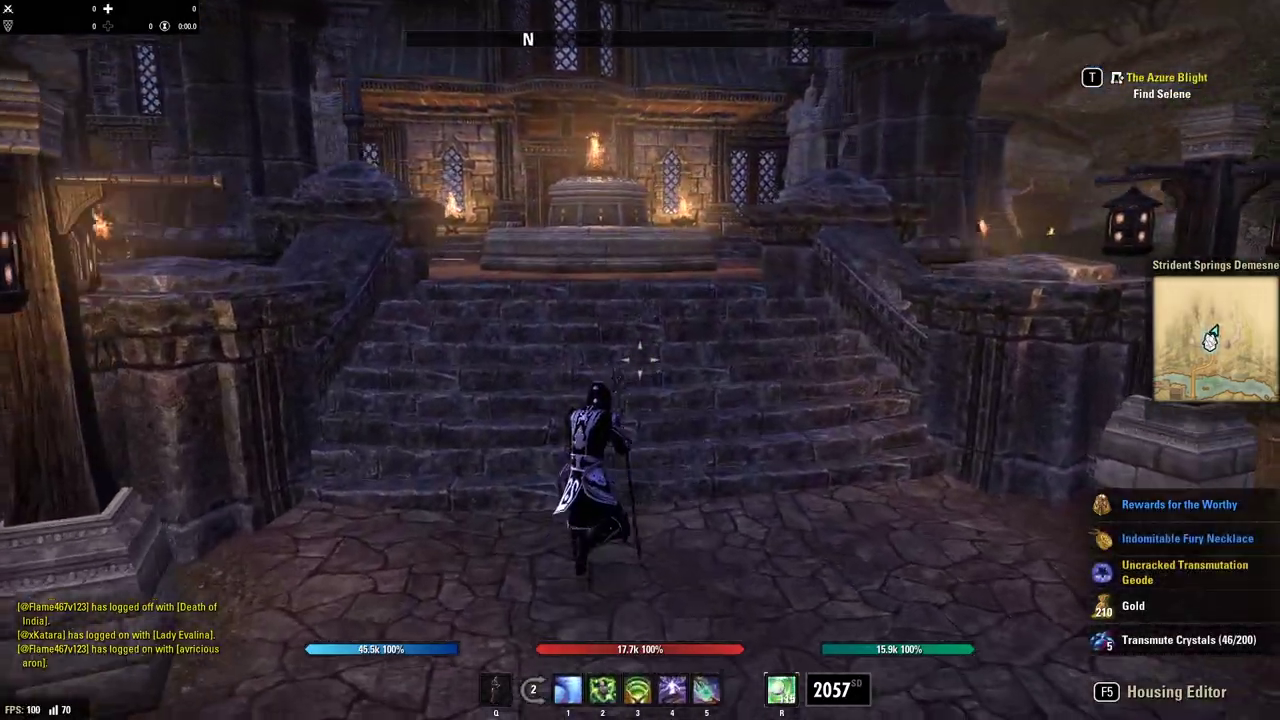
key(4)
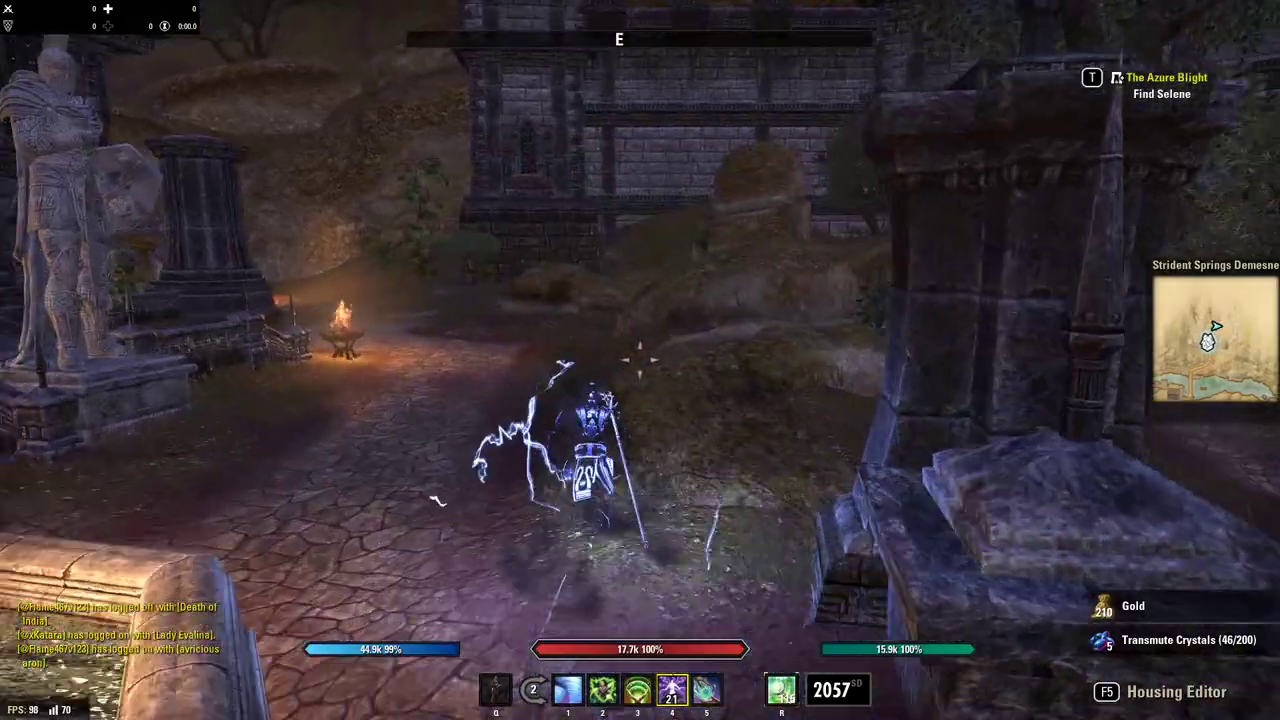
key(w)
key(w)
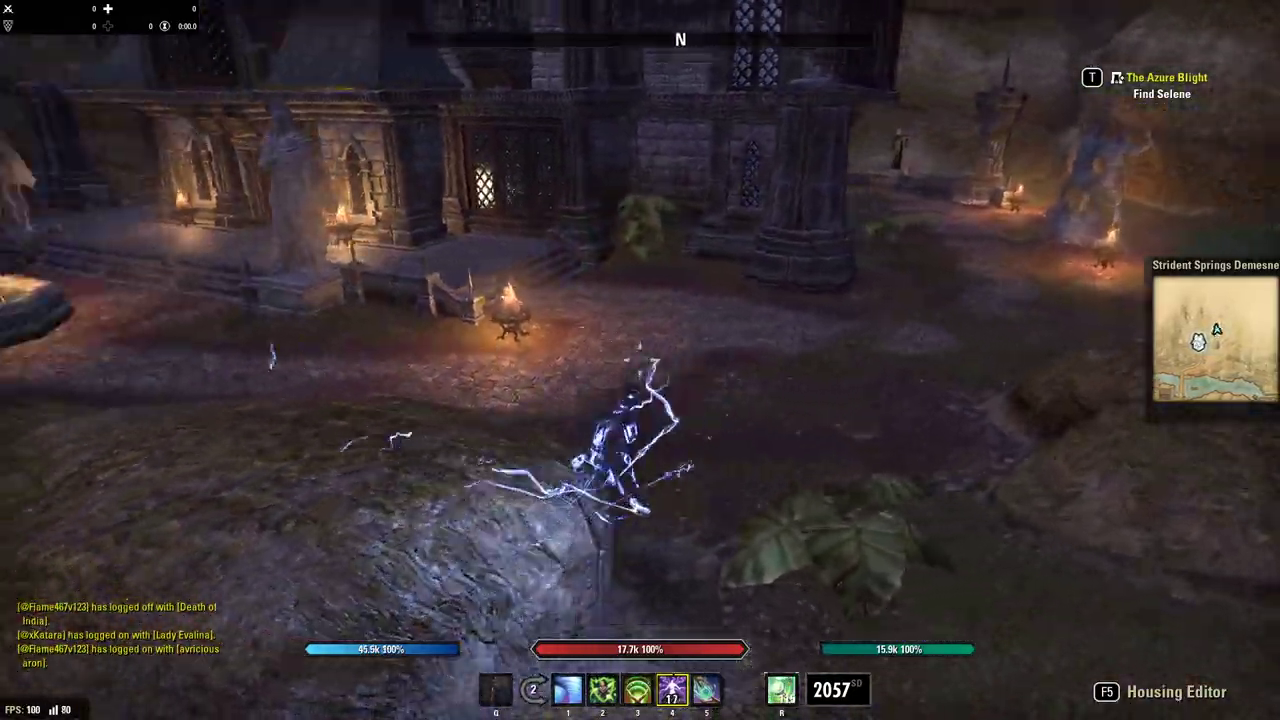
key(w)
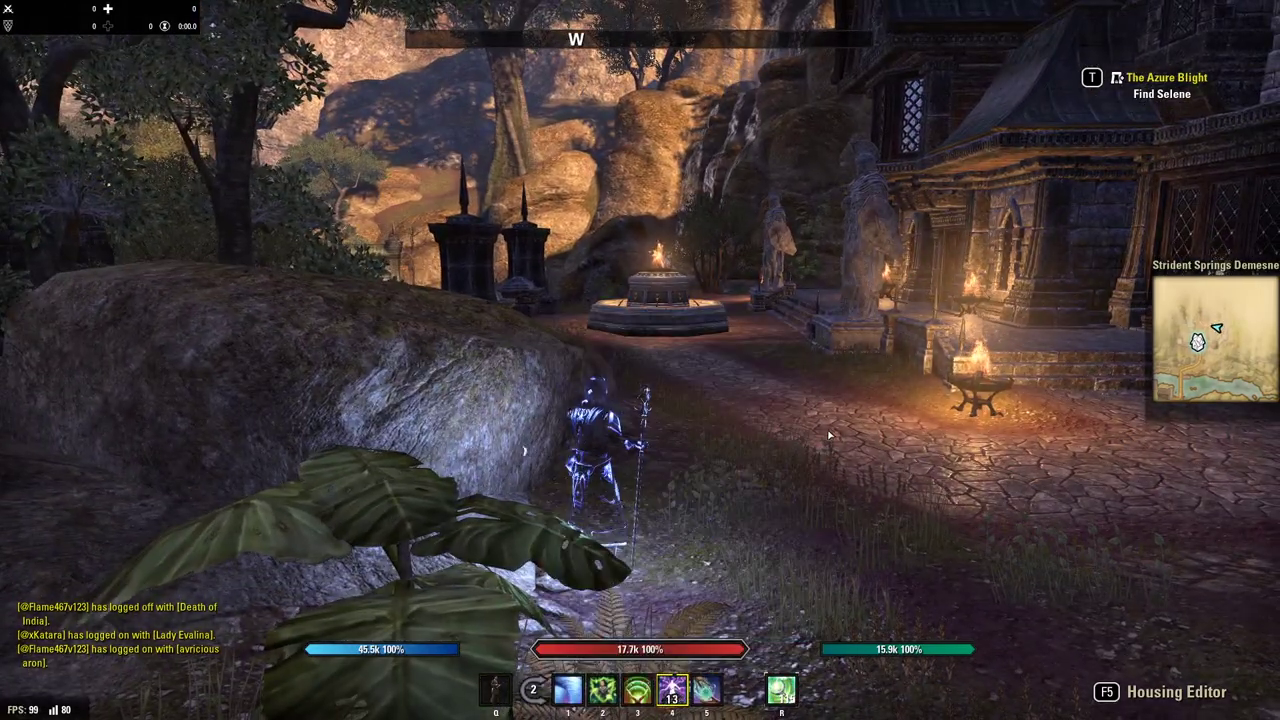
key(w)
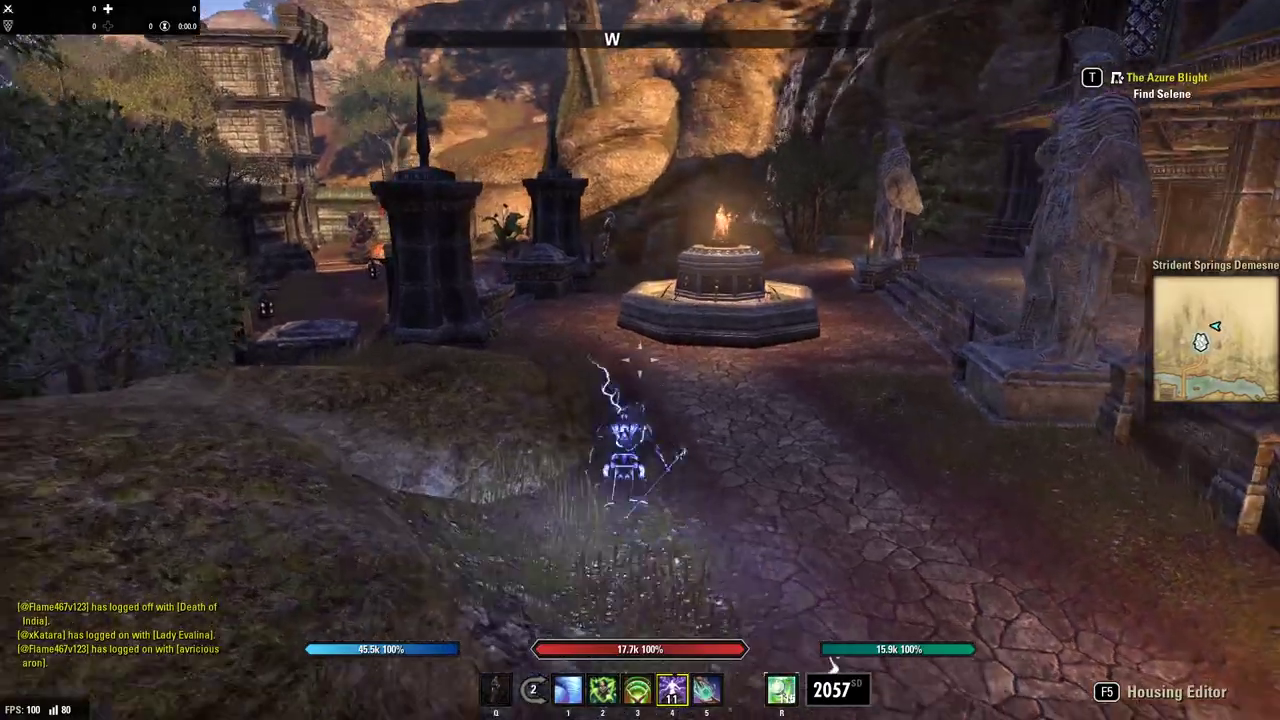
key(w)
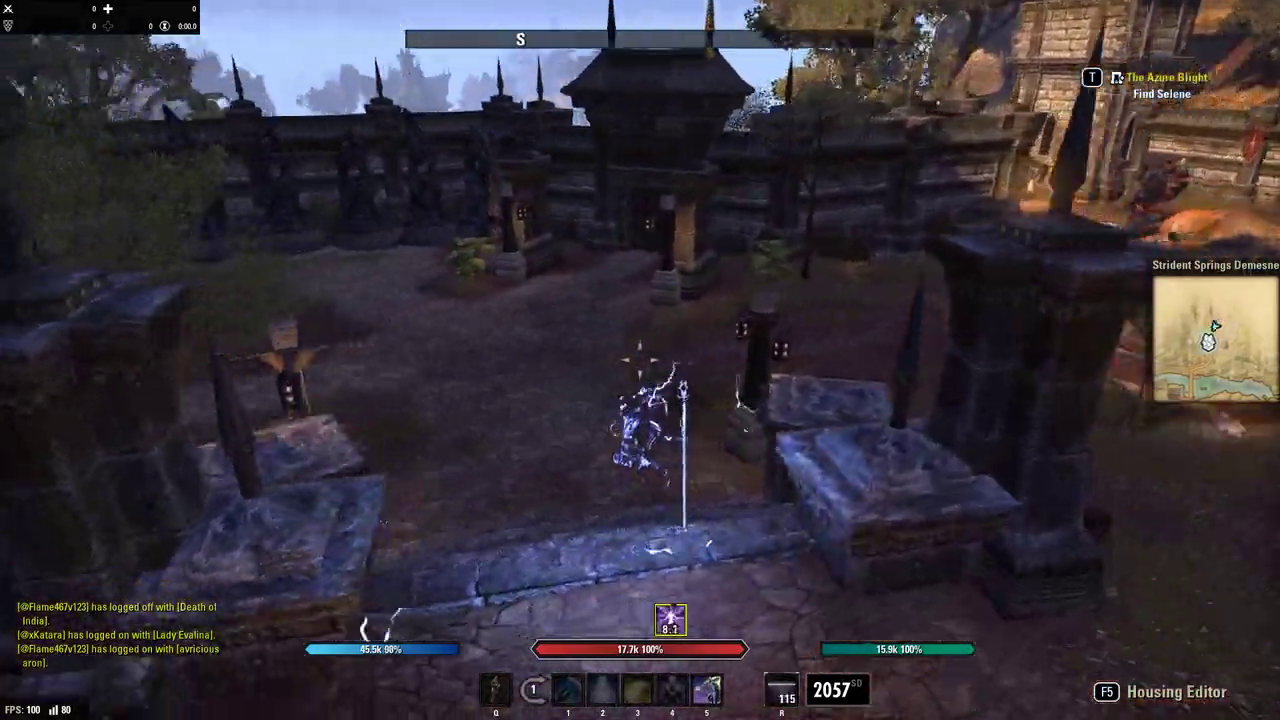
Step back into the courtyard, run toward the rocks, then bring up the game menu
key(s)
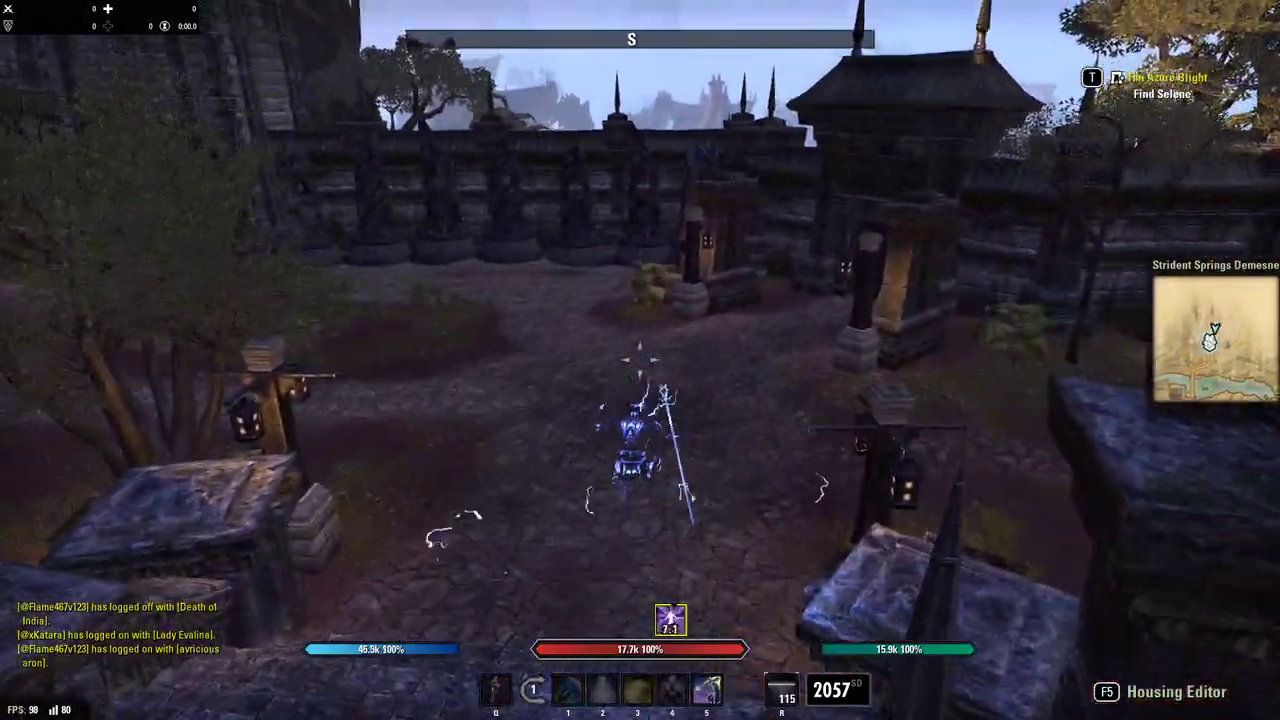
key(s)
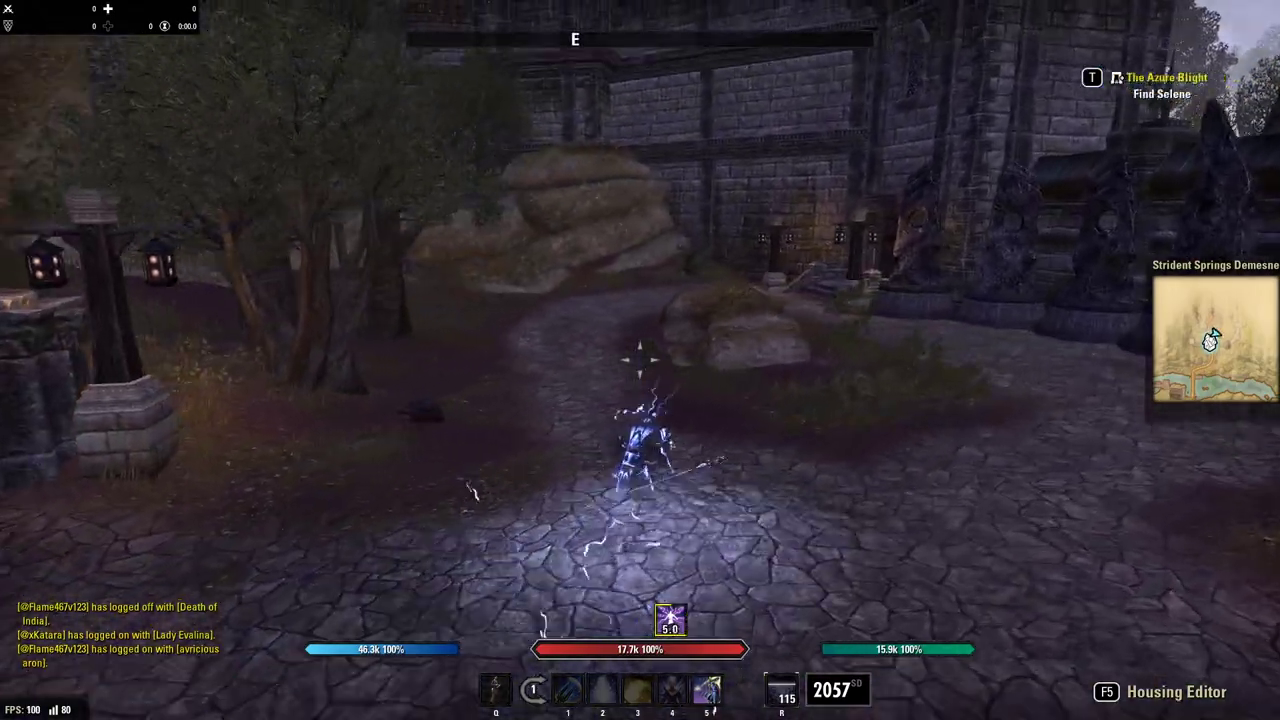
key(w)
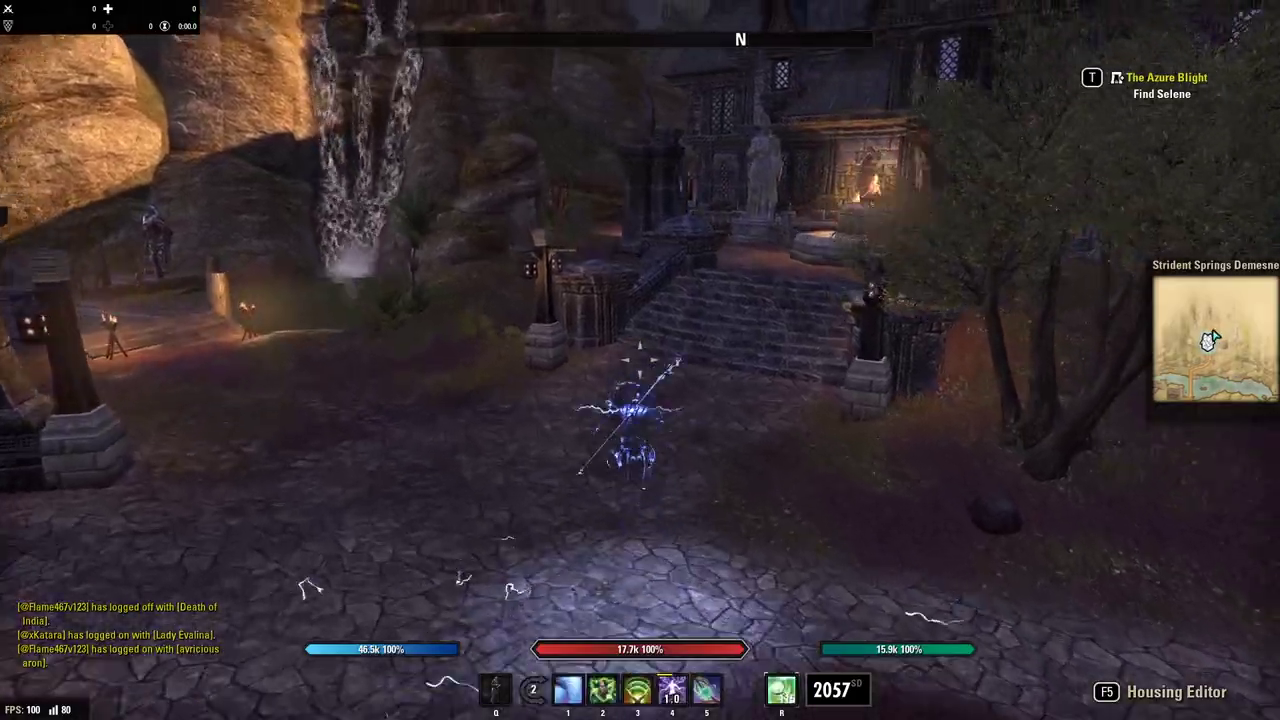
key(s)
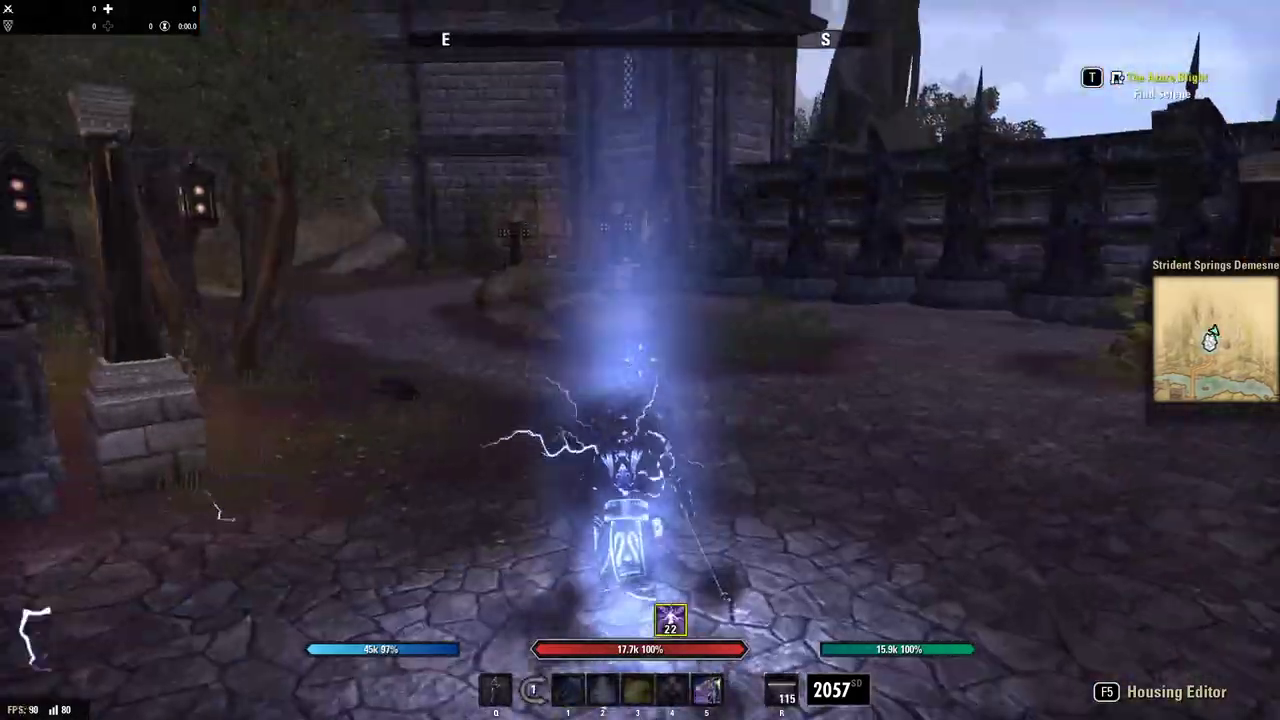
key(w)
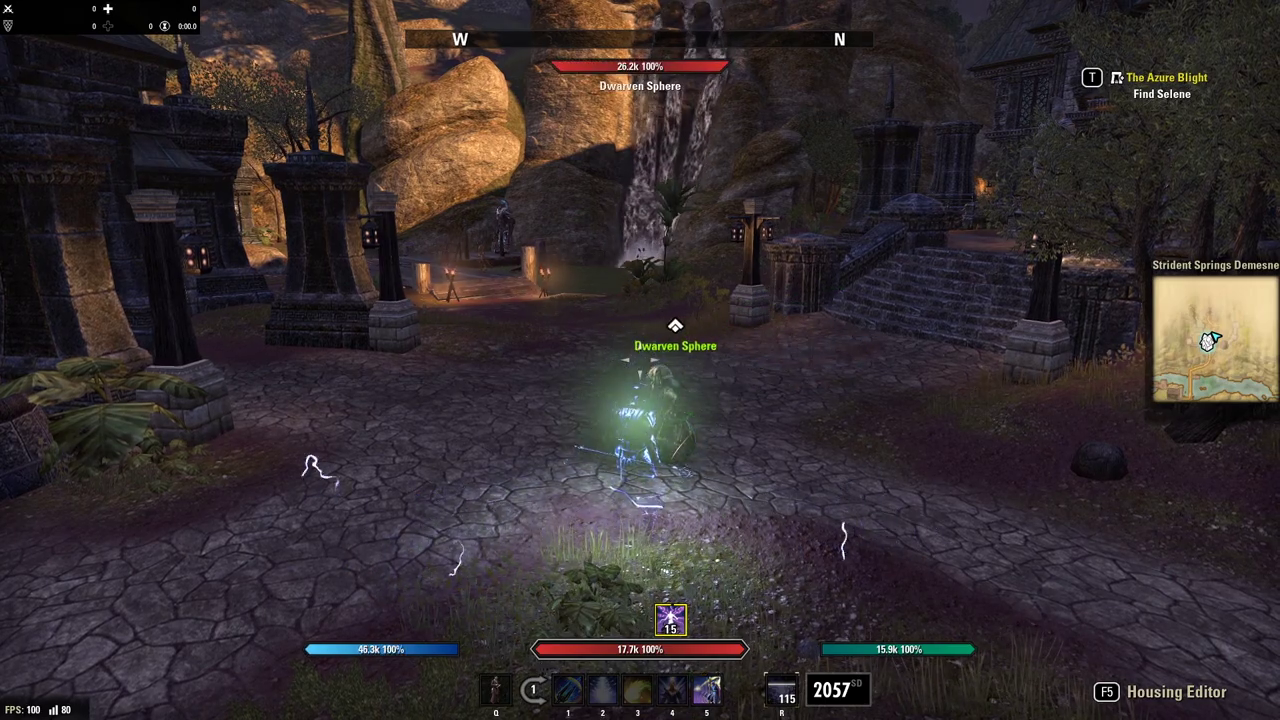
key(Escape)
Open the add-on manager and load the Moar Dottz, Master Merch, Cyrodiil, then PvE packs
click(62, 323)
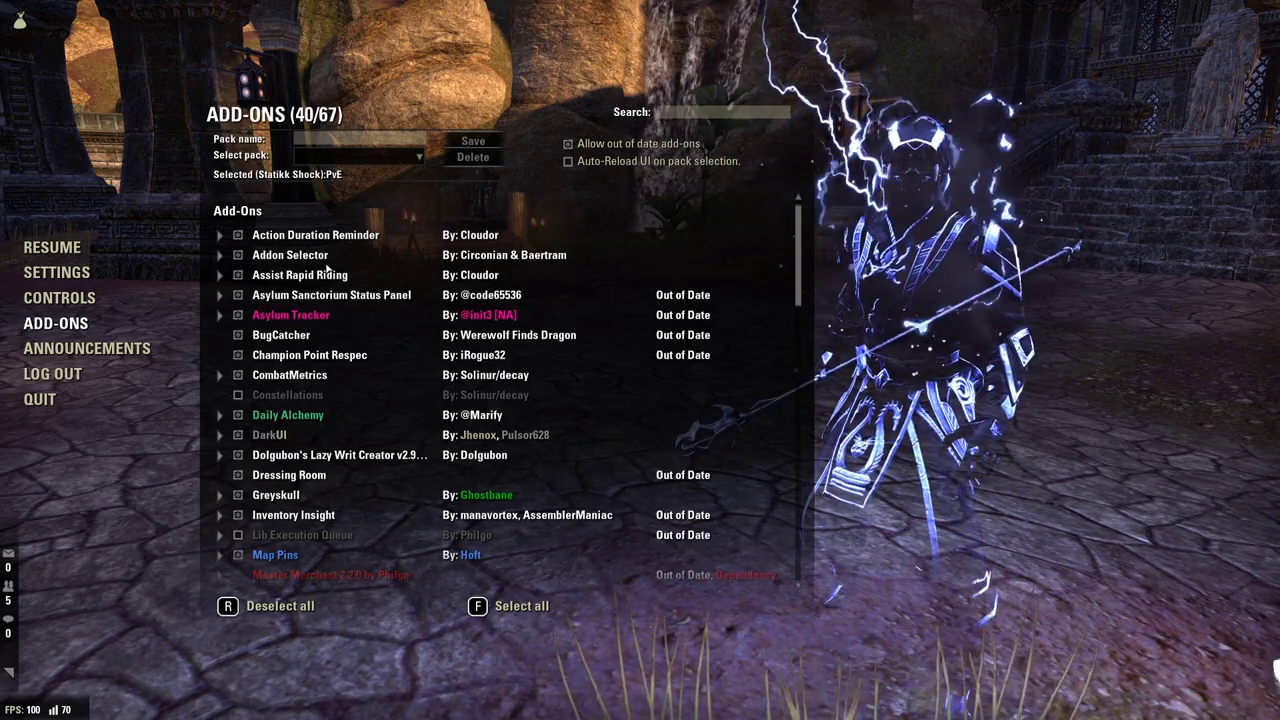
click(418, 157)
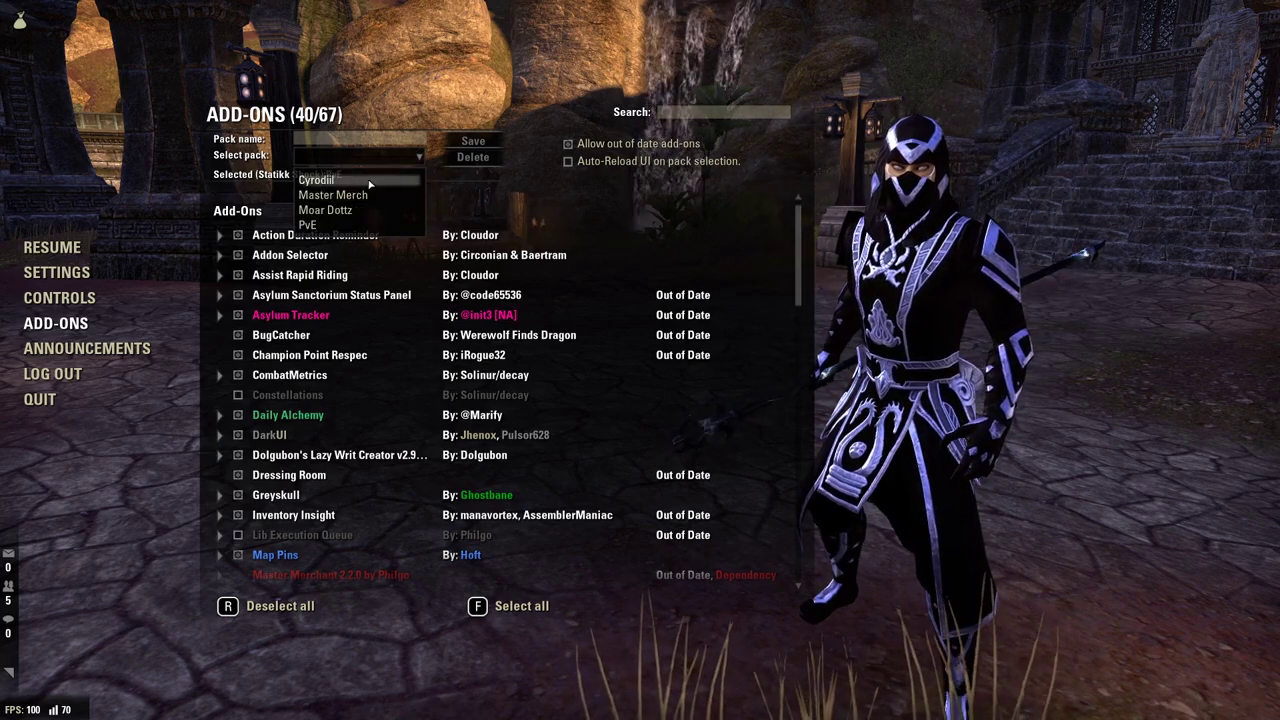
click(322, 211)
click(358, 159)
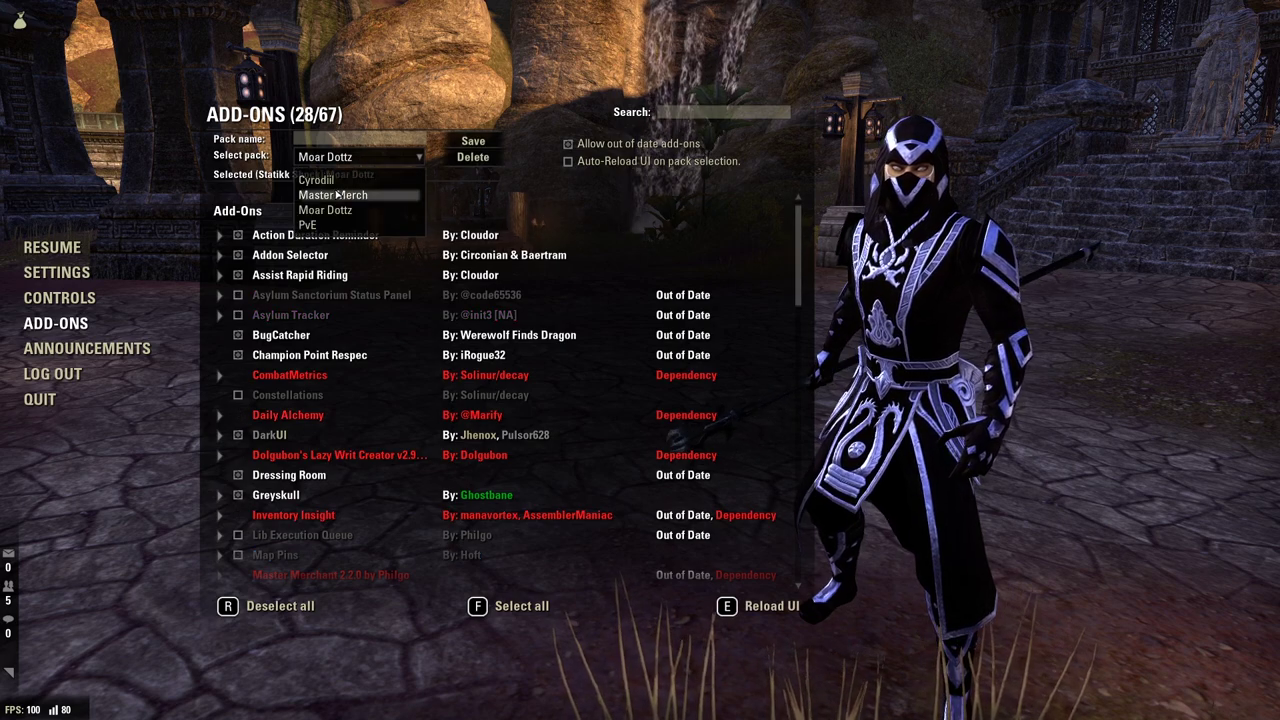
click(339, 195)
click(350, 157)
click(316, 181)
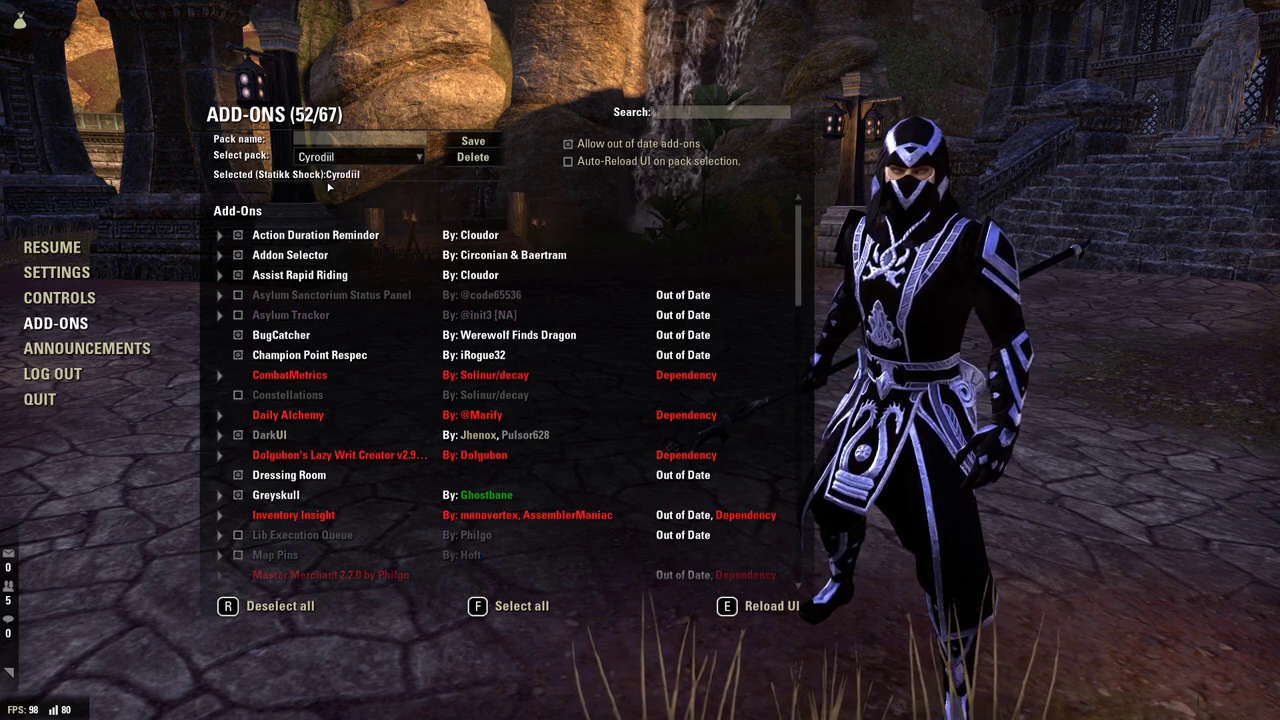
click(345, 158)
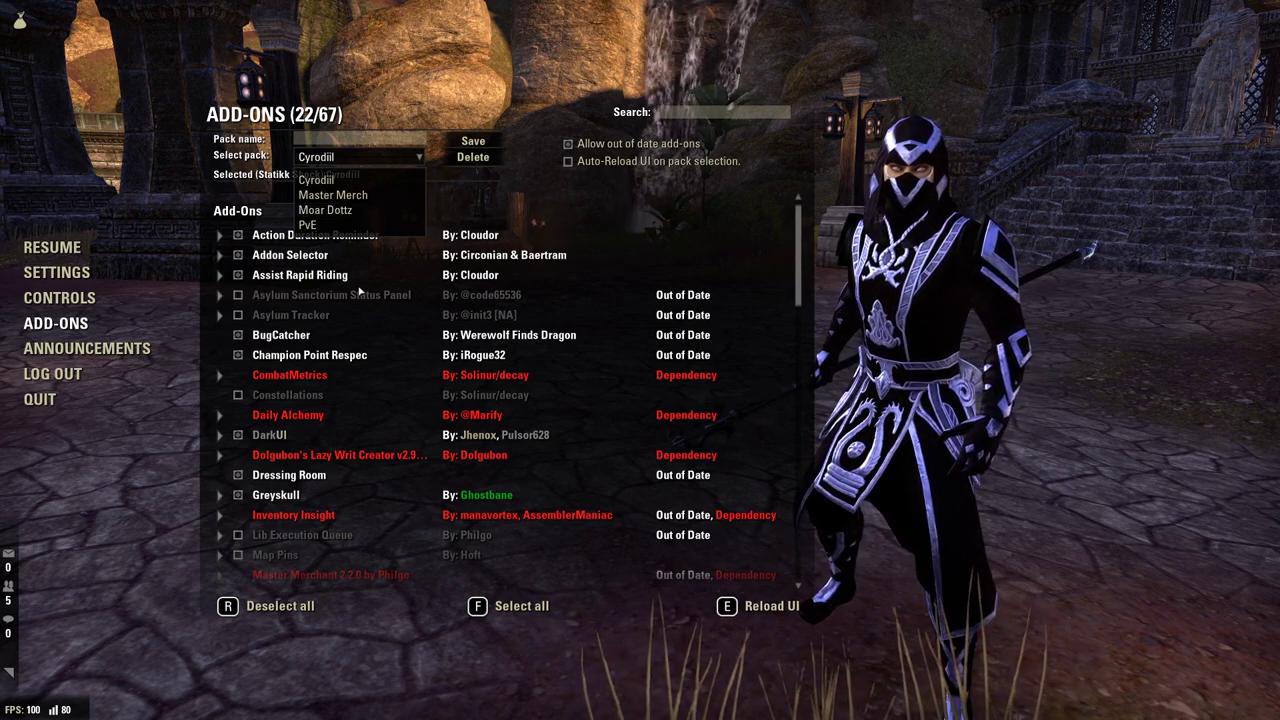
click(328, 224)
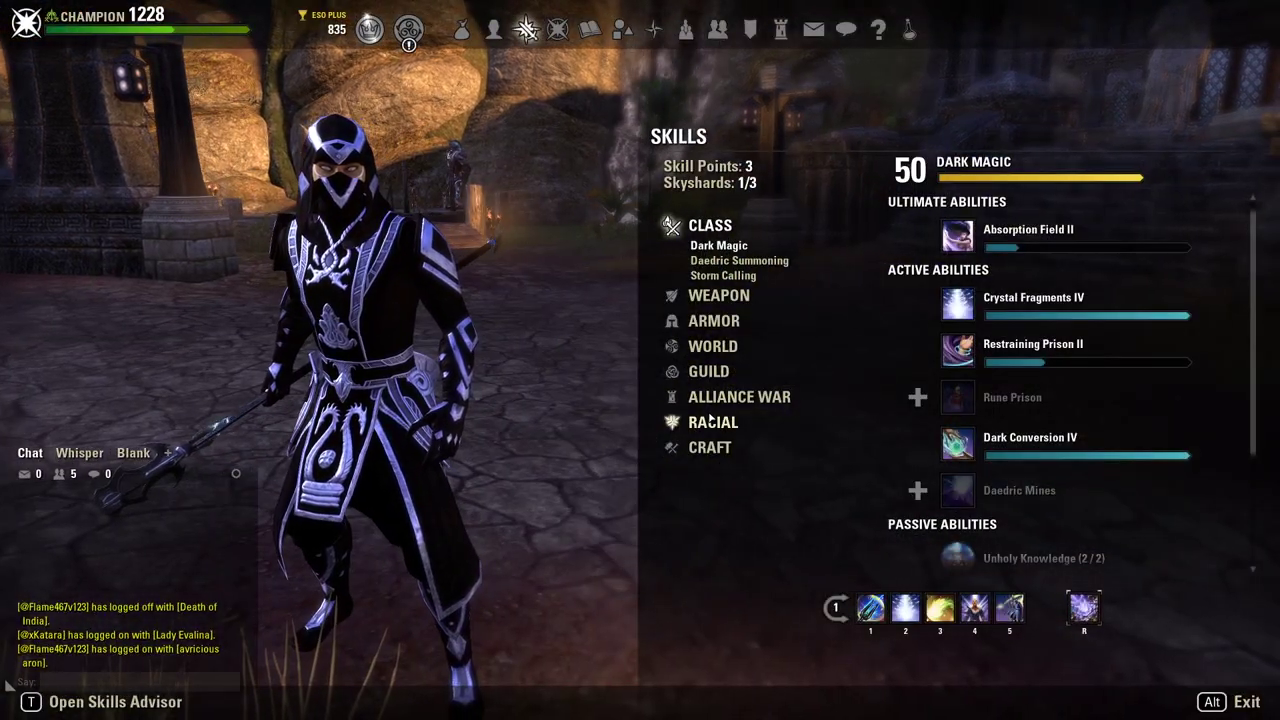
click(739, 351)
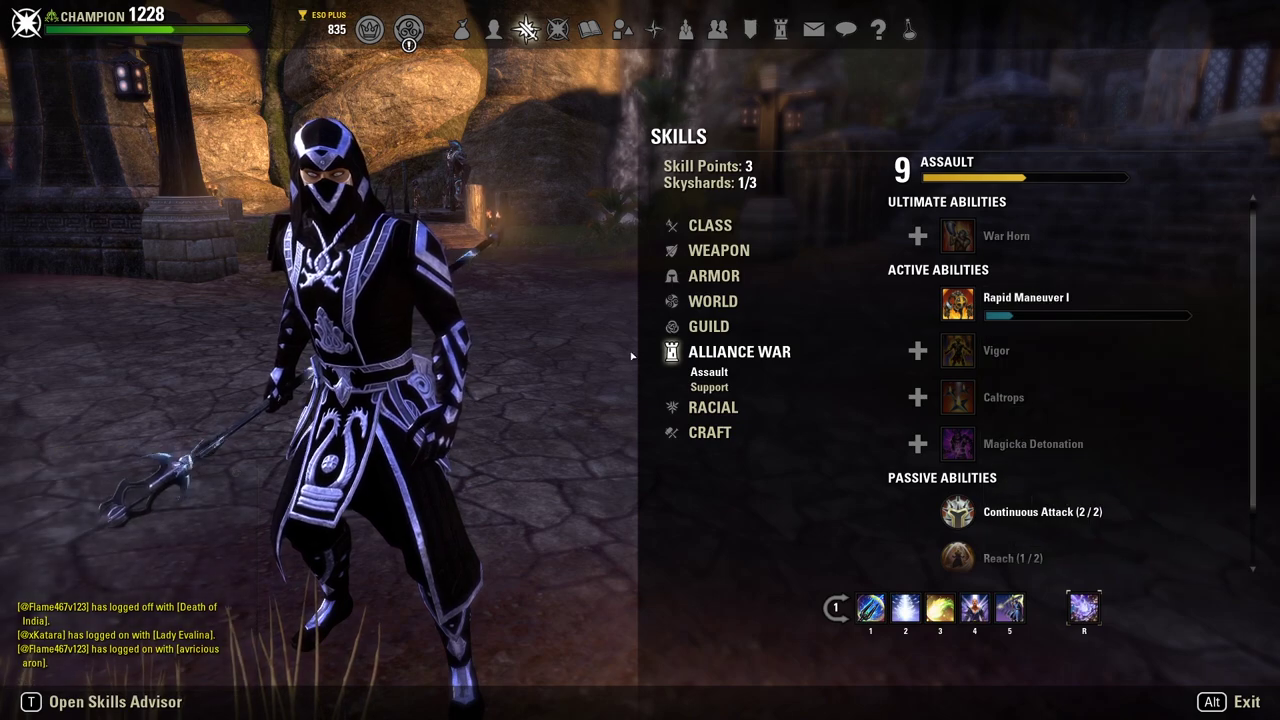
key(c)
key(i)
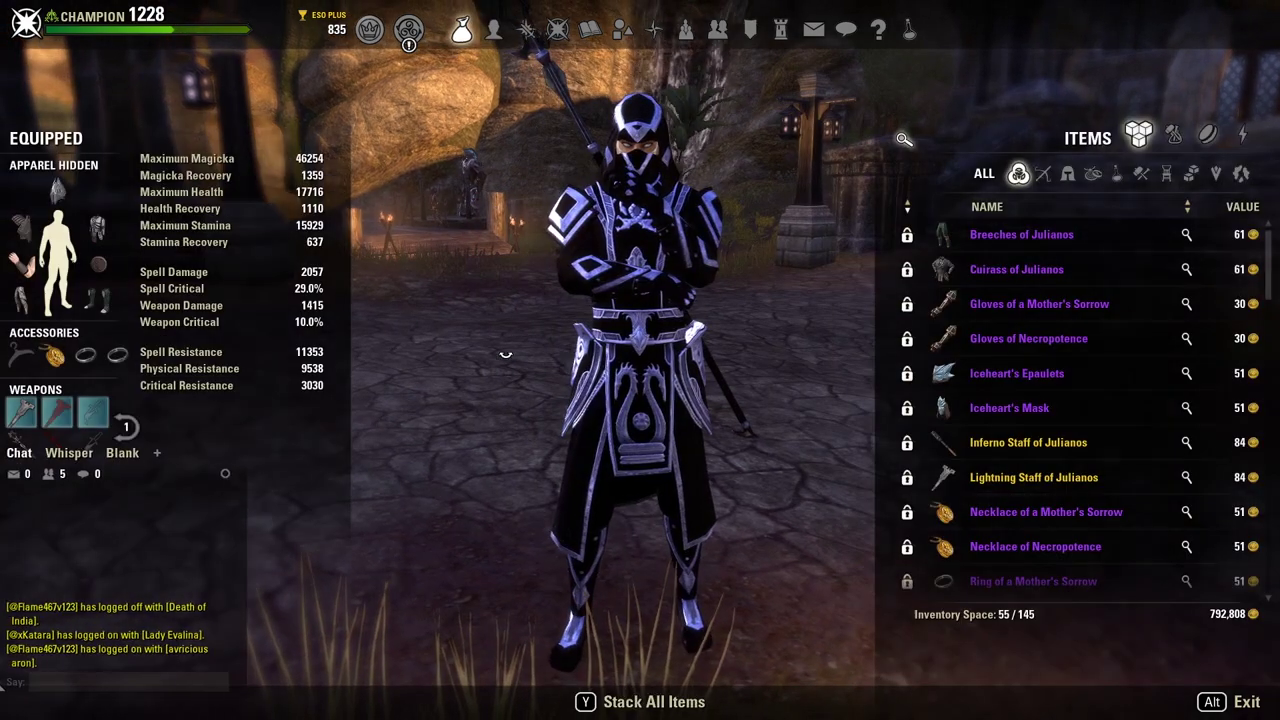
key(Escape)
key(Escape)
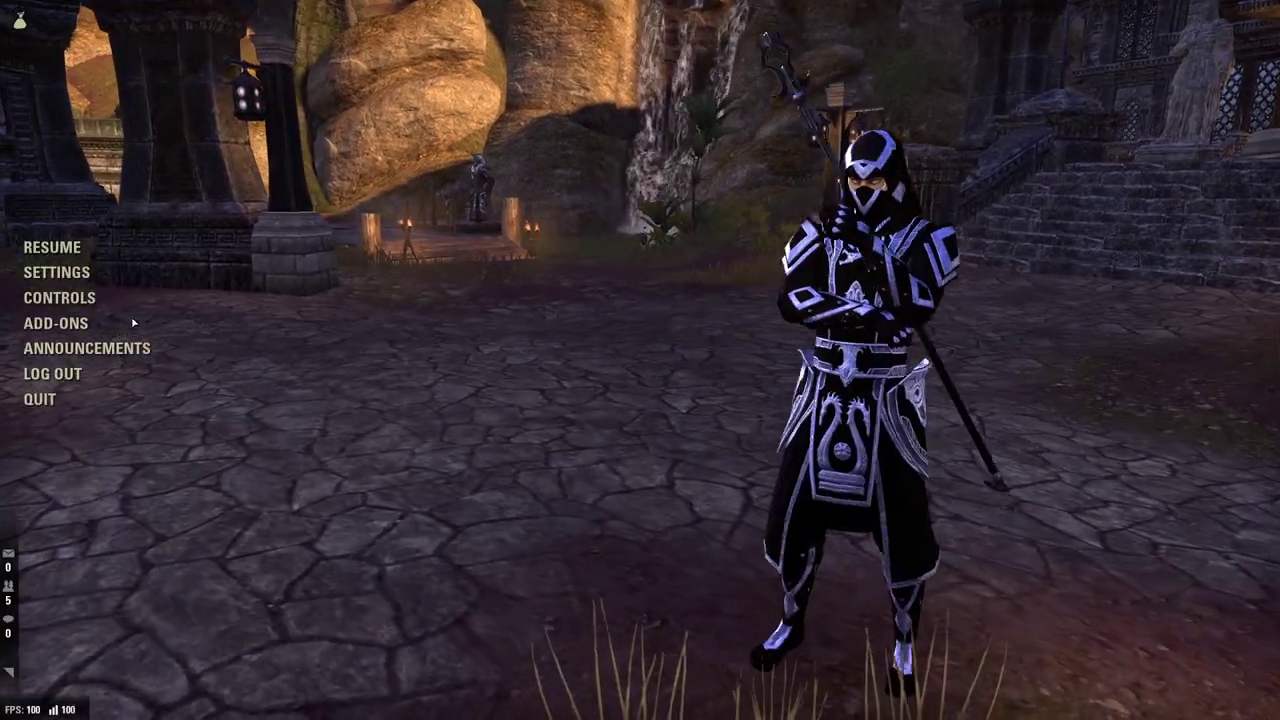
click(60, 323)
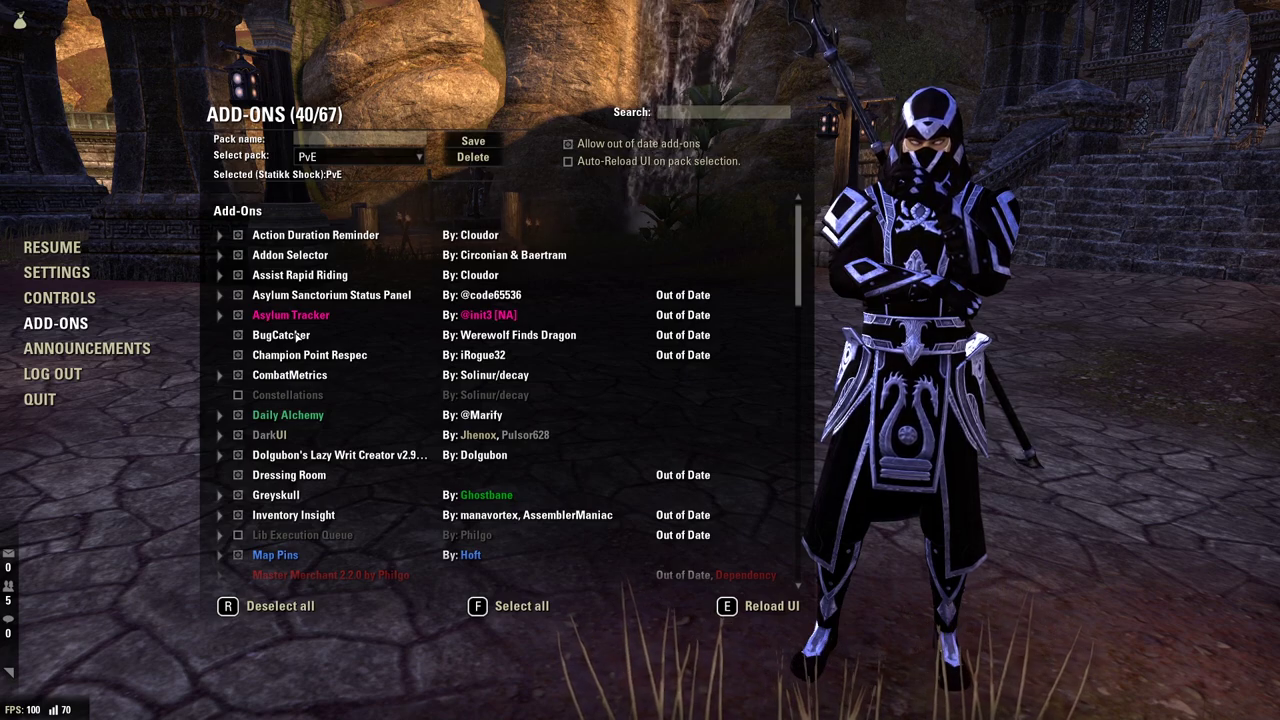
Scroll through the add-on list and resume the game
scroll(680, 380, down, 5)
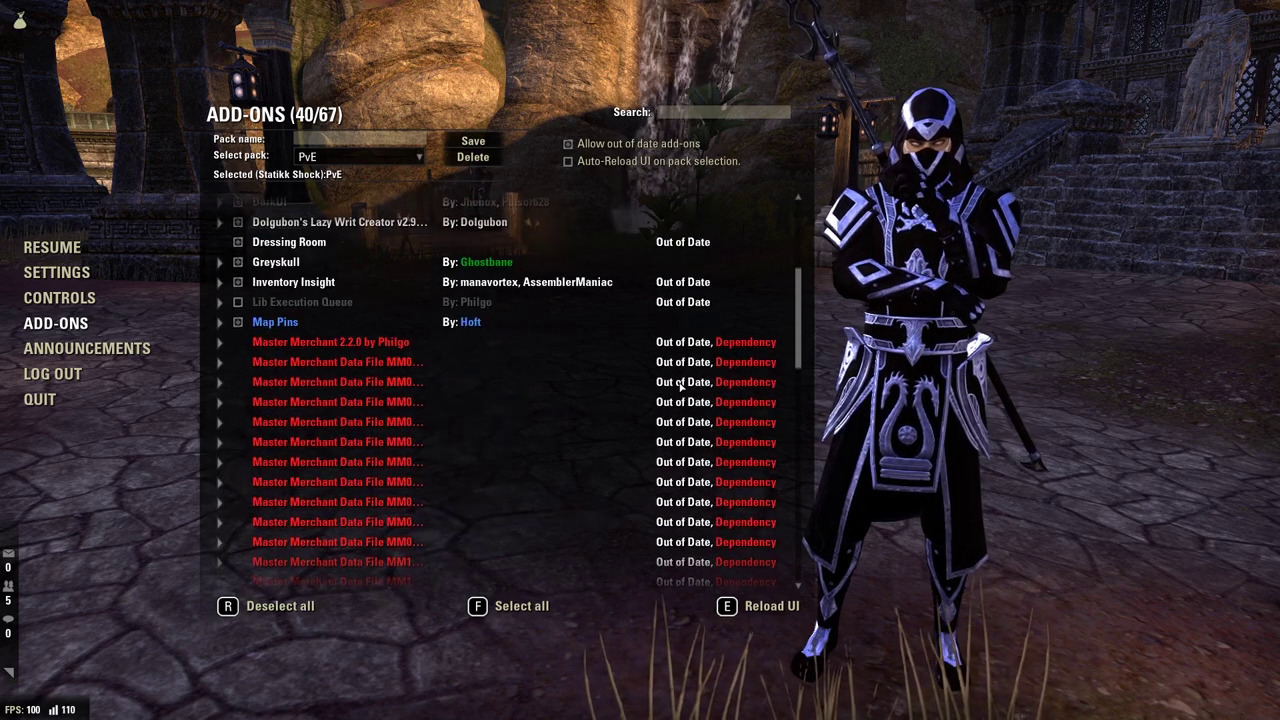
scroll(678, 378, up, 5)
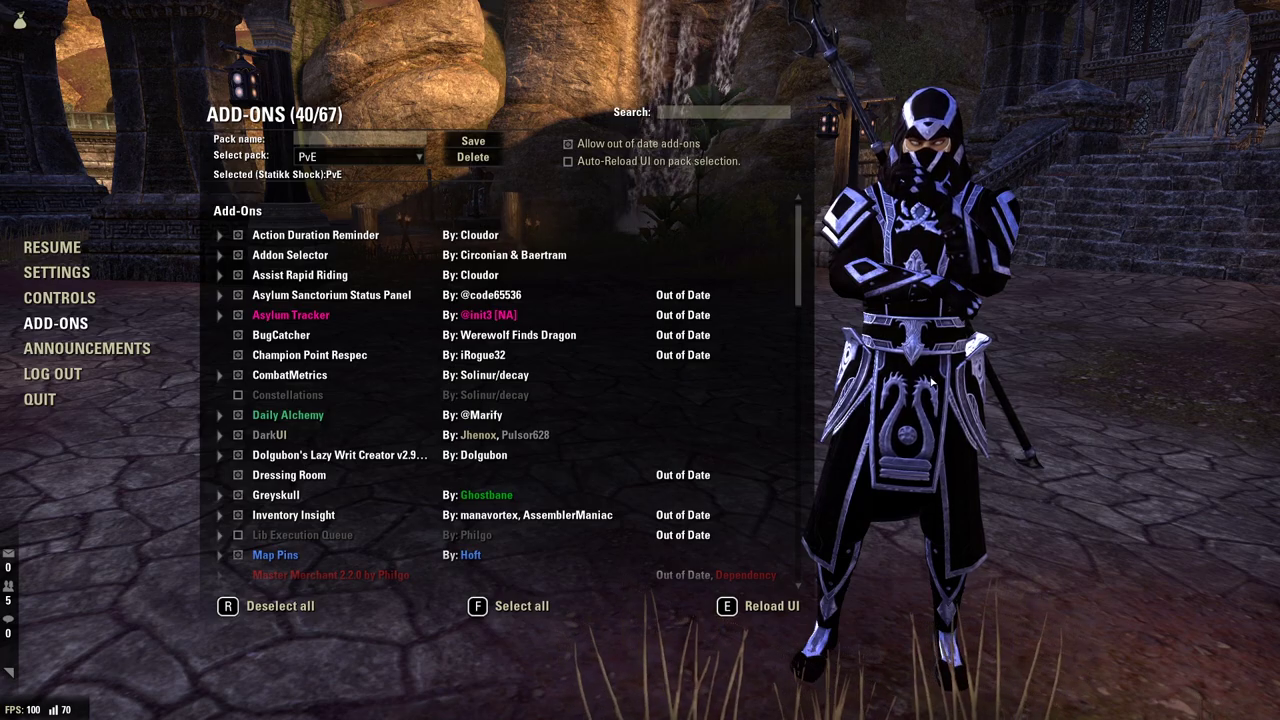
click(115, 245)
Open the Champion Point Respec window, move it, and preview the PvP configuration
key(i)
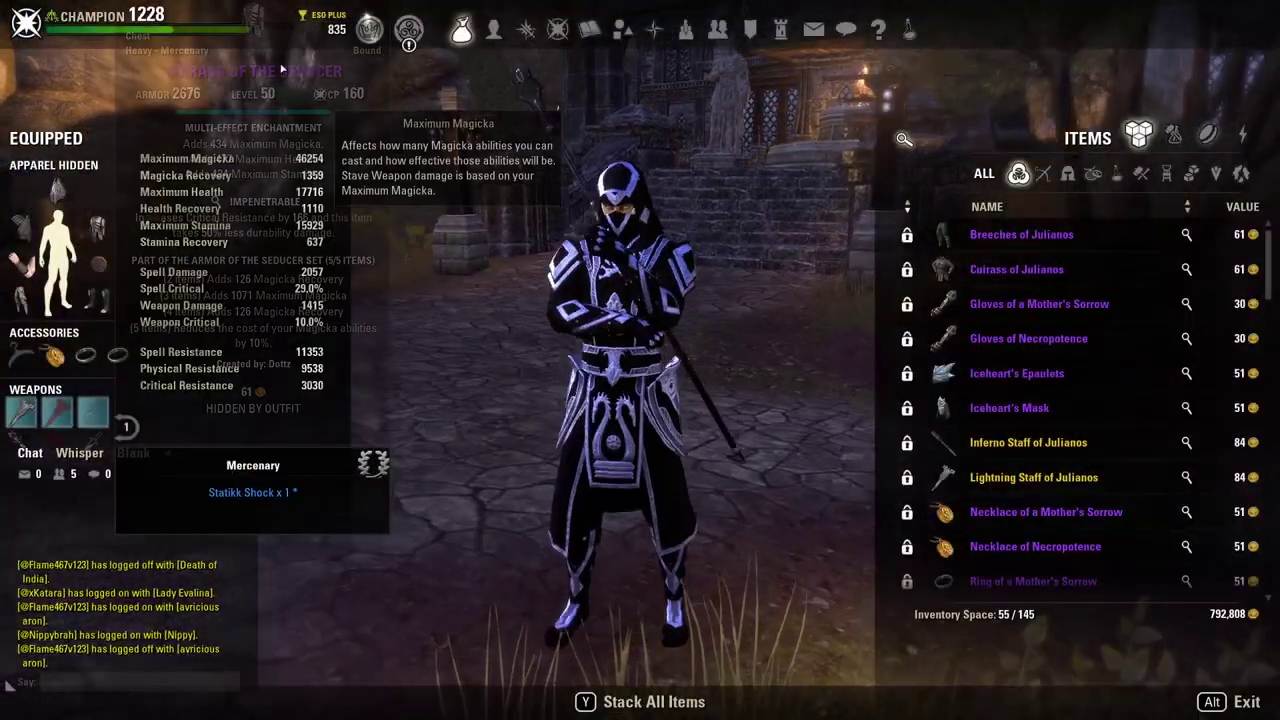
click(560, 36)
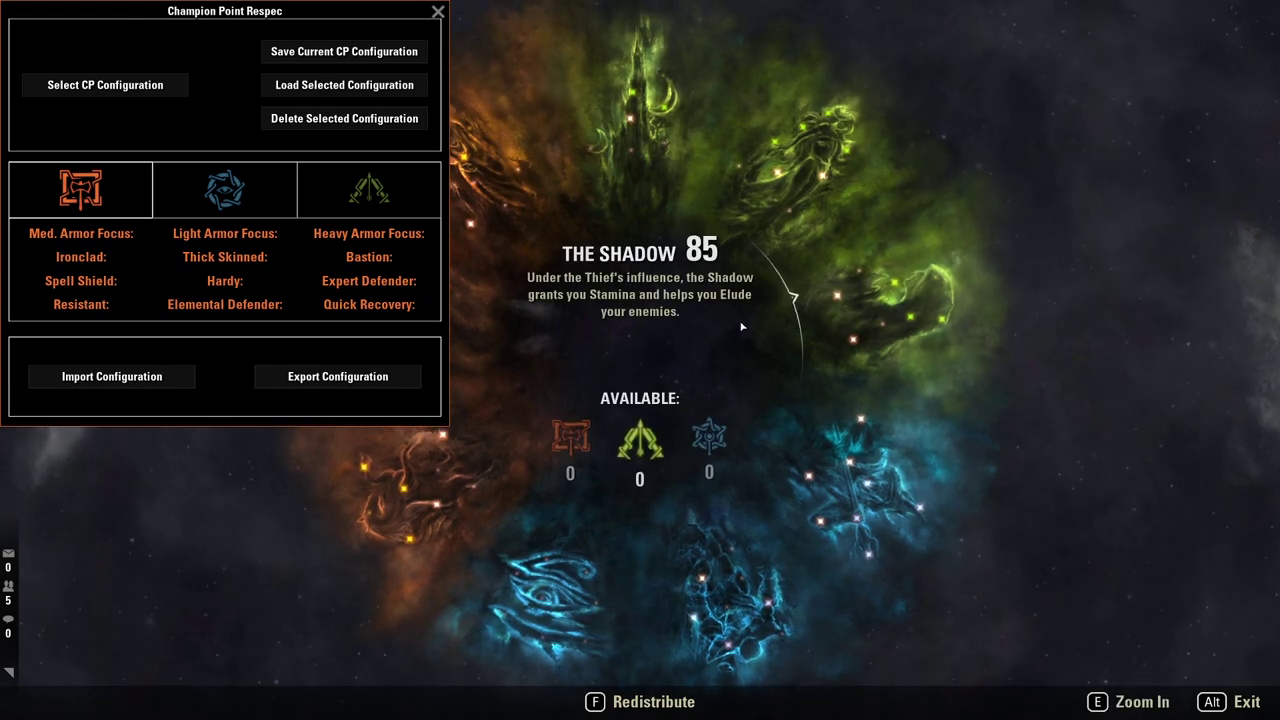
mouse_move(164, 11)
mouse_down()
mouse_move(644, 131)
mouse_move(236, 11)
mouse_move(164, 11)
mouse_up()
click(105, 85)
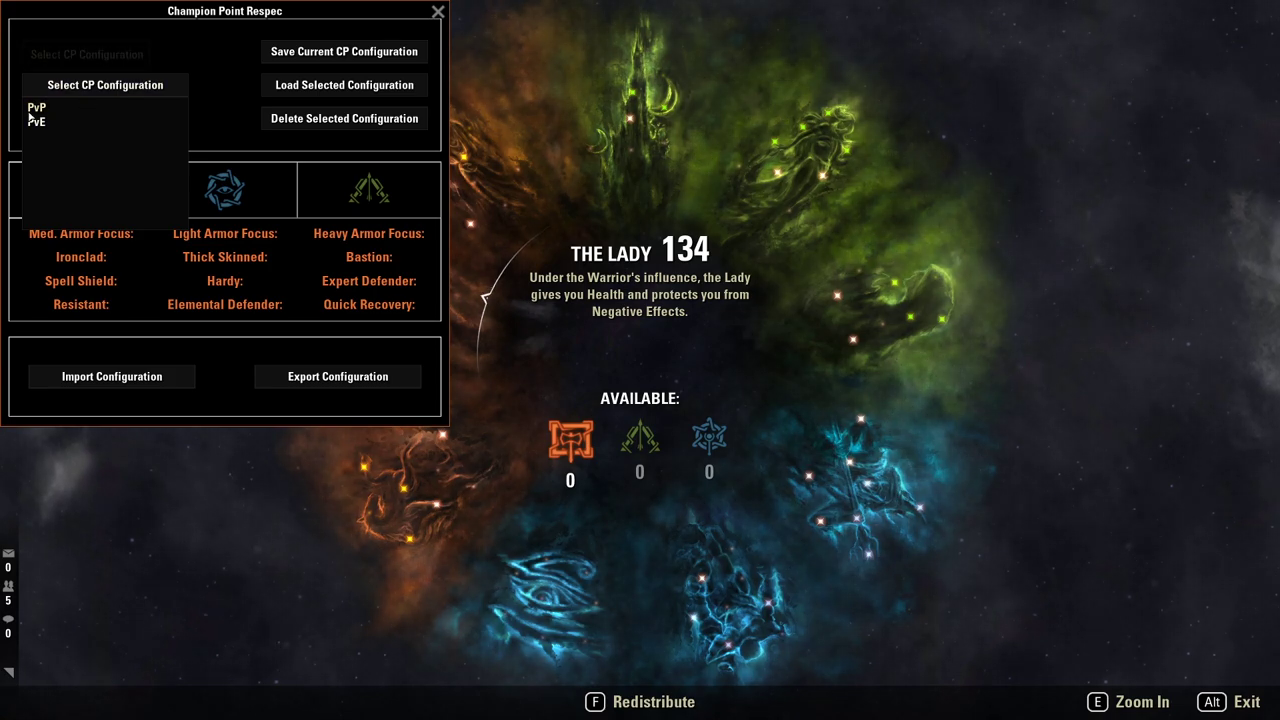
click(100, 107)
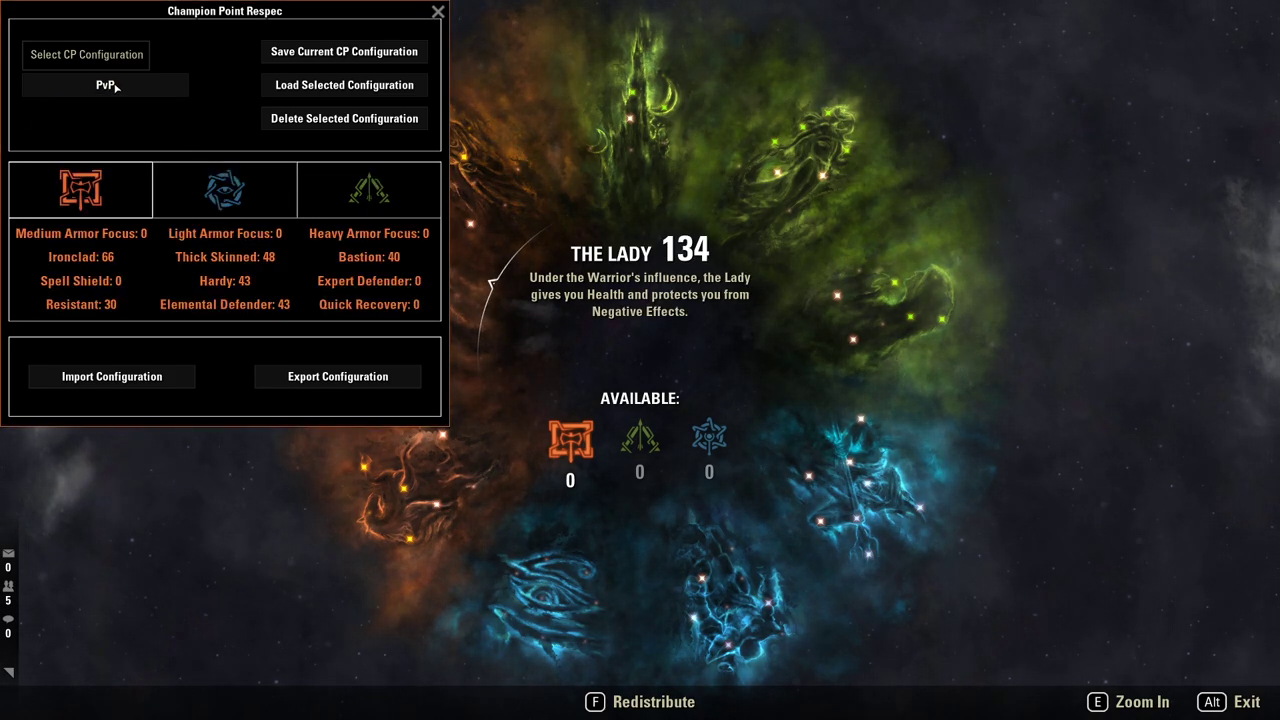
Preview the PvE configuration, switch back to PvP, then return to the add-on manager
click(105, 85)
click(36, 122)
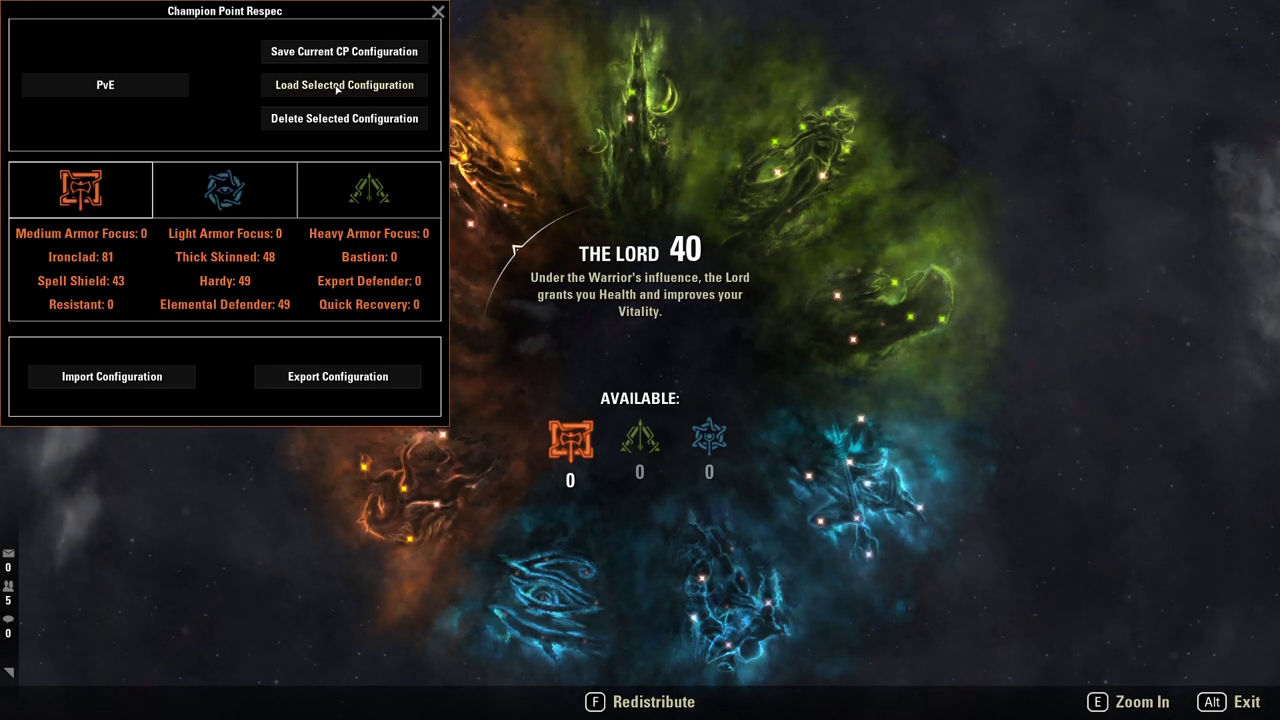
click(105, 85)
click(40, 107)
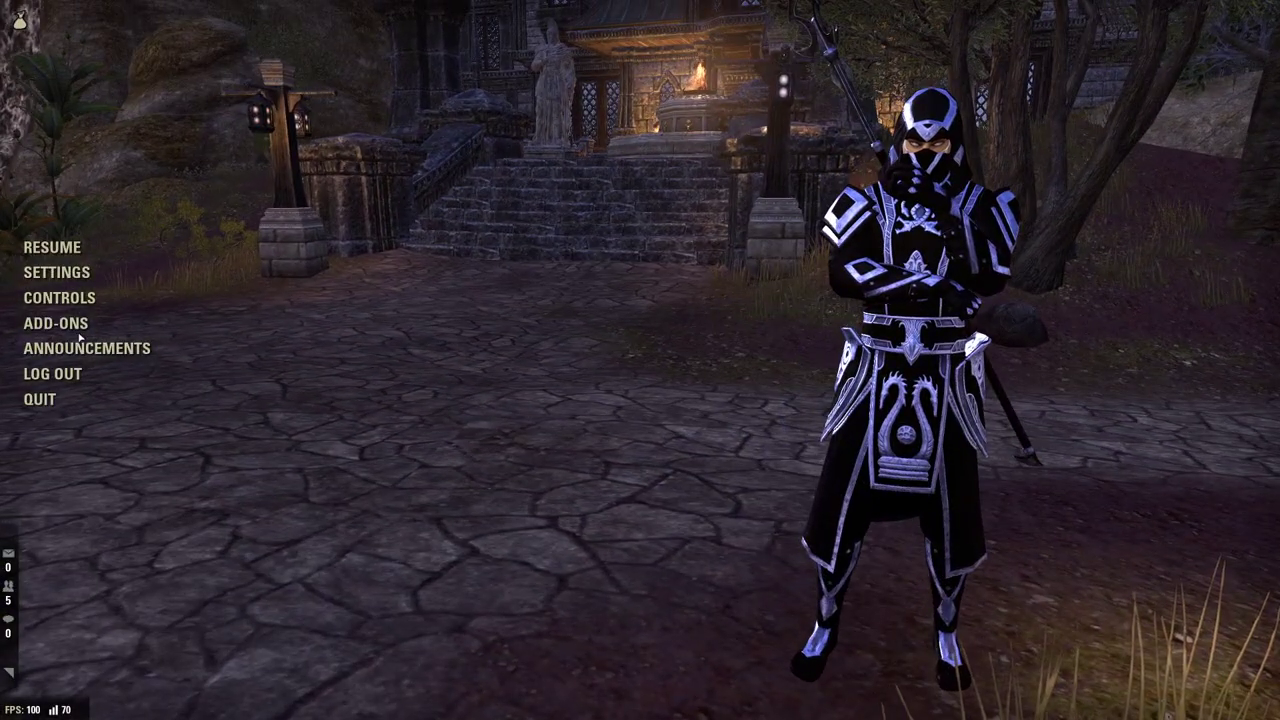
click(168, 321)
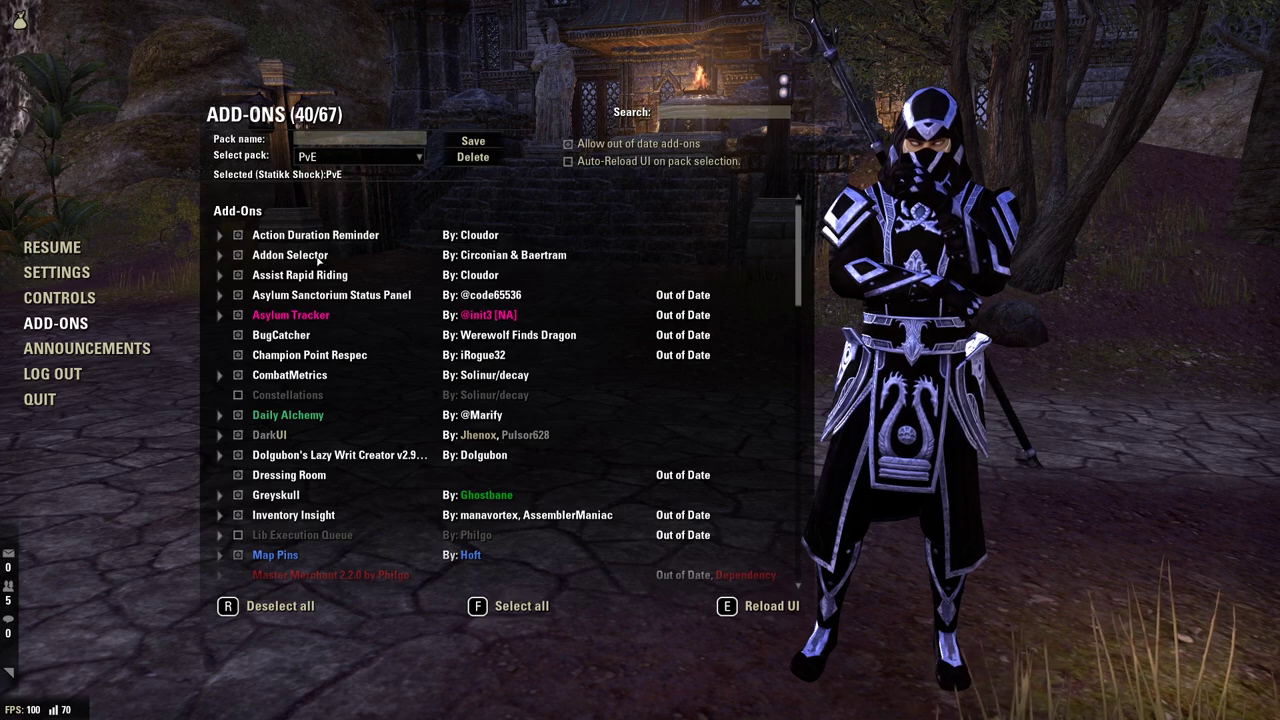
Scroll the Add-Ons list and resume the game
scroll(319, 259, down, 3)
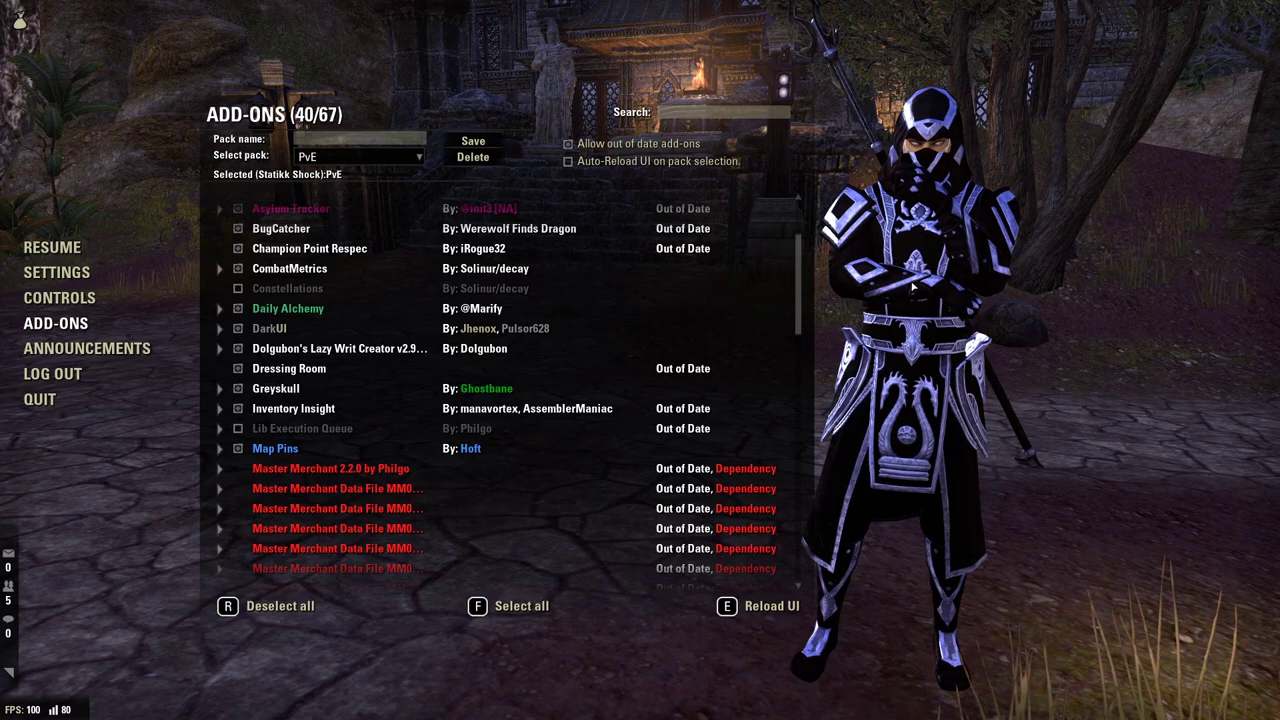
click(52, 248)
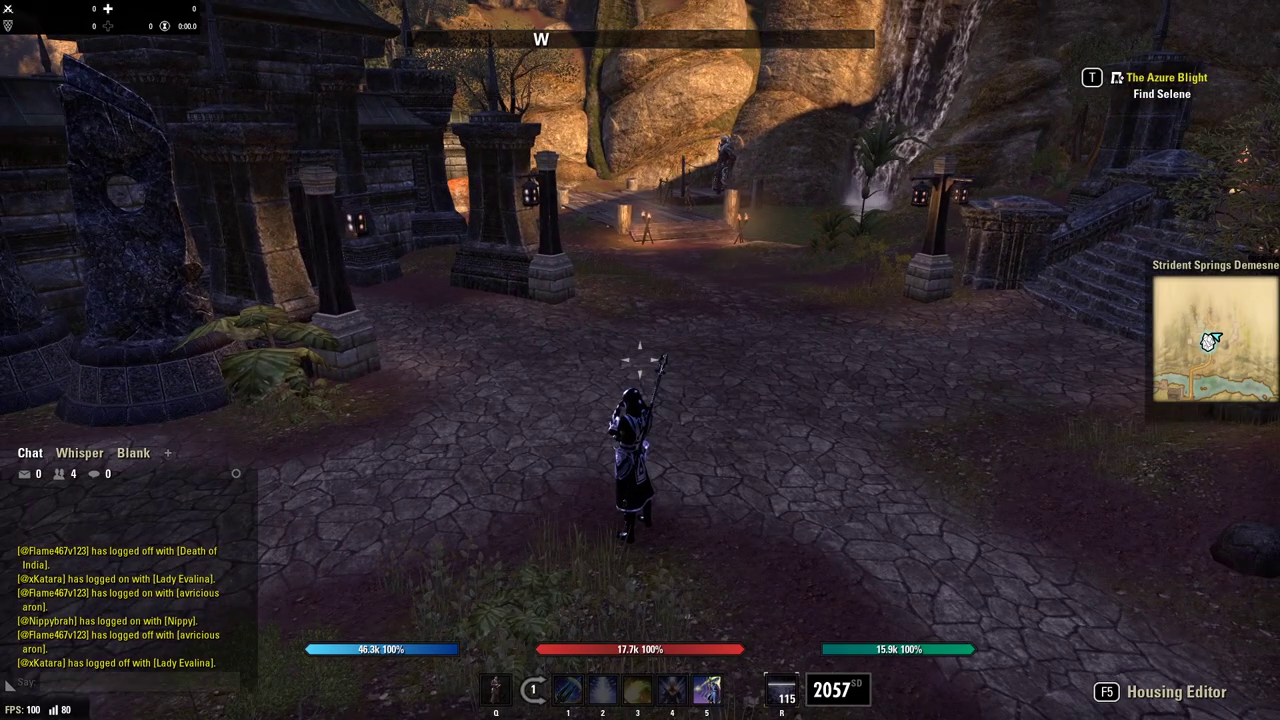
Open Combat Metrics with K, drag it higher on screen, then close it with Esc
key(k)
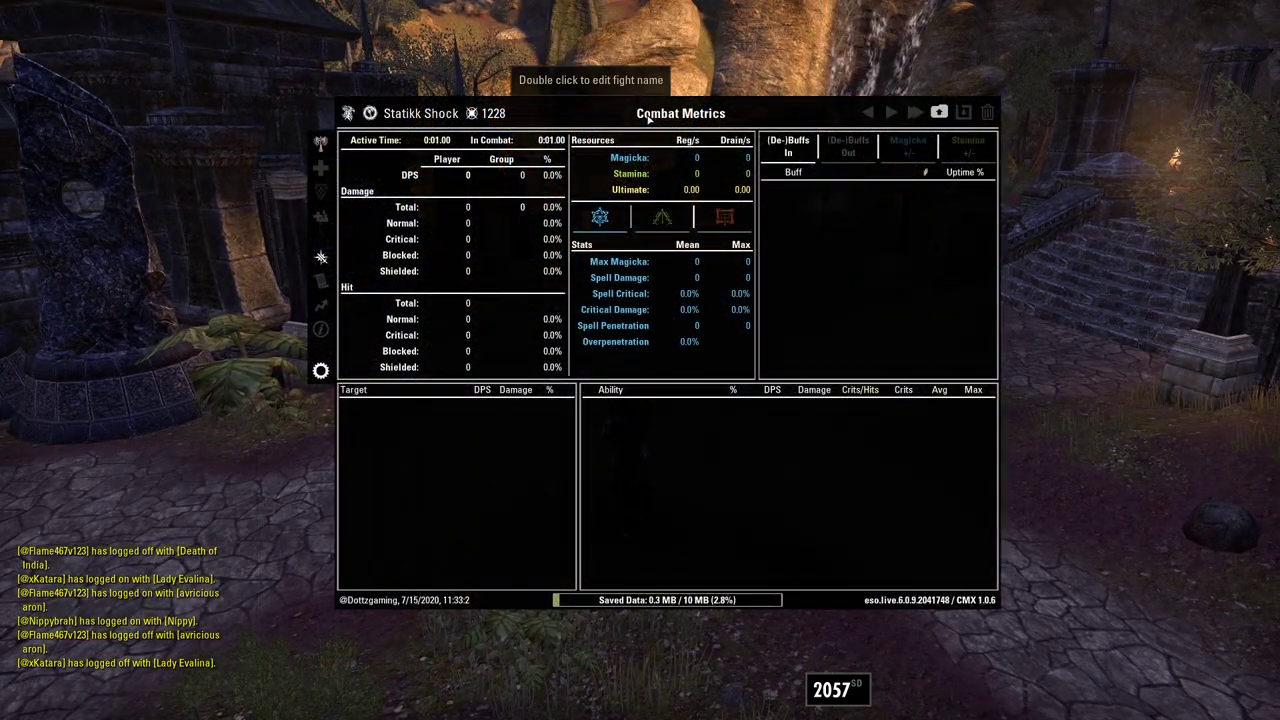
drag(648, 118, 634, 57)
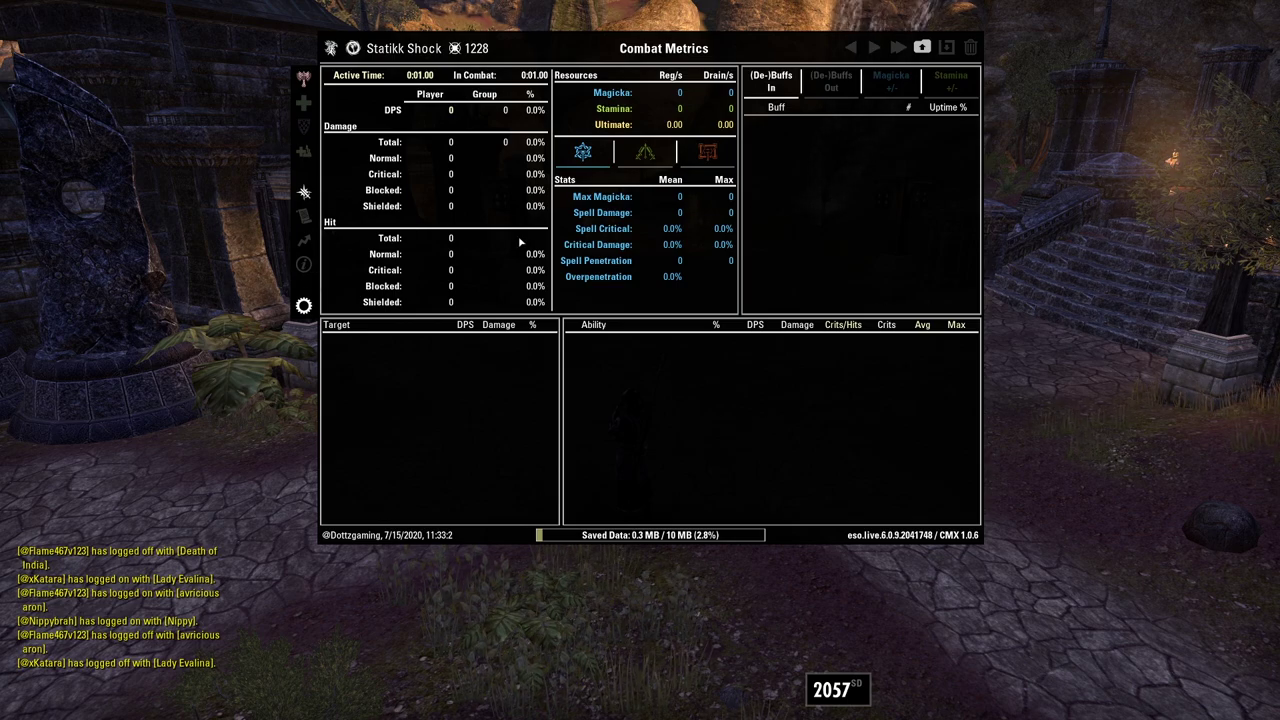
key(Escape)
key(Escape)
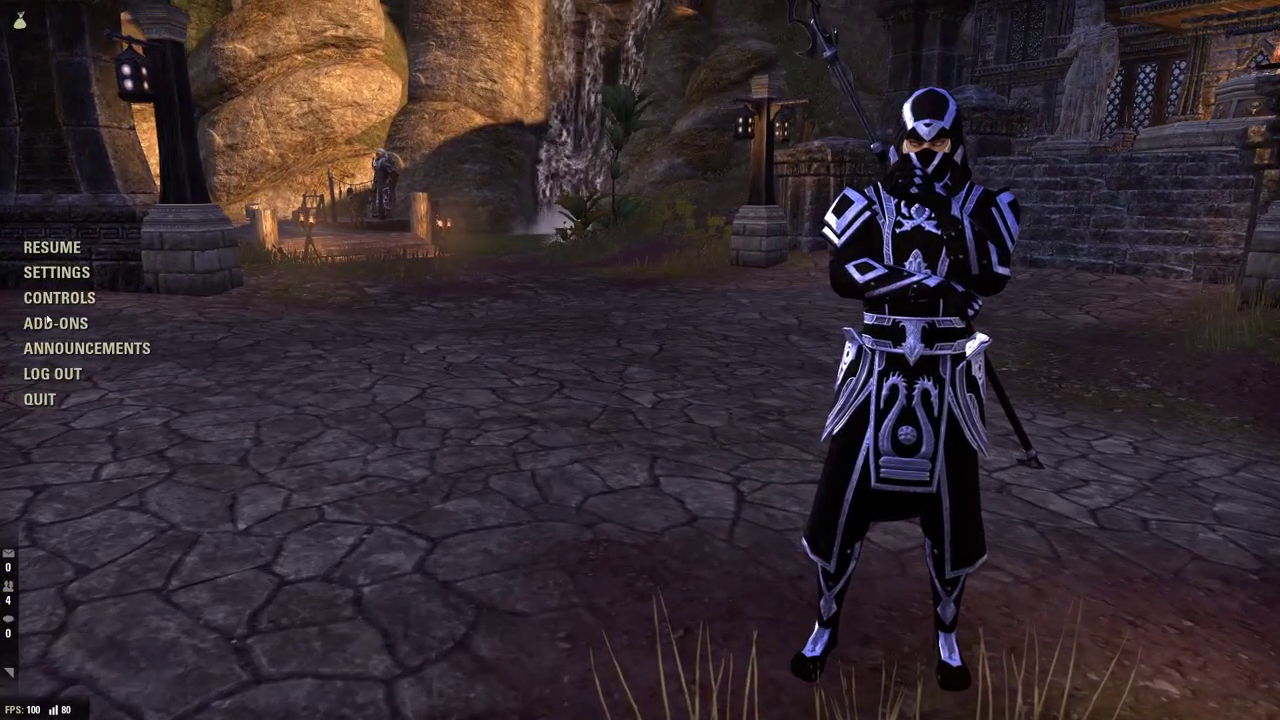
Review the installed add-ons list, then exit back to the Strident Springs Demesne game world
click(47, 320)
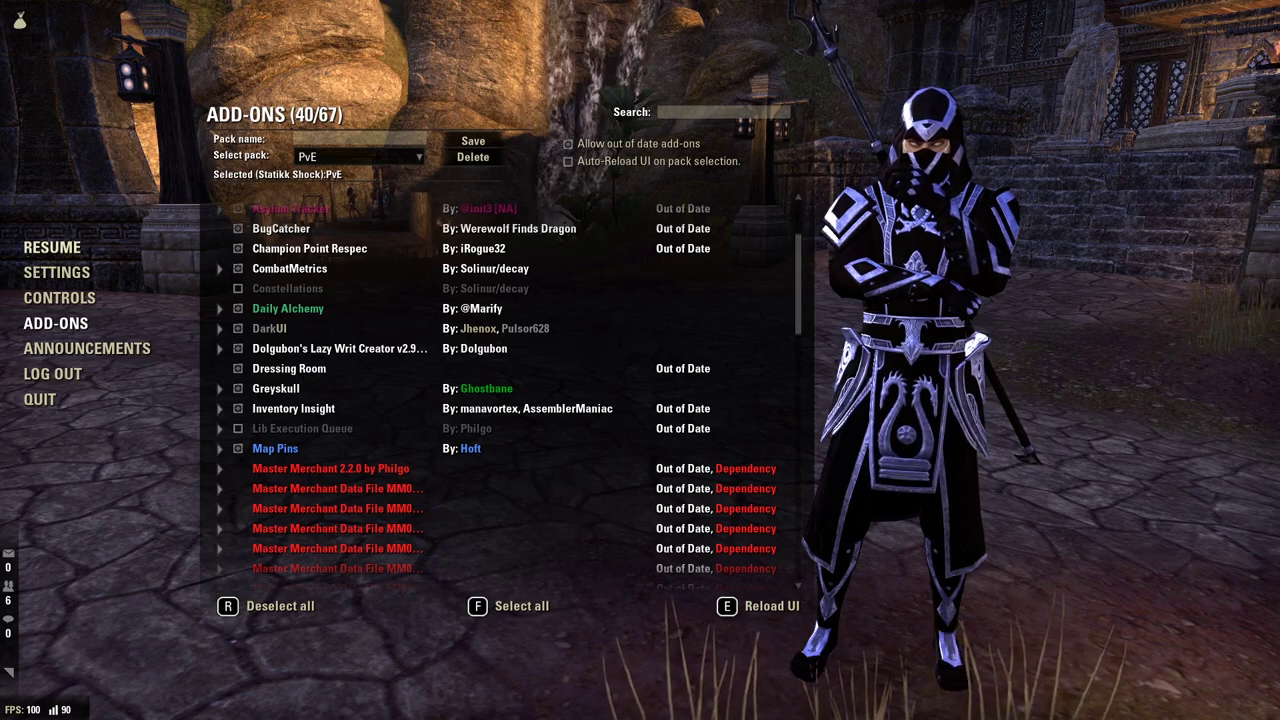
key(Escape)
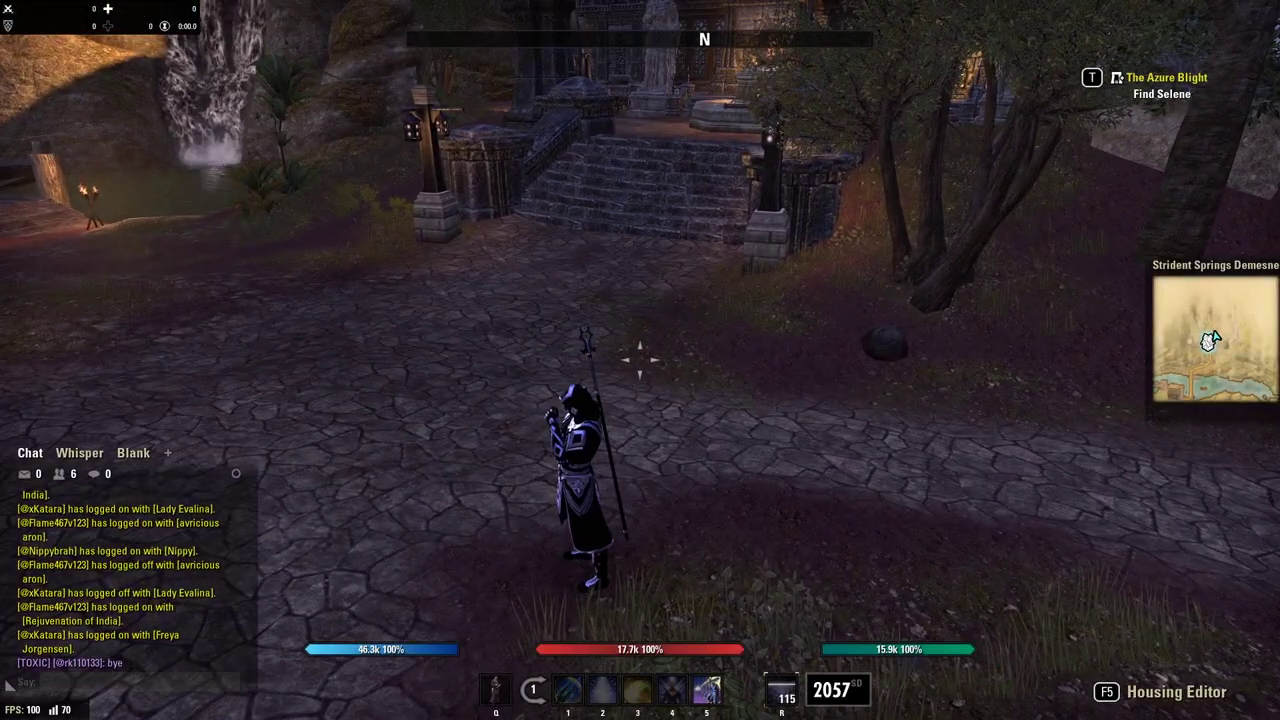
Switch chat to the Blank tab, open the Dressing Room with F6, reposition it, and equip Set 1
click(133, 452)
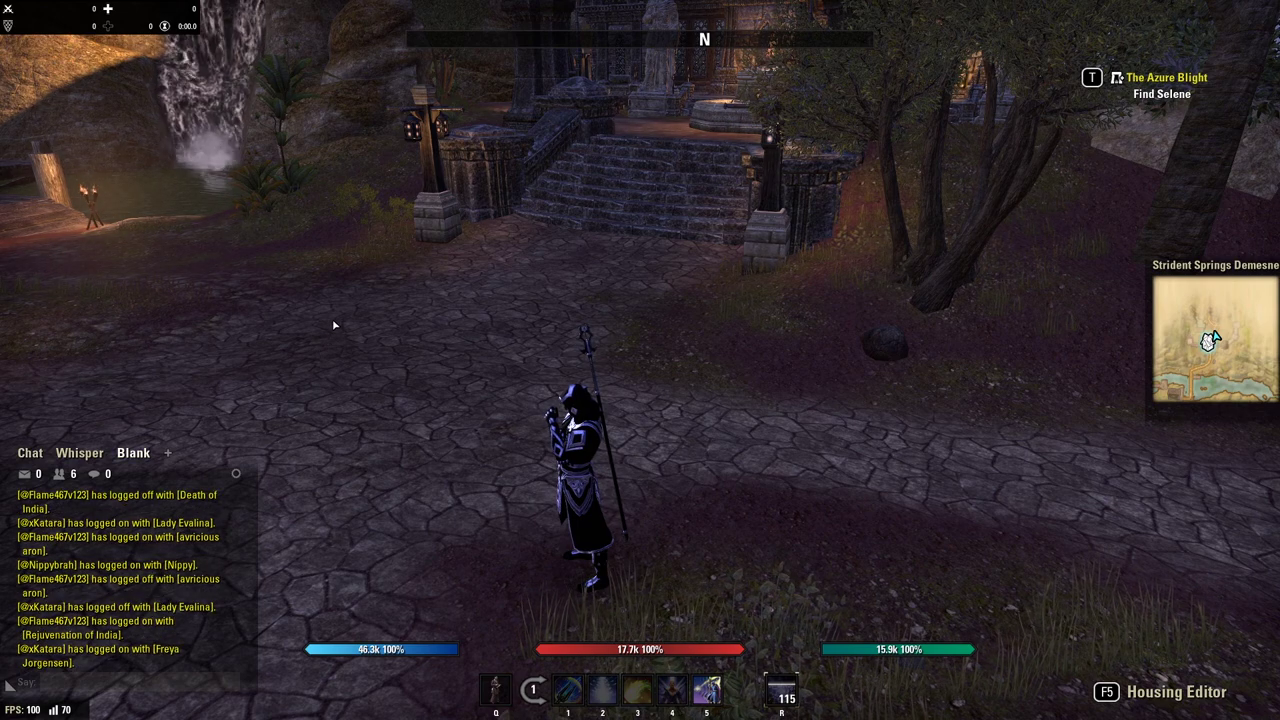
key(F6)
drag(521, 97, 664, 168)
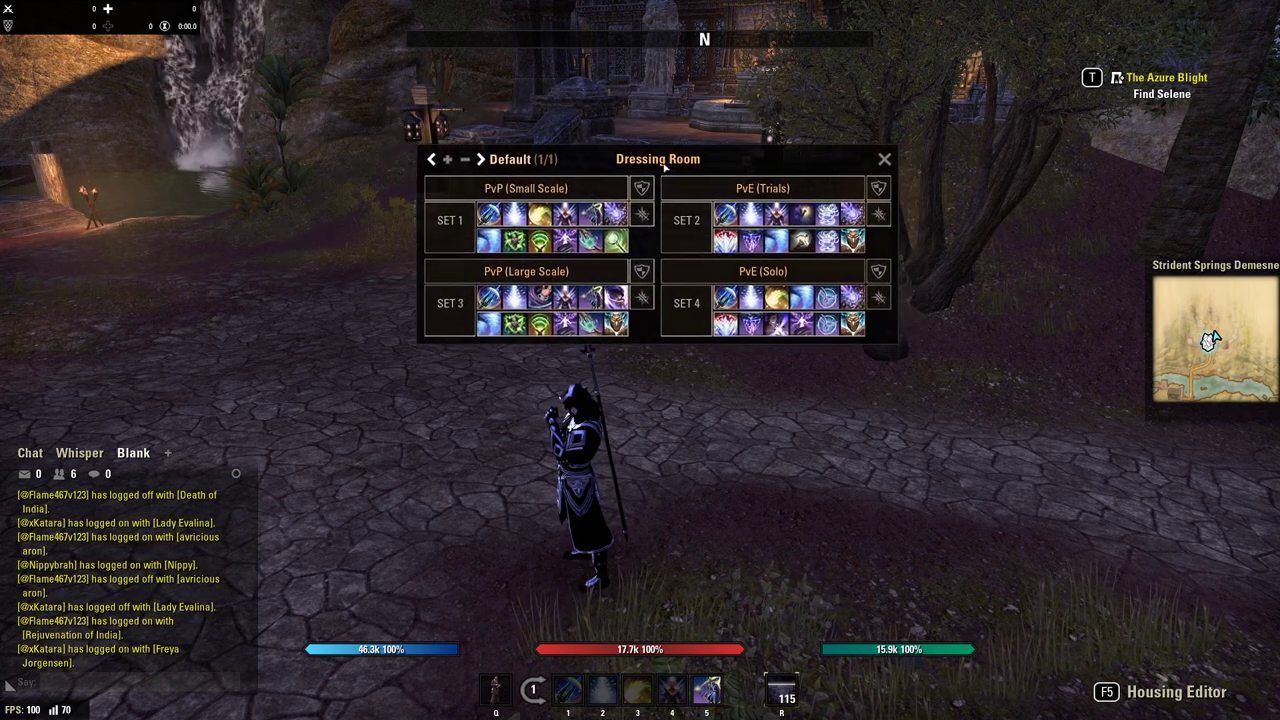
mouse_move(548, 189)
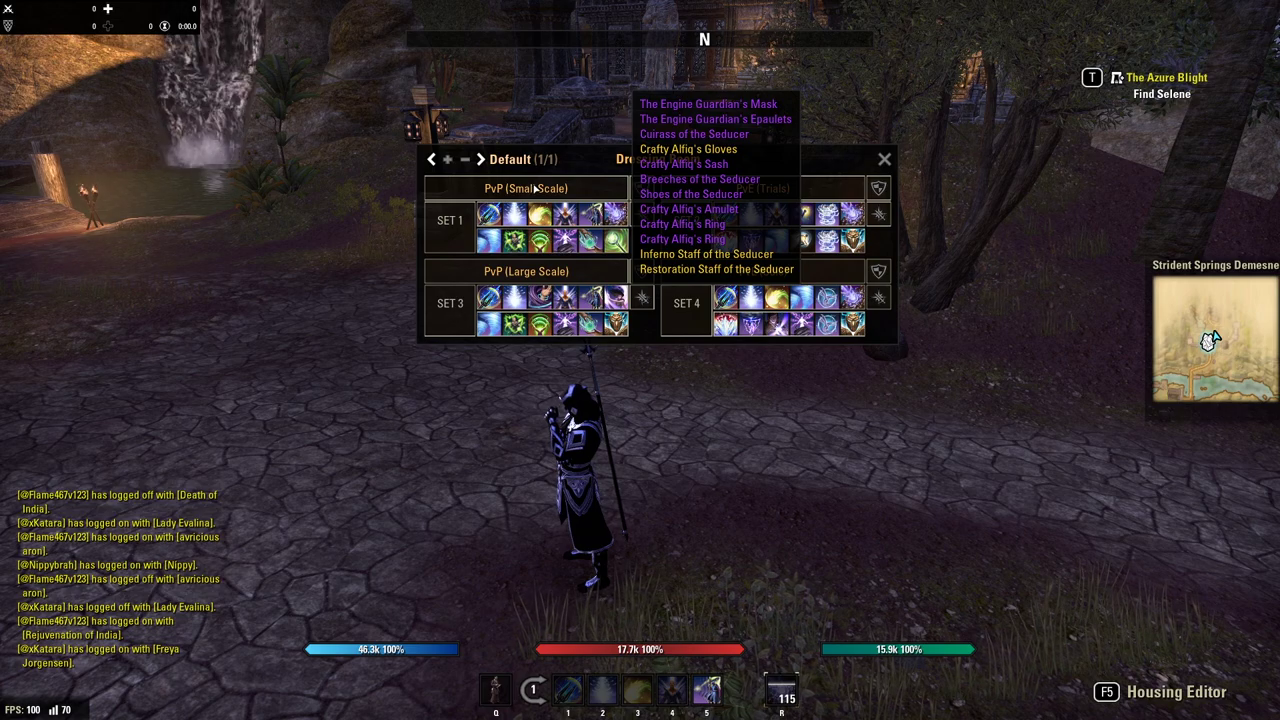
mouse_move(760, 189)
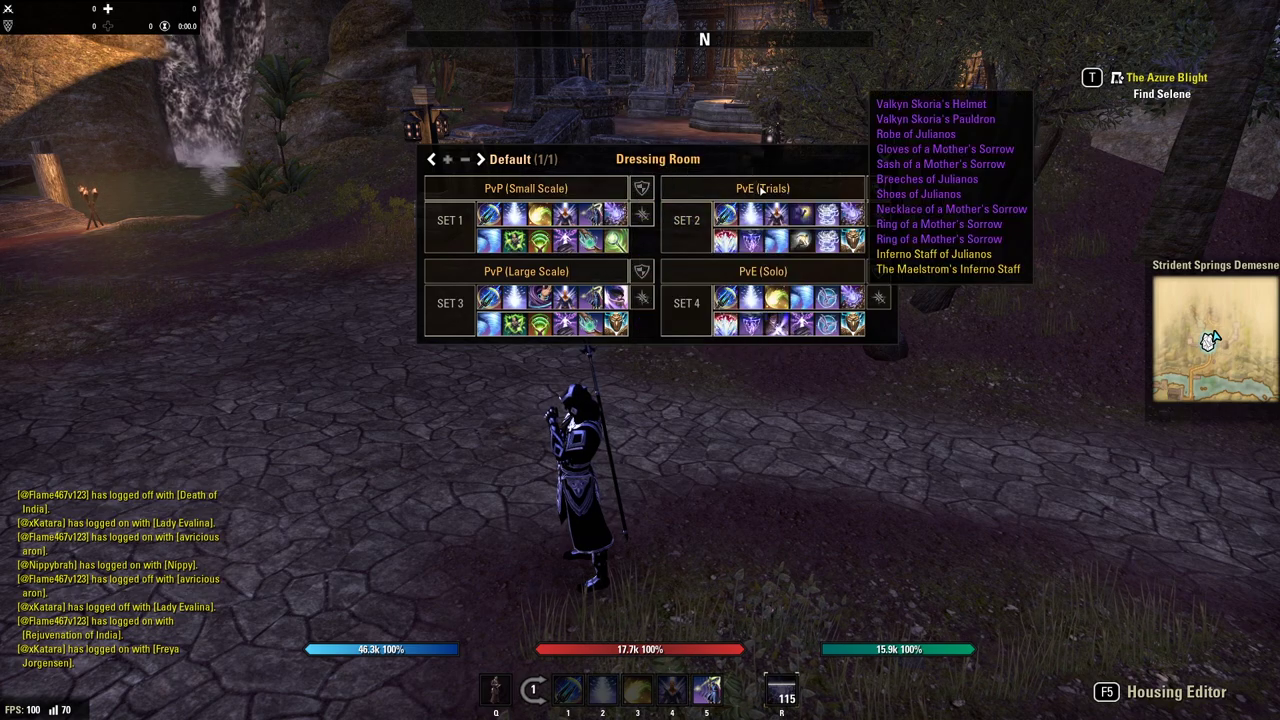
mouse_move(731, 271)
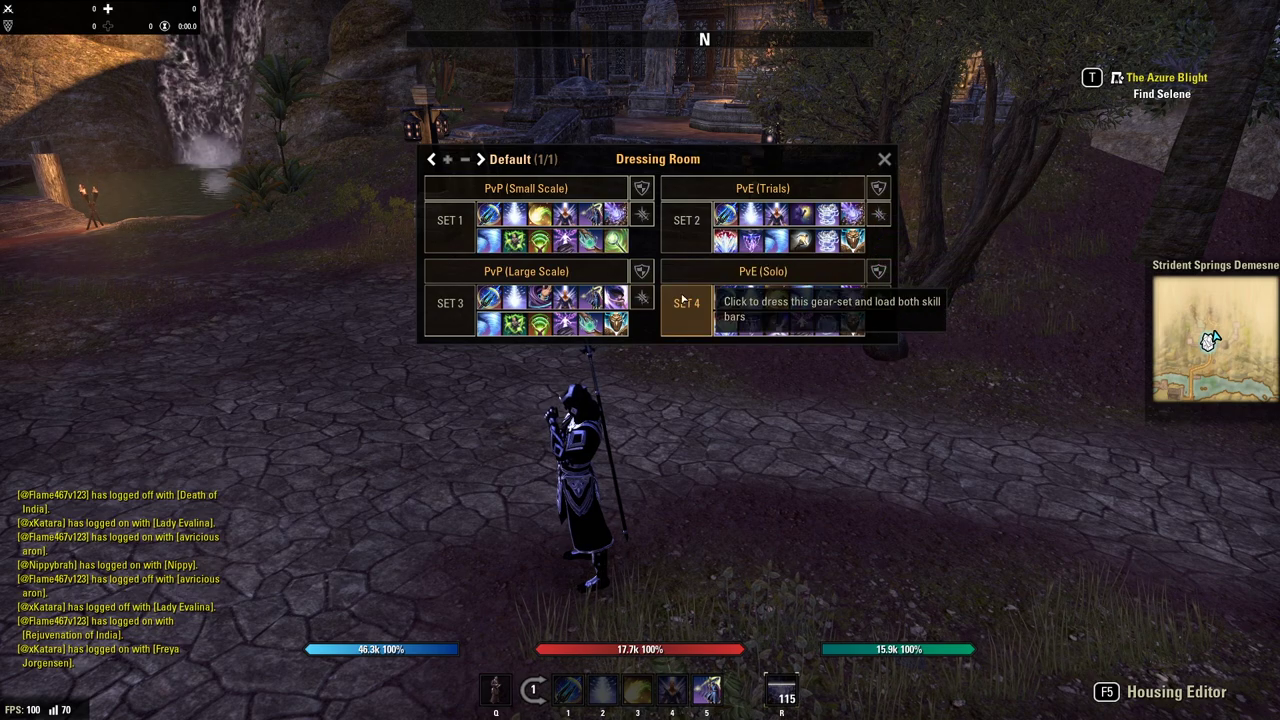
click(452, 224)
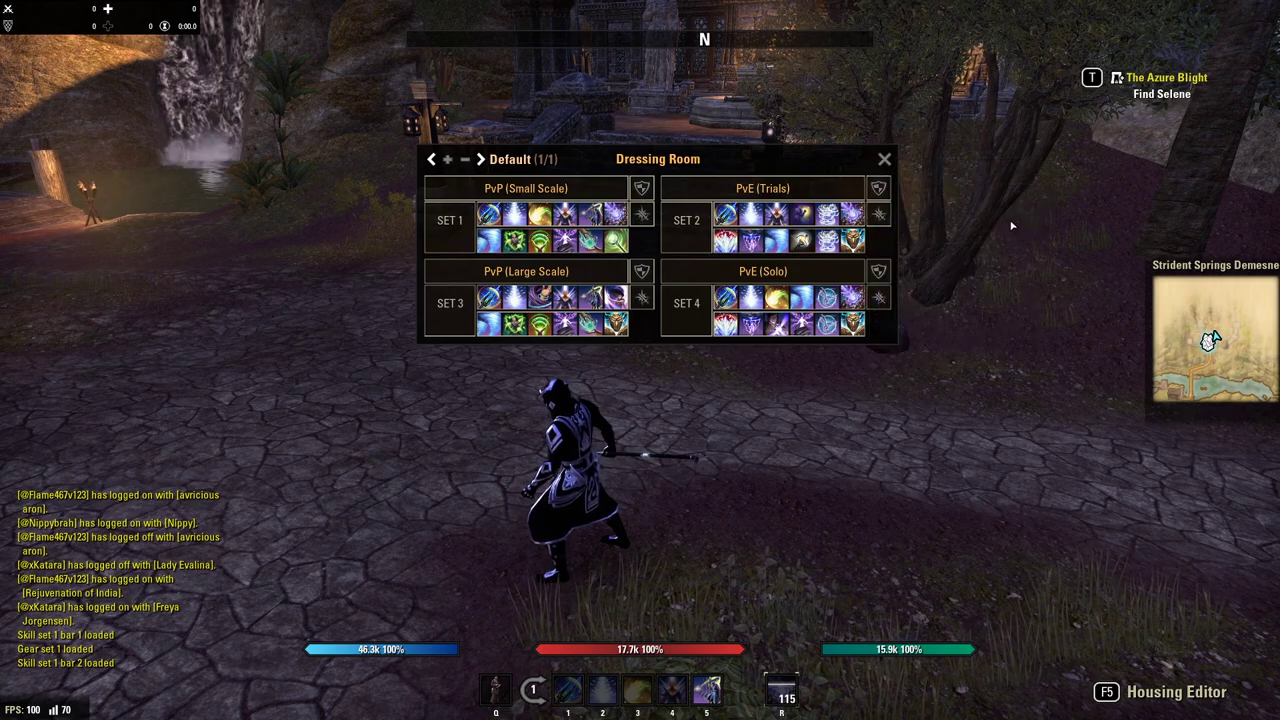
Check the second skill bar, close the Dressing Room, and swap back to the first bar
key(grave)
click(886, 158)
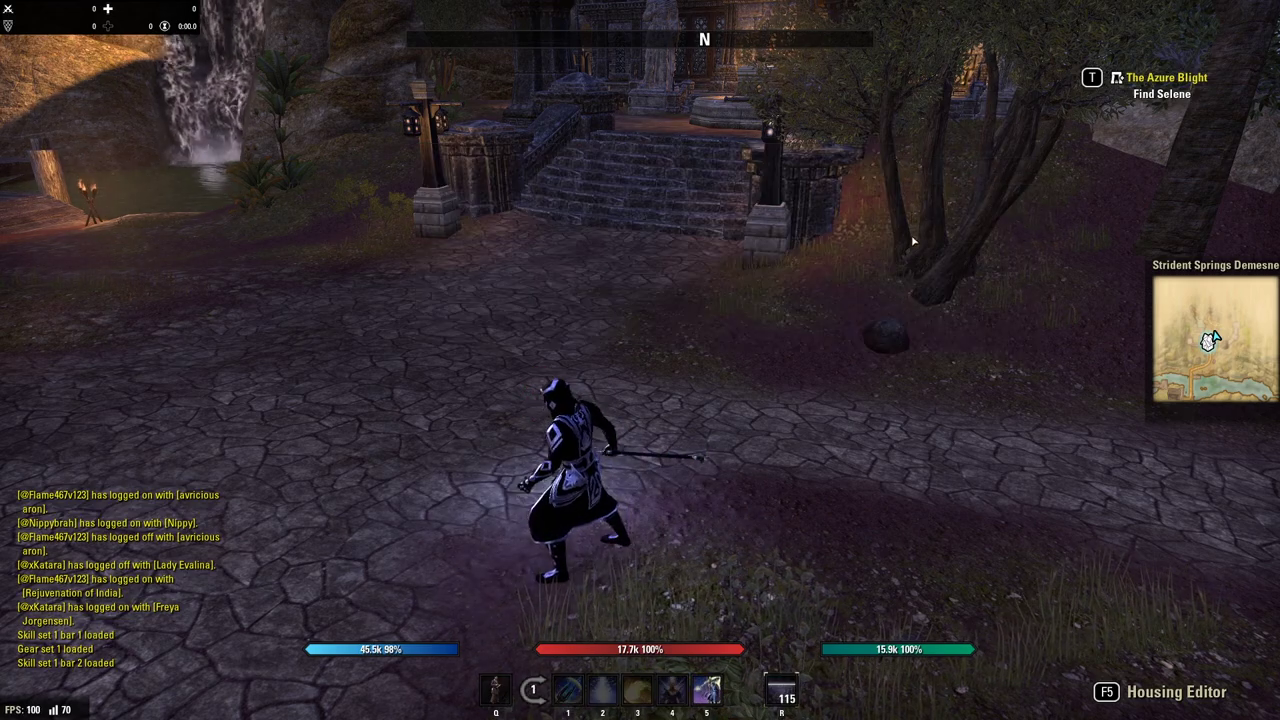
key(grave)
Look over the add-ons list from the game menu, then resume the game
key(Escape)
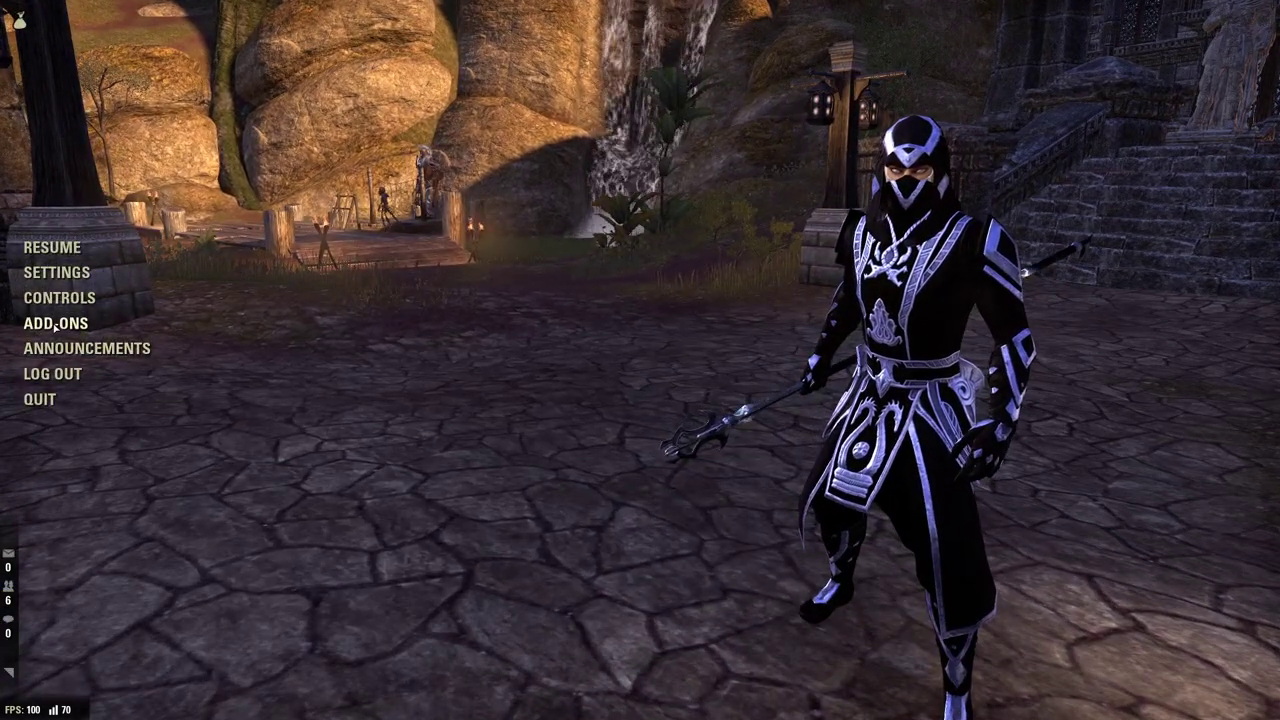
click(120, 323)
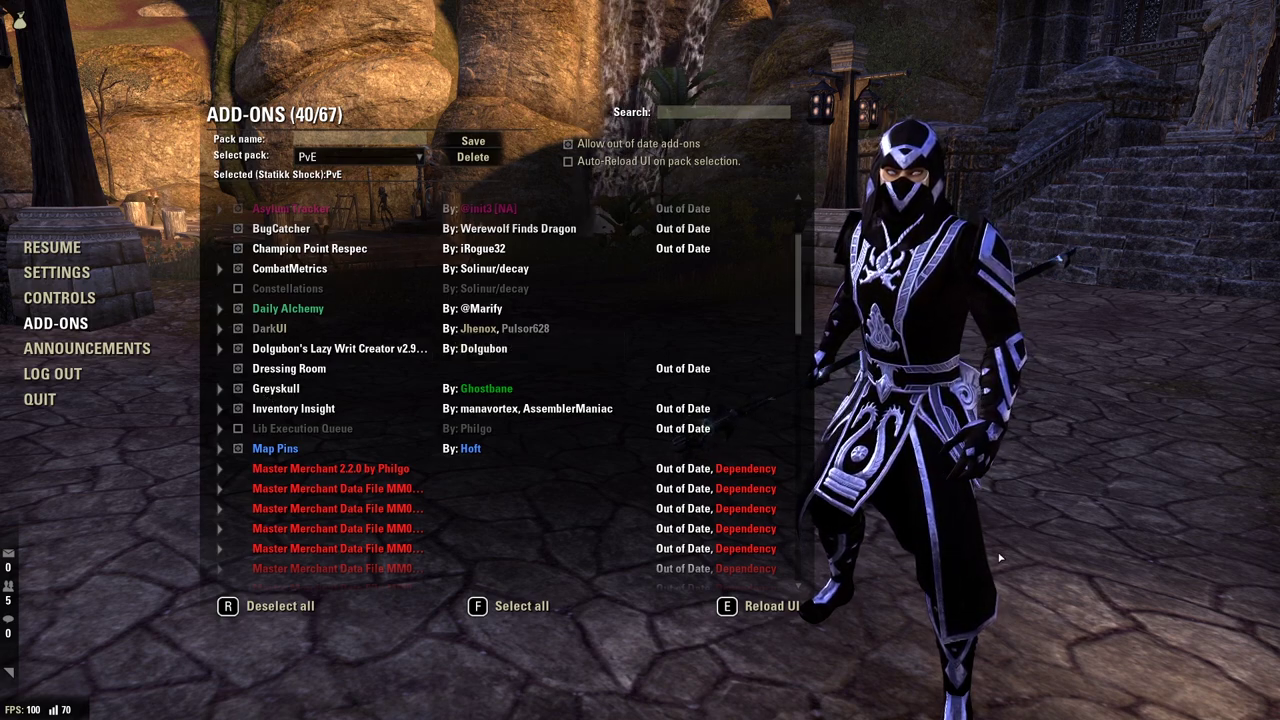
click(86, 250)
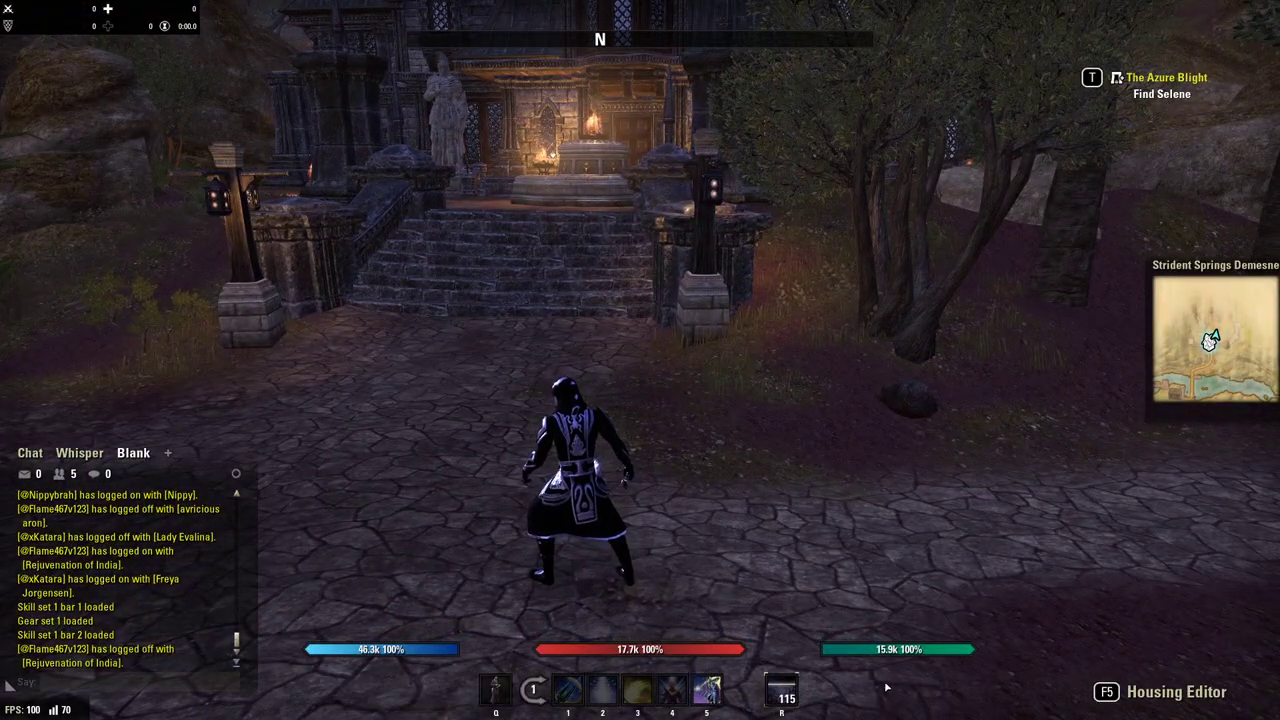
Draw the weapon and run toward the gate, swapping to the second skill bar
click(873, 649)
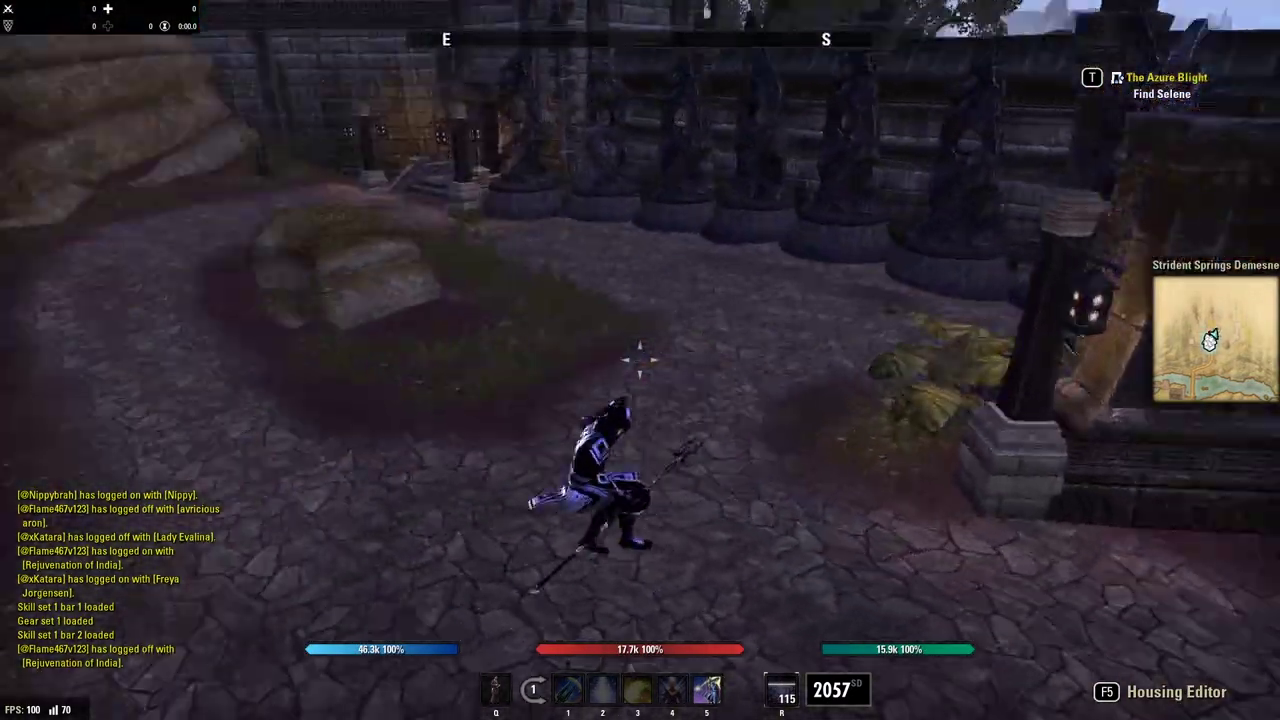
key(w)
key(grave)
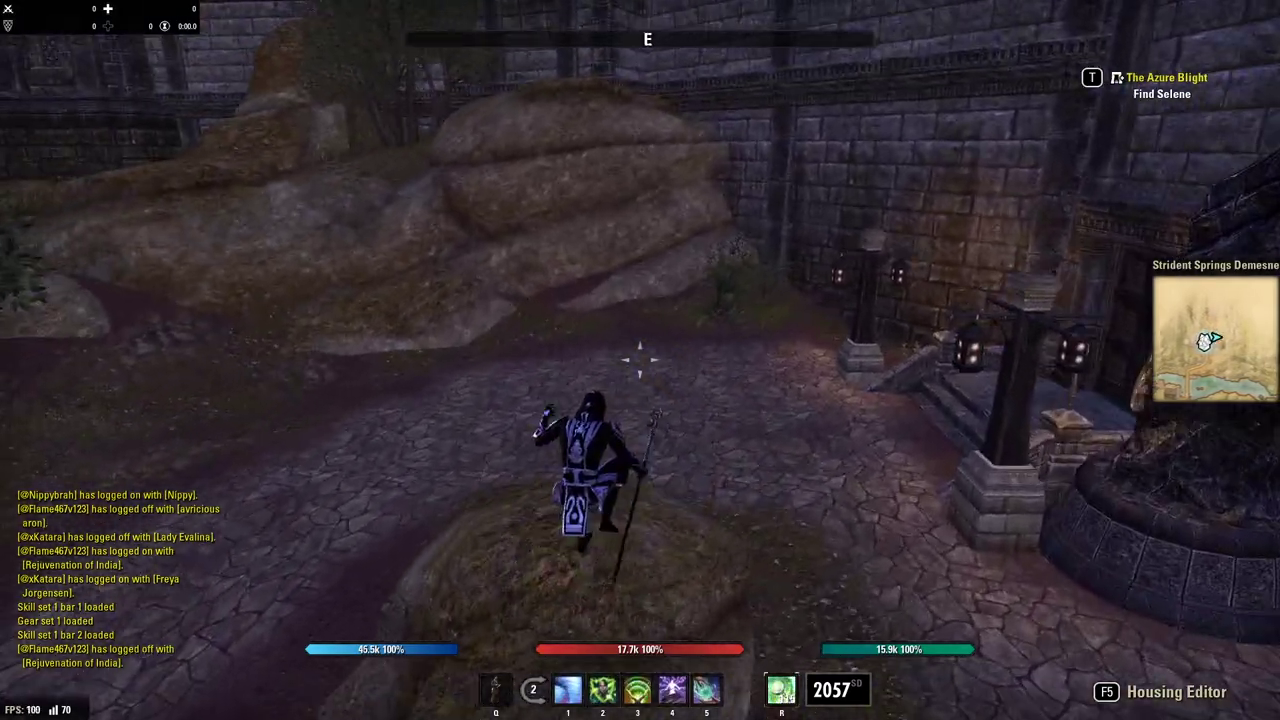
key(w)
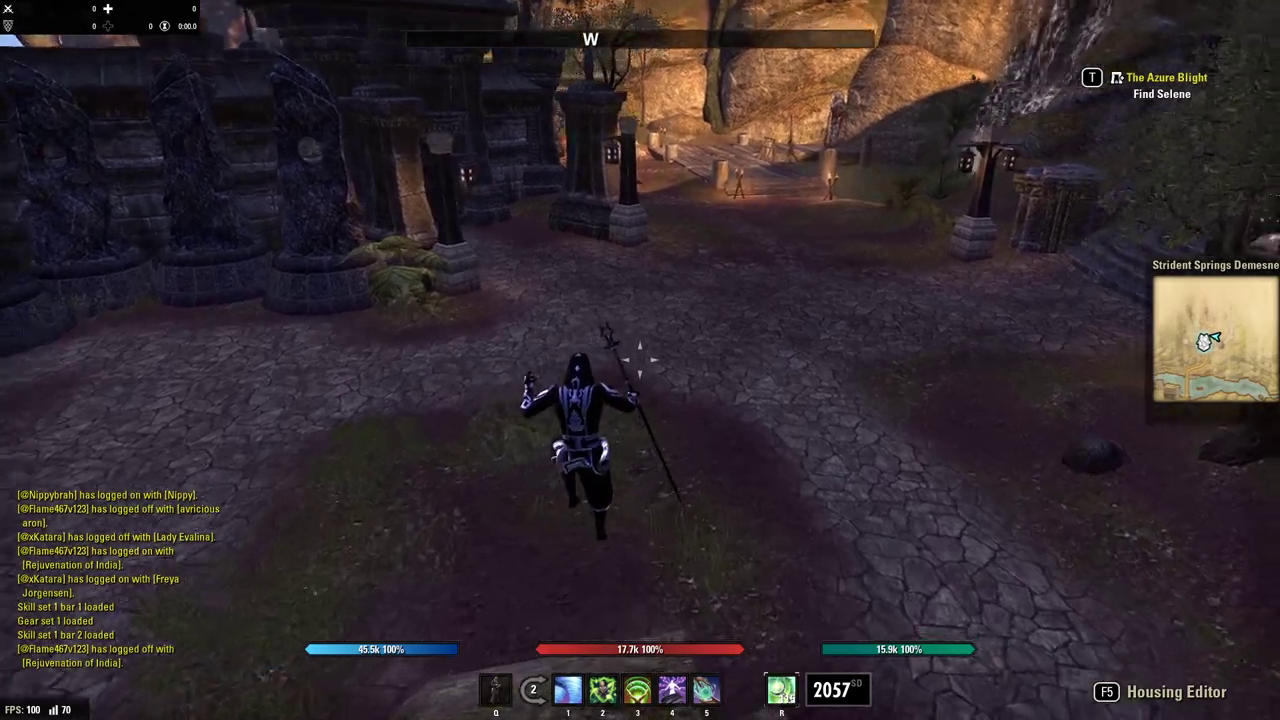
key(w)
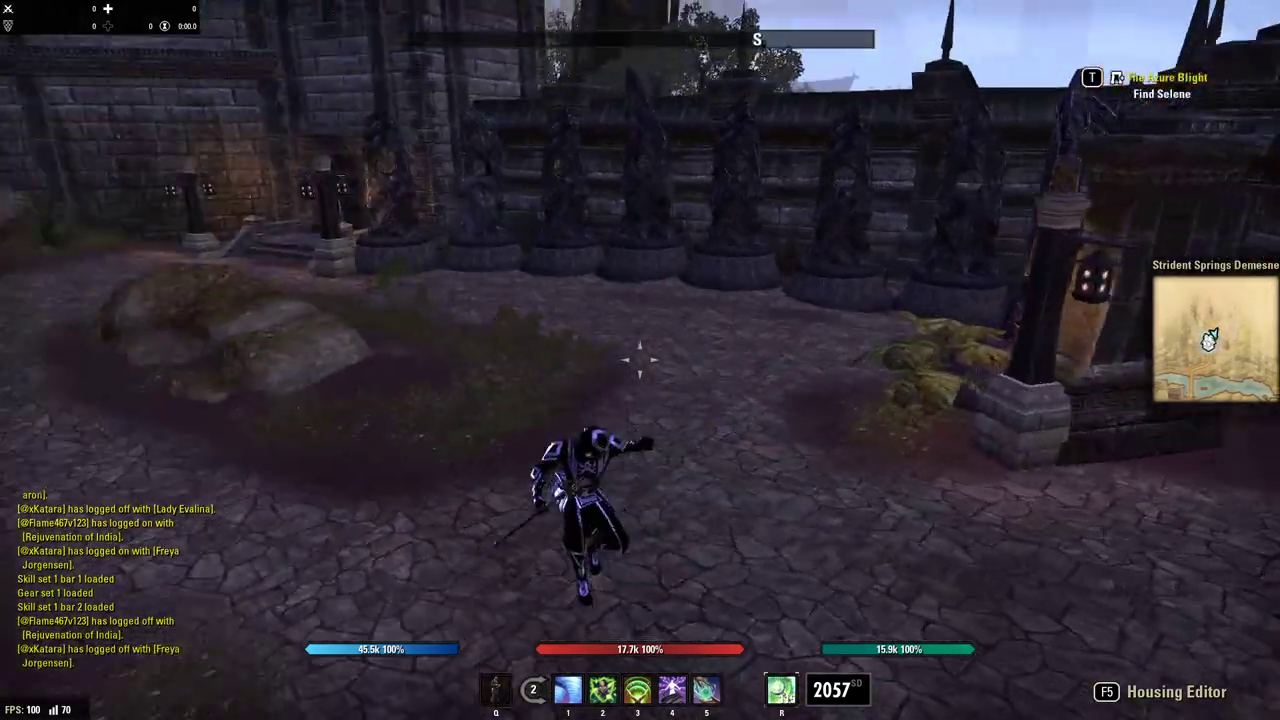
key(w)
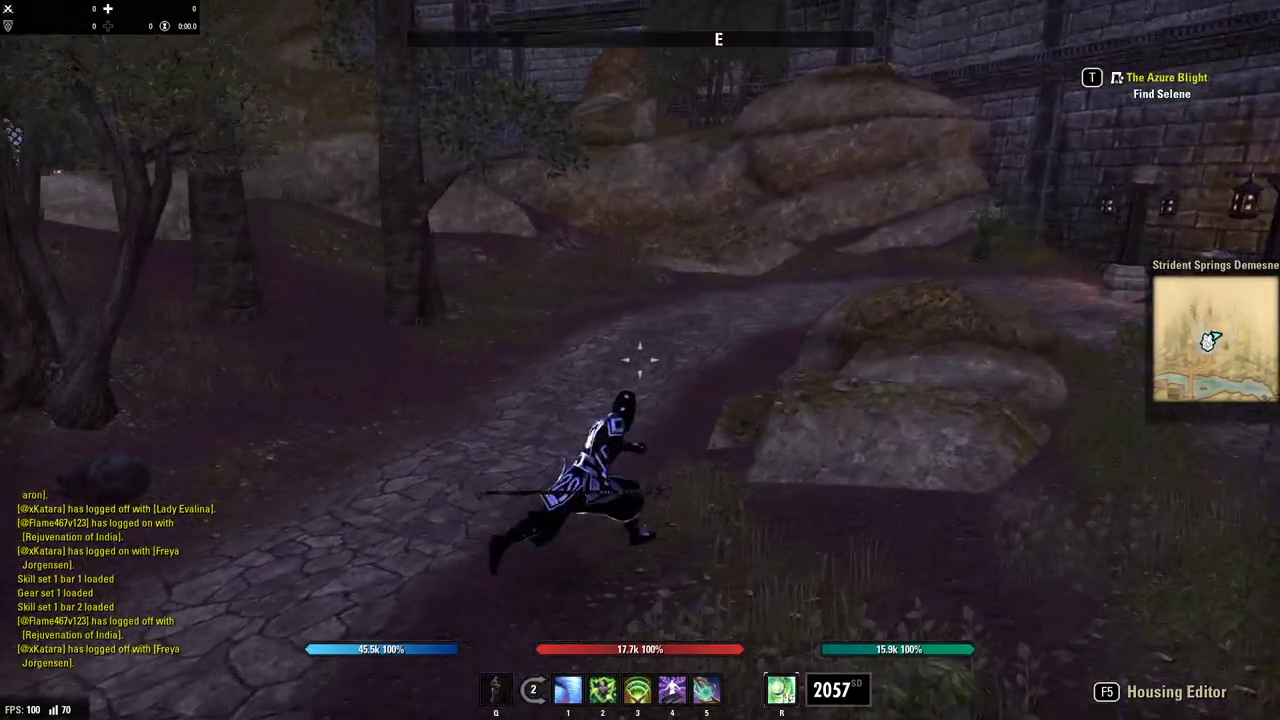
key(w)
key(w)
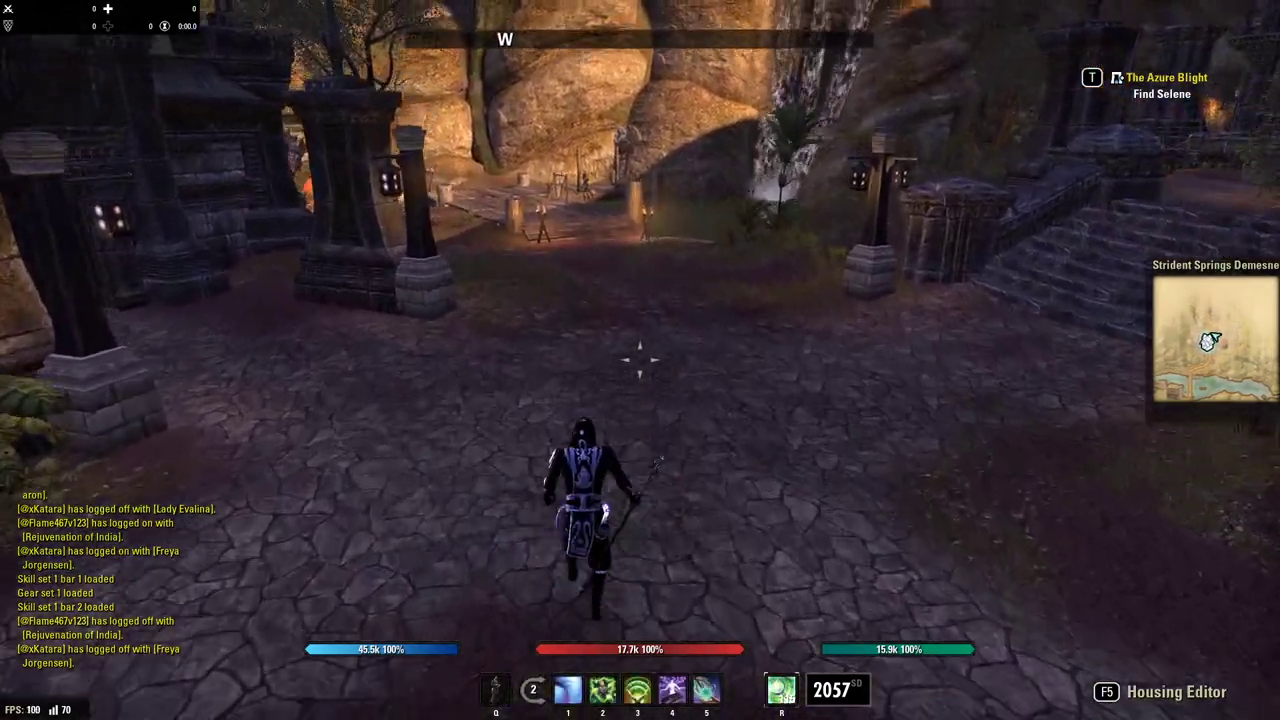
Check the add-ons list once more via the game menu and resume play
key(Escape)
click(56, 323)
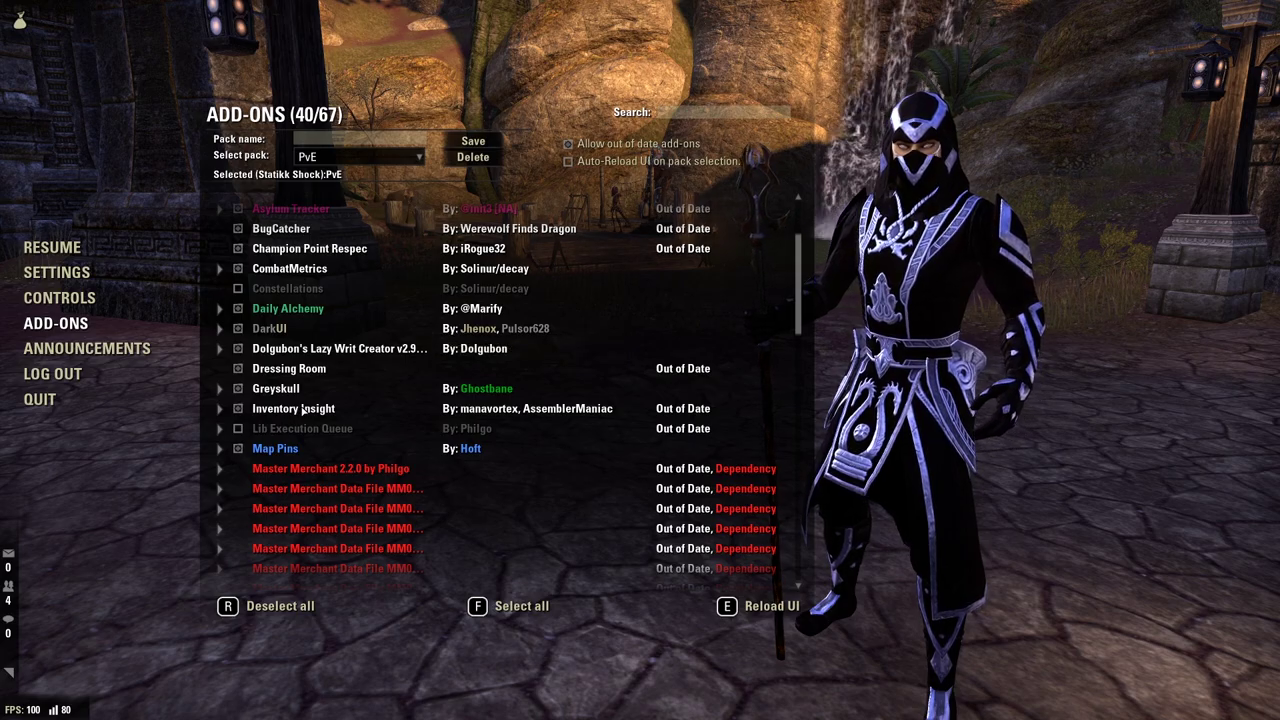
click(52, 247)
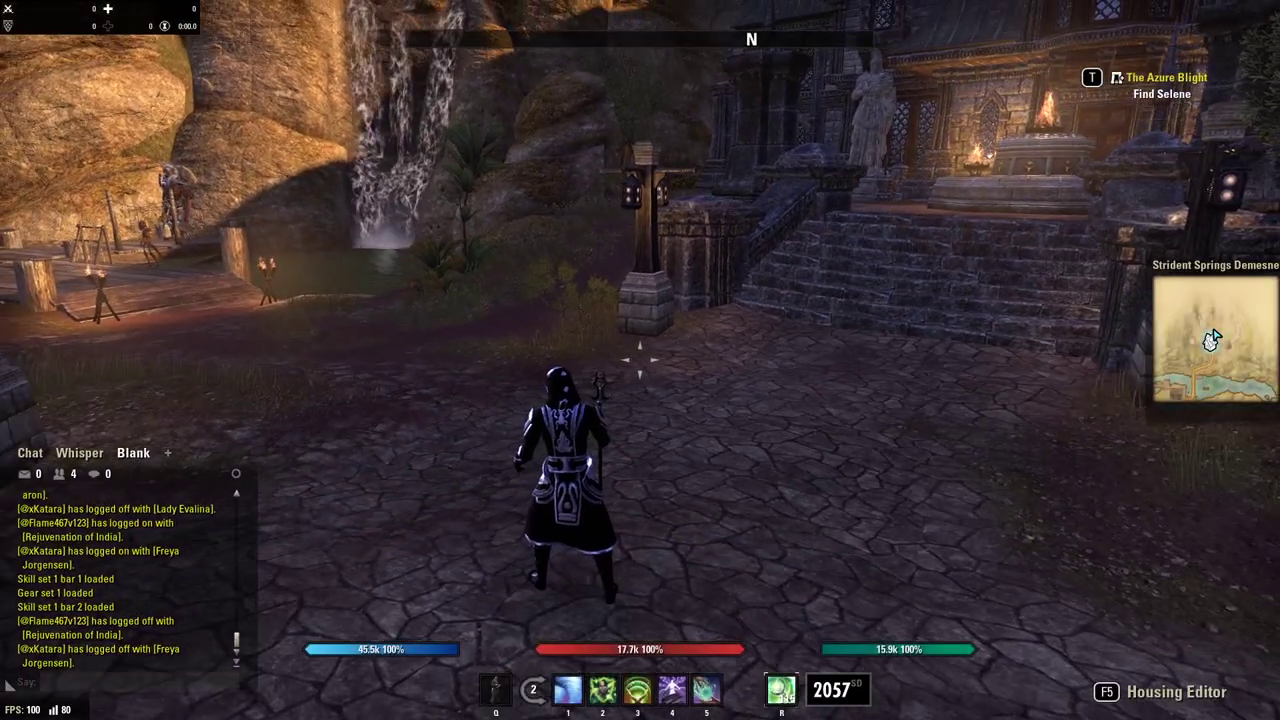
Close the Dressing Room, open Inventory Insight, and move its window toward the centre
key(Escape)
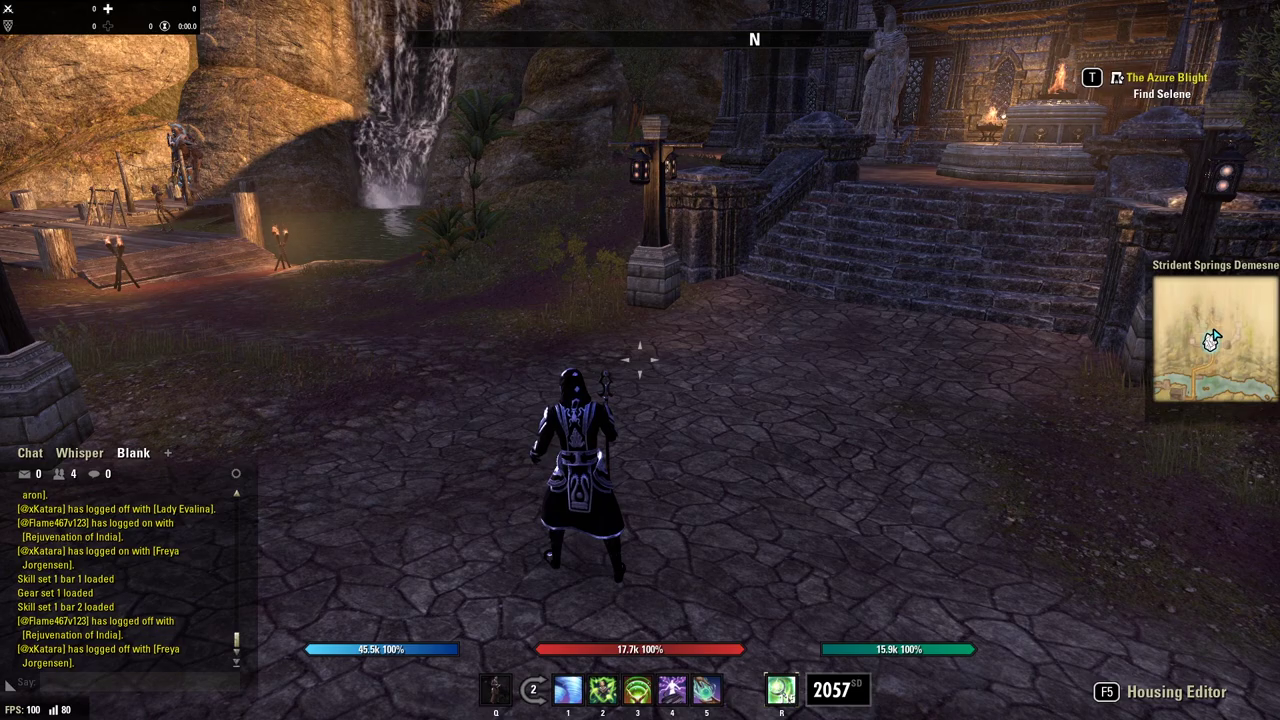
key(Escape)
key(i)
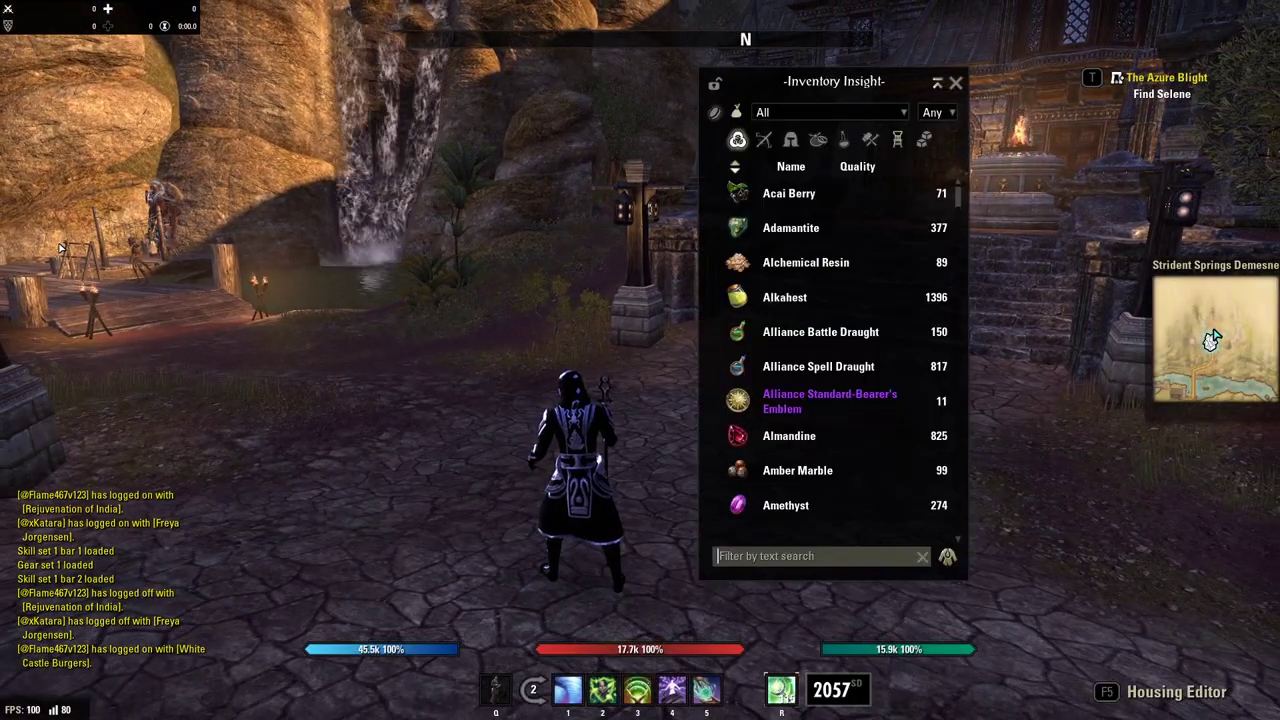
drag(735, 103, 617, 106)
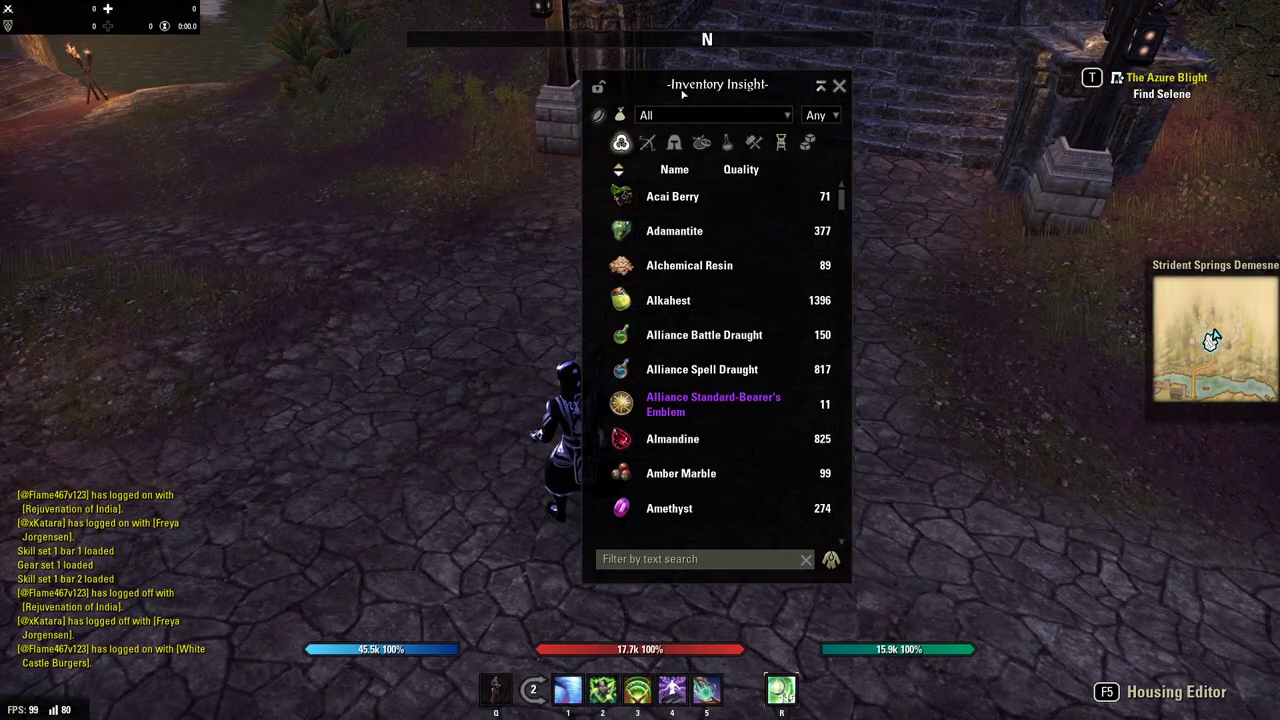
Scroll through the account-wide Inventory Insight item list, then close it to the game menu
scroll(740, 380, down, 12)
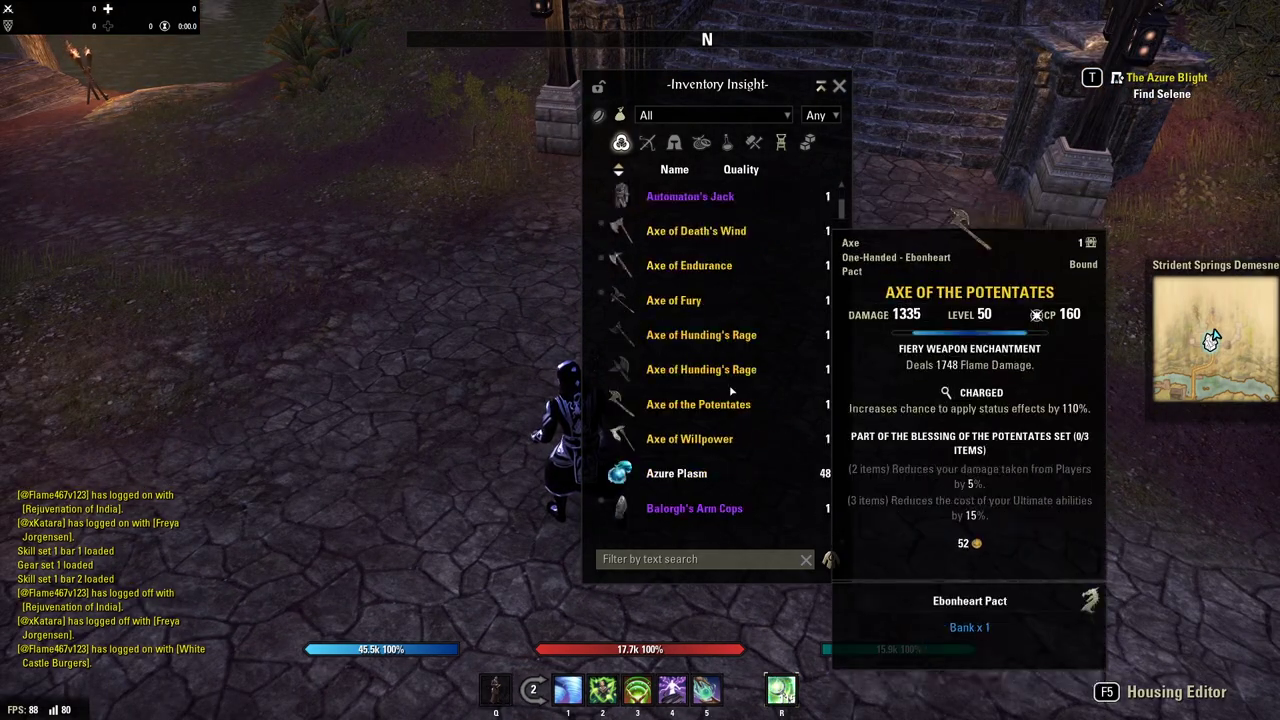
scroll(733, 392, down, 15)
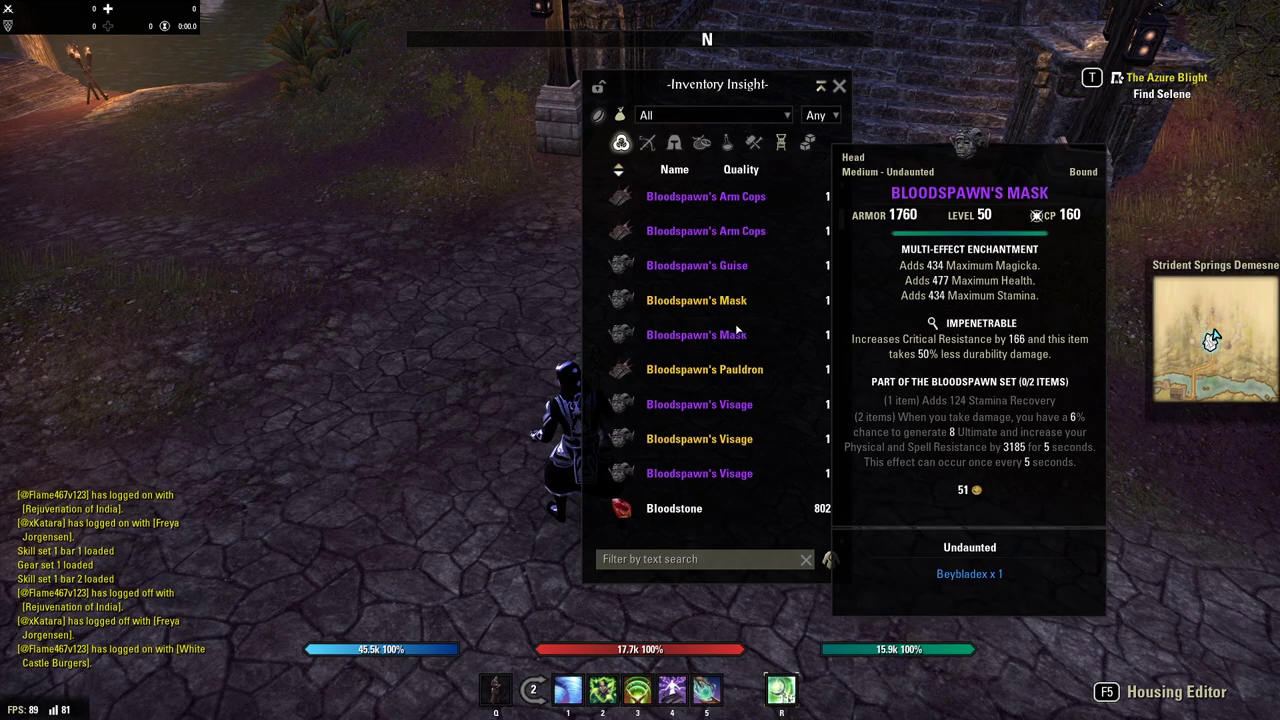
scroll(735, 320, down, 15)
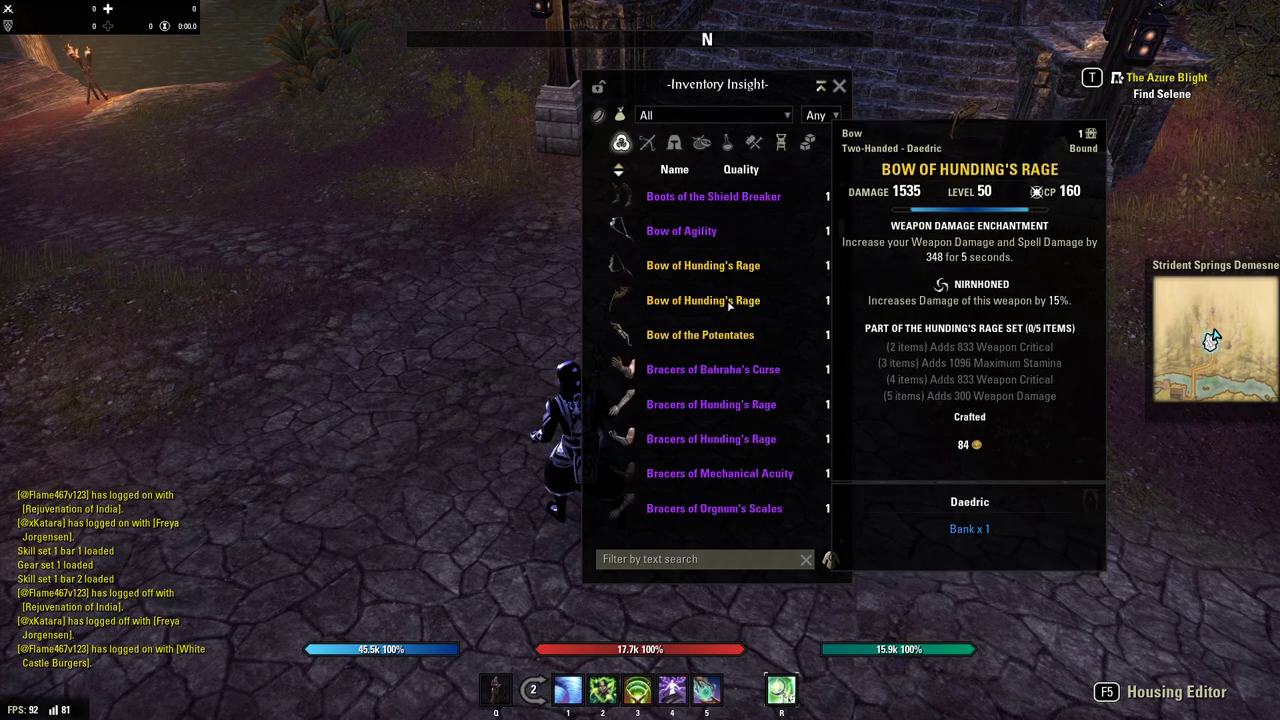
scroll(729, 306, down, 15)
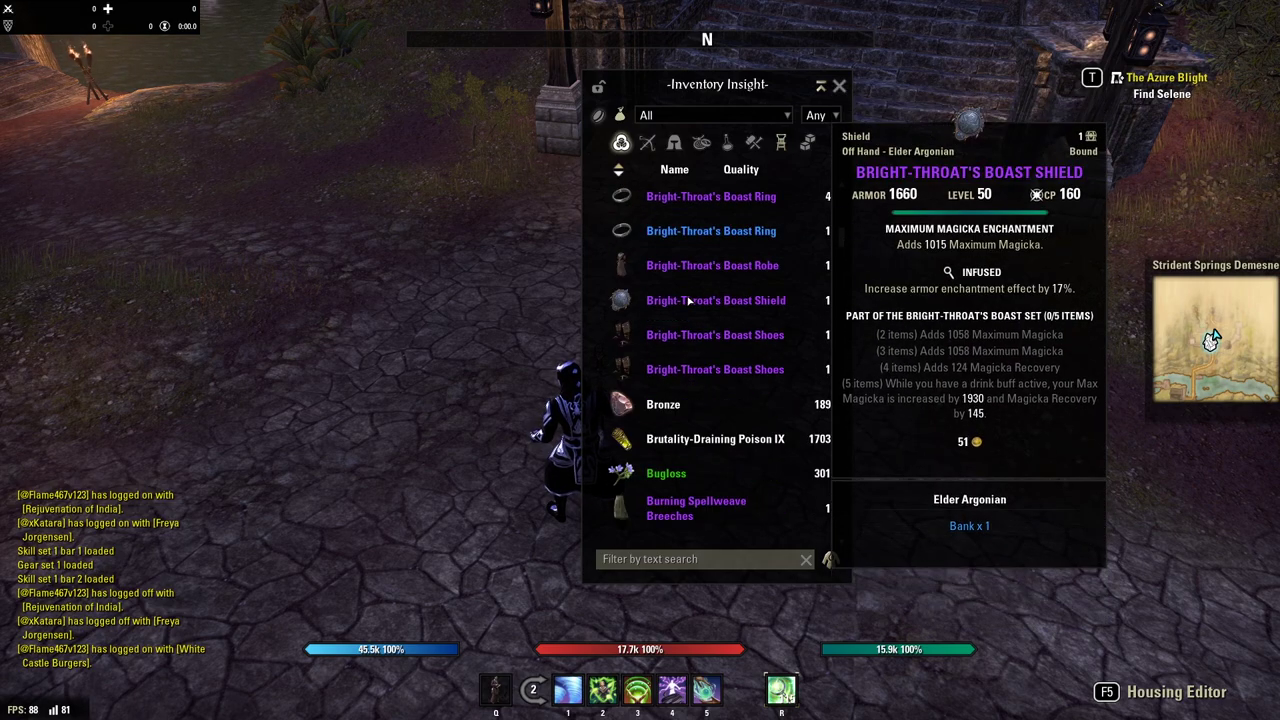
scroll(688, 300, down, 15)
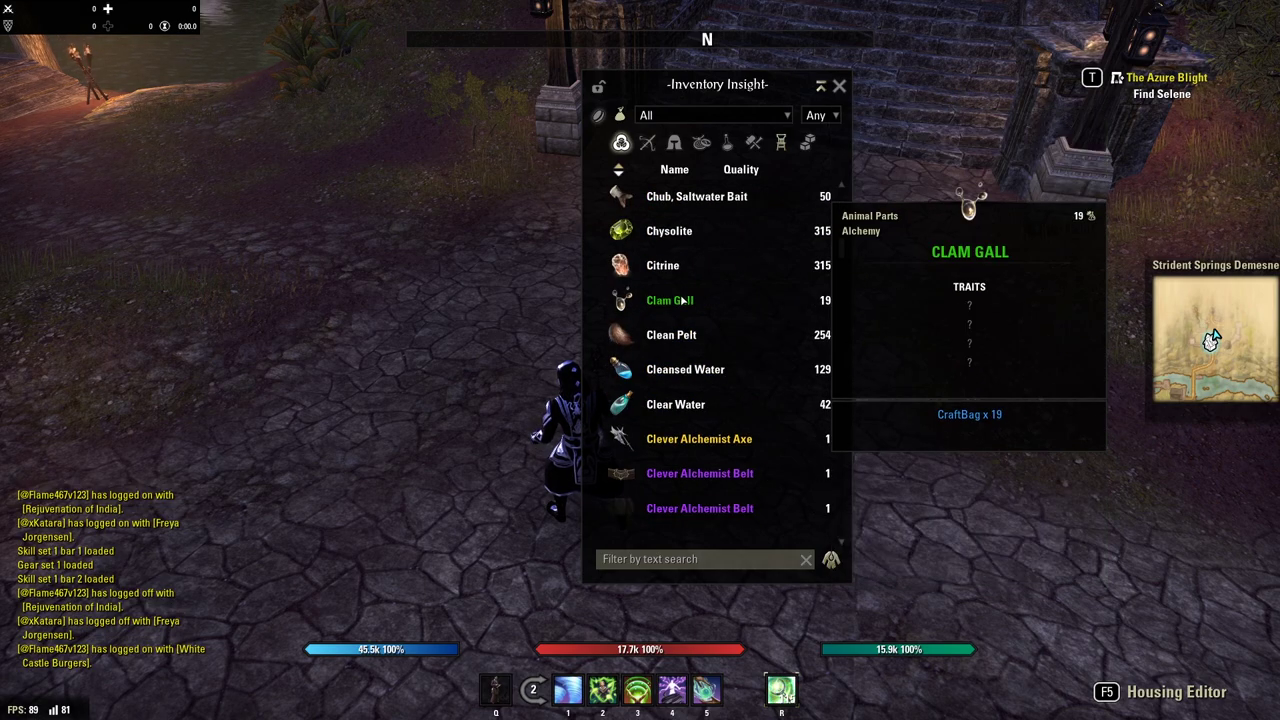
scroll(683, 300, down, 15)
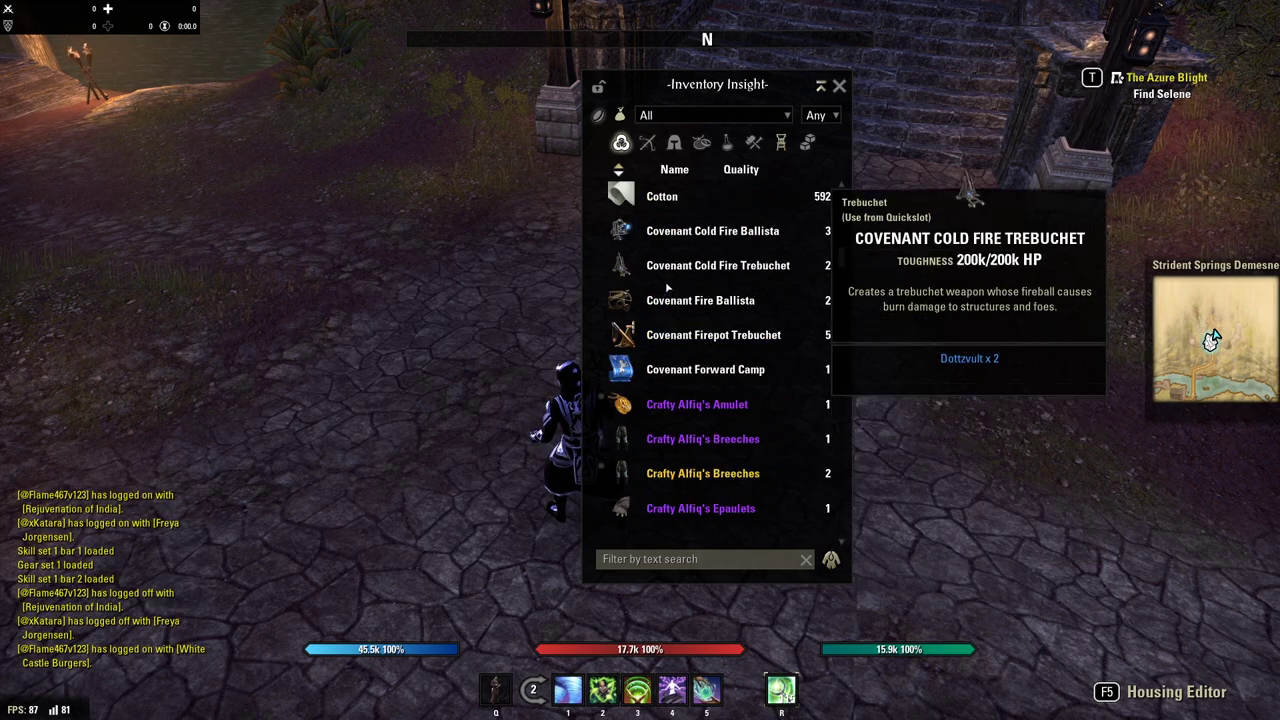
scroll(667, 290, down, 15)
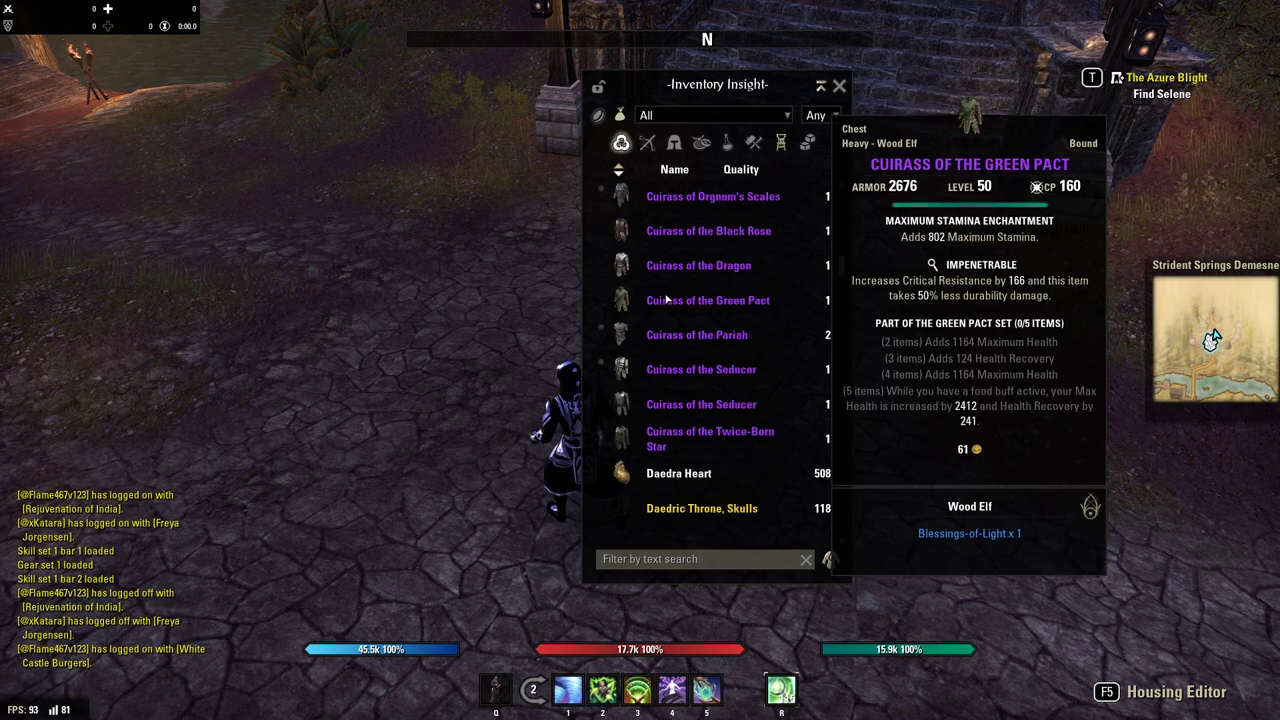
scroll(667, 299, down, 15)
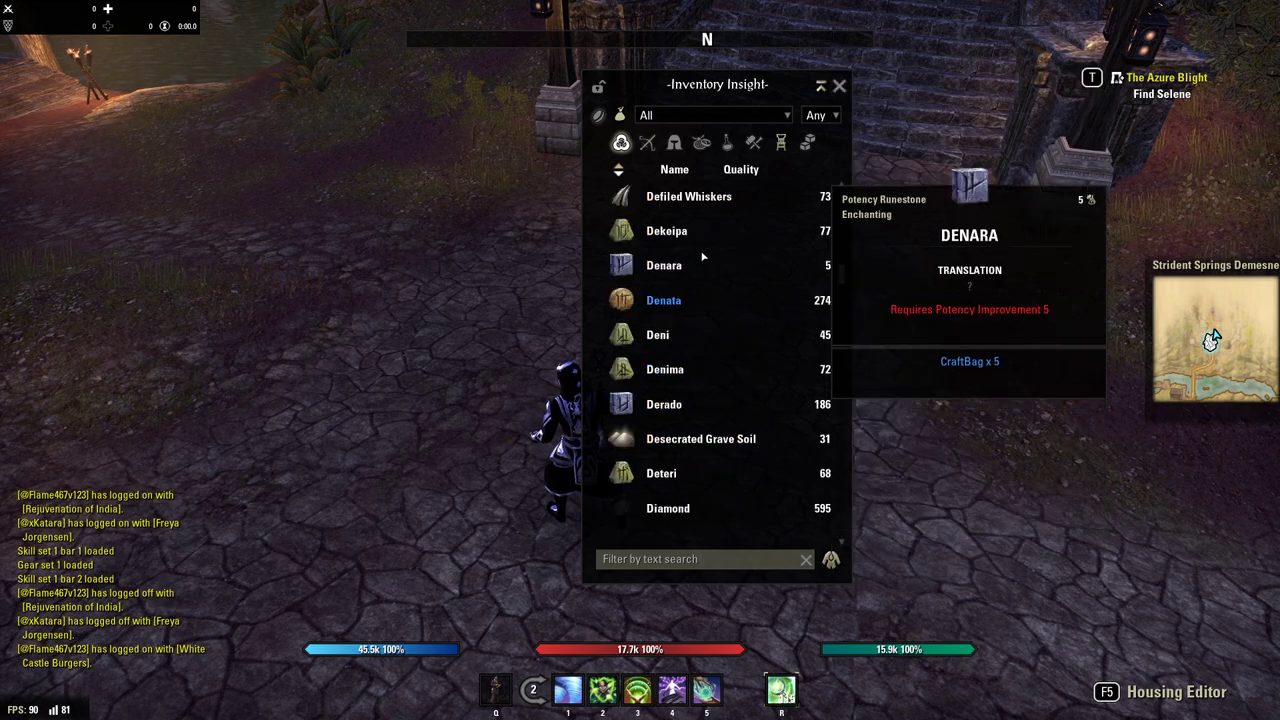
scroll(700, 265, down, 15)
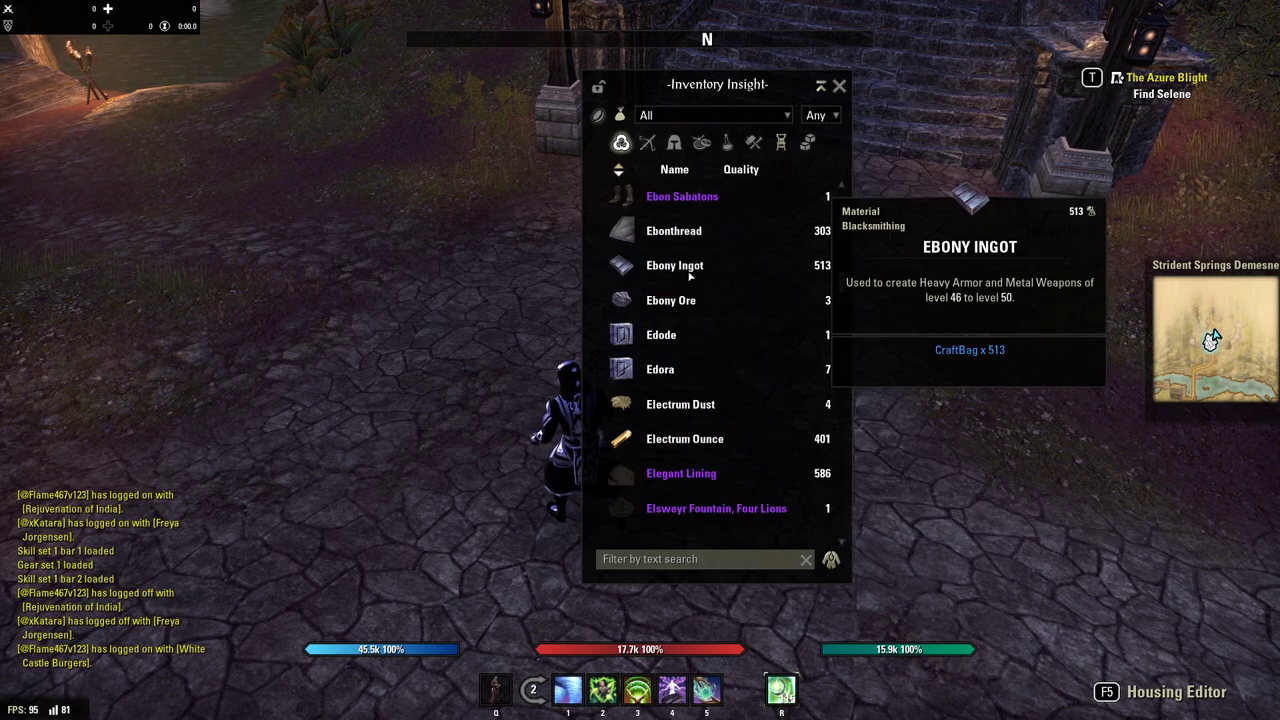
scroll(689, 278, down, 5)
key(Escape)
key(Escape)
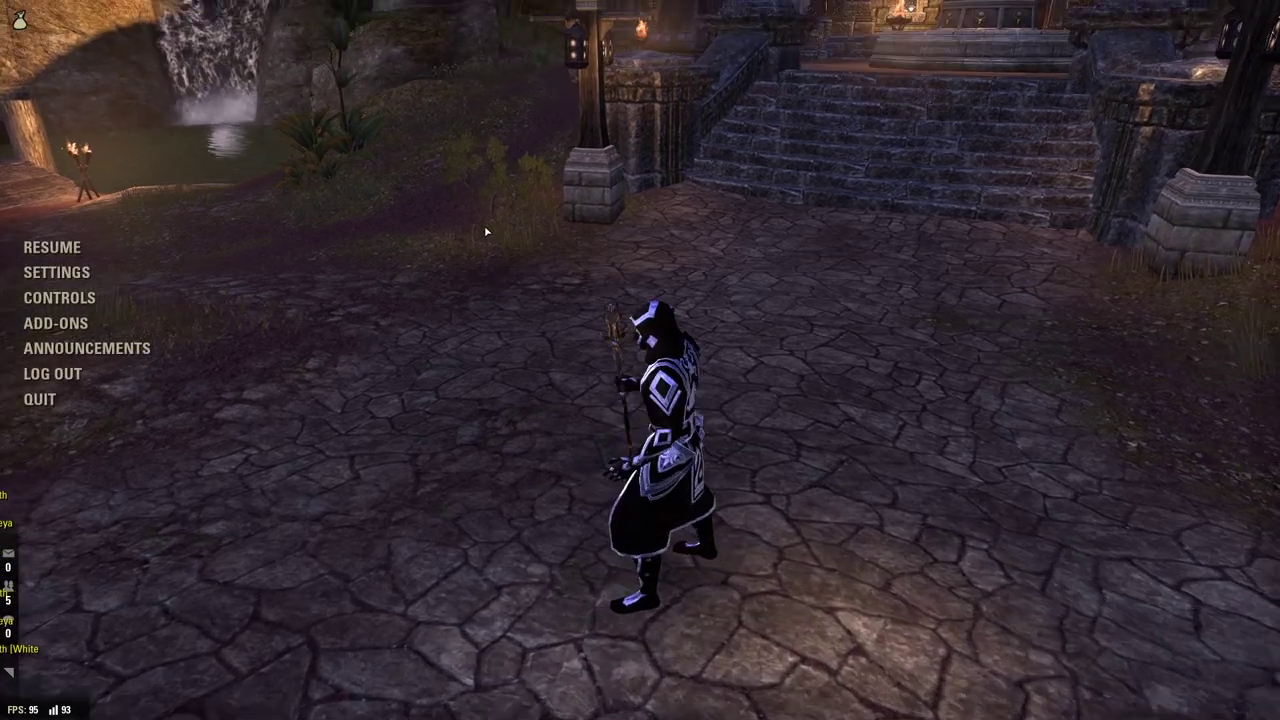
click(56, 323)
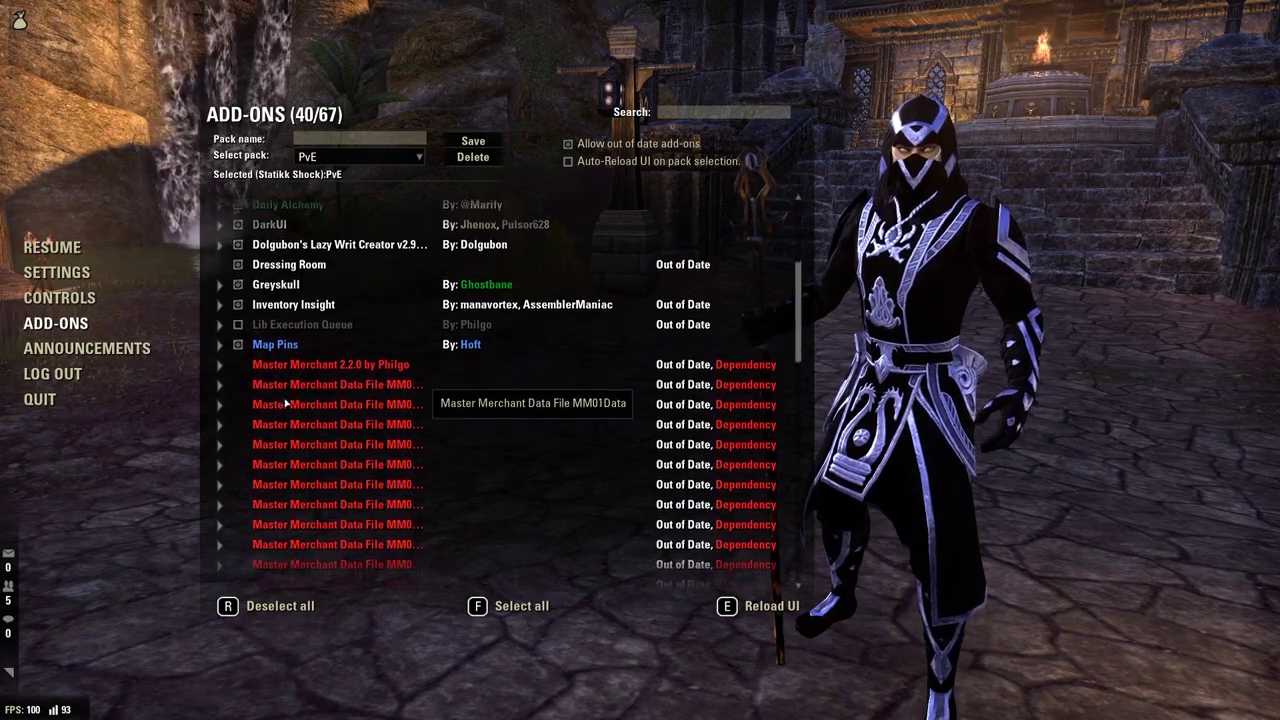
scroll(286, 390, down, 3)
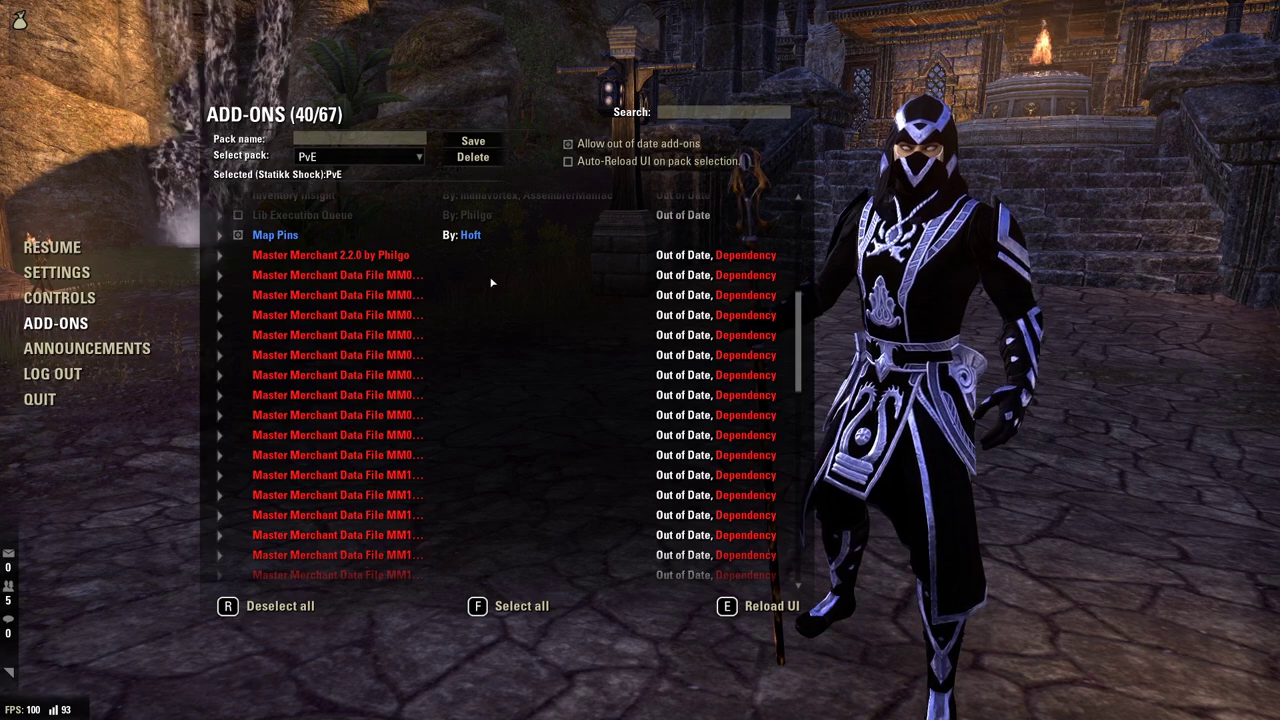
key(Escape)
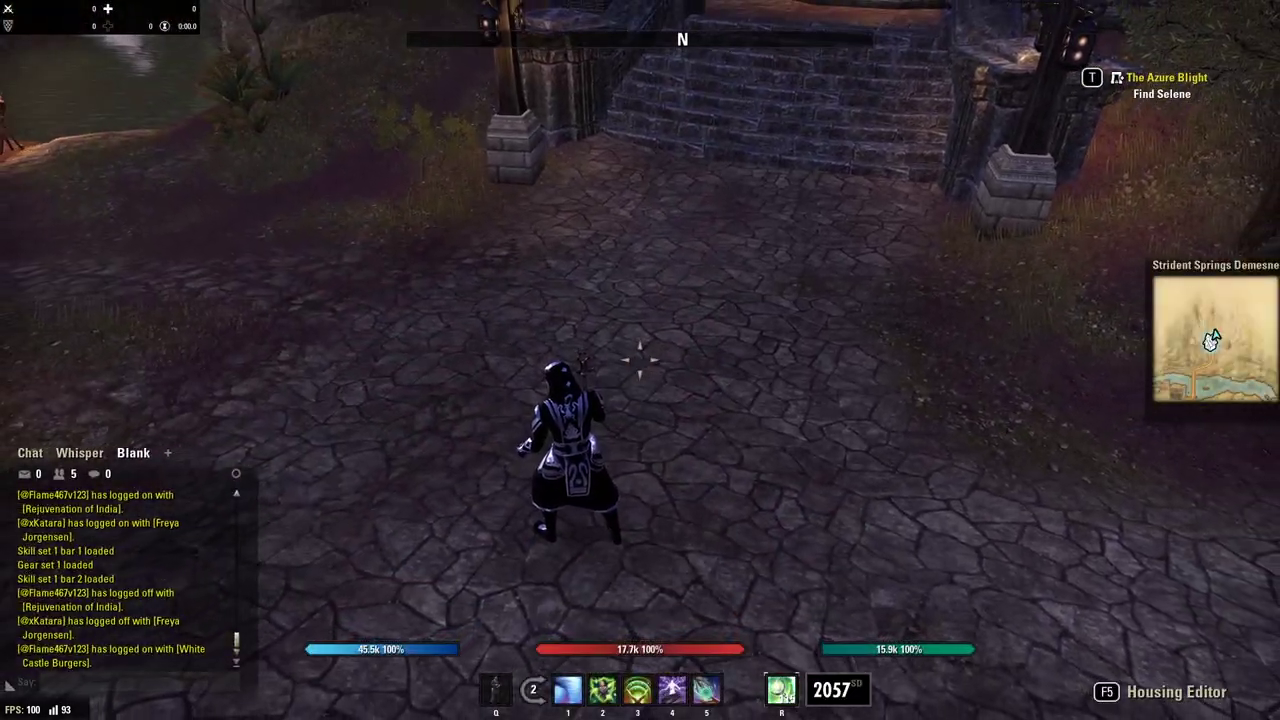
key(m)
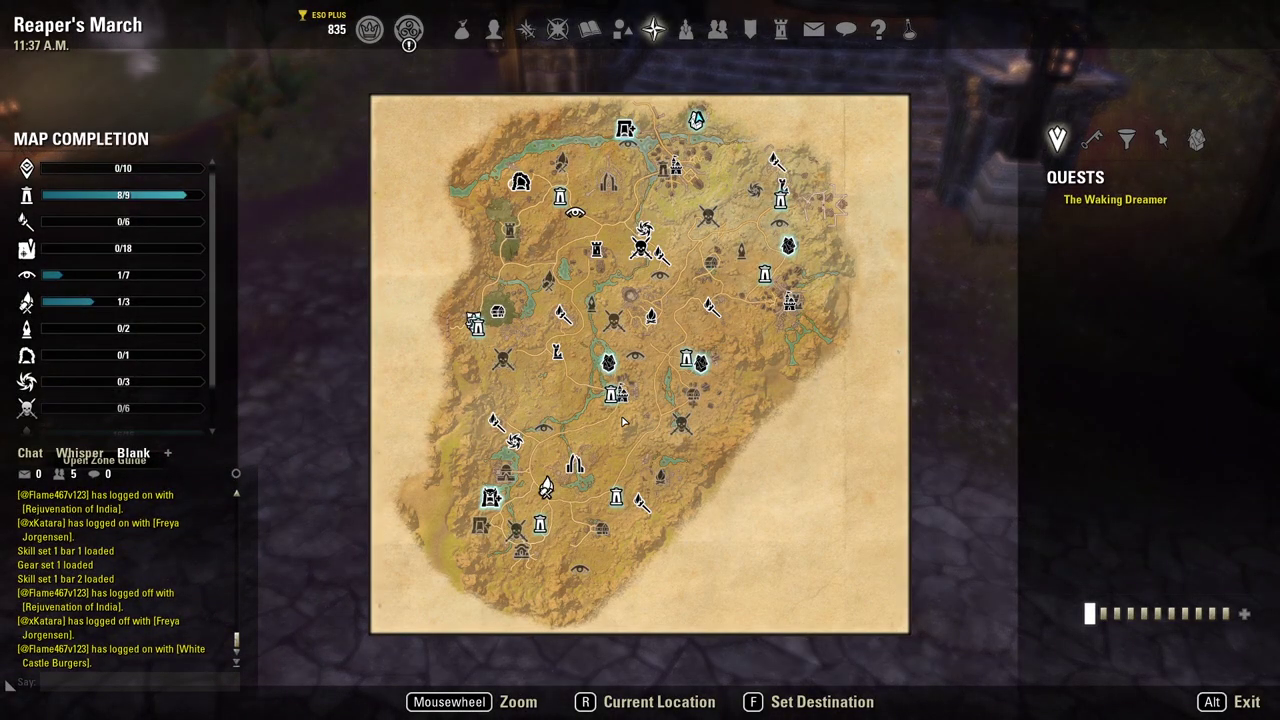
right_click(621, 418)
scroll(500, 481, up, 2)
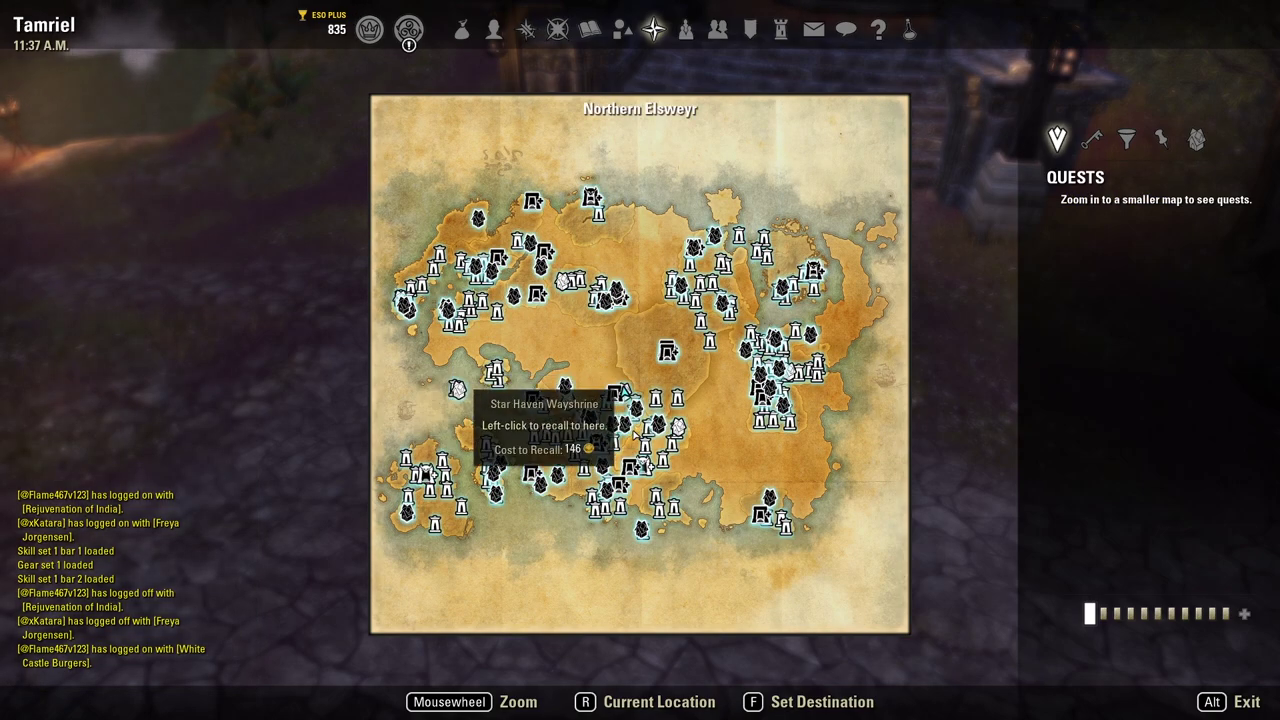
scroll(499, 481, down, 2)
click(470, 525)
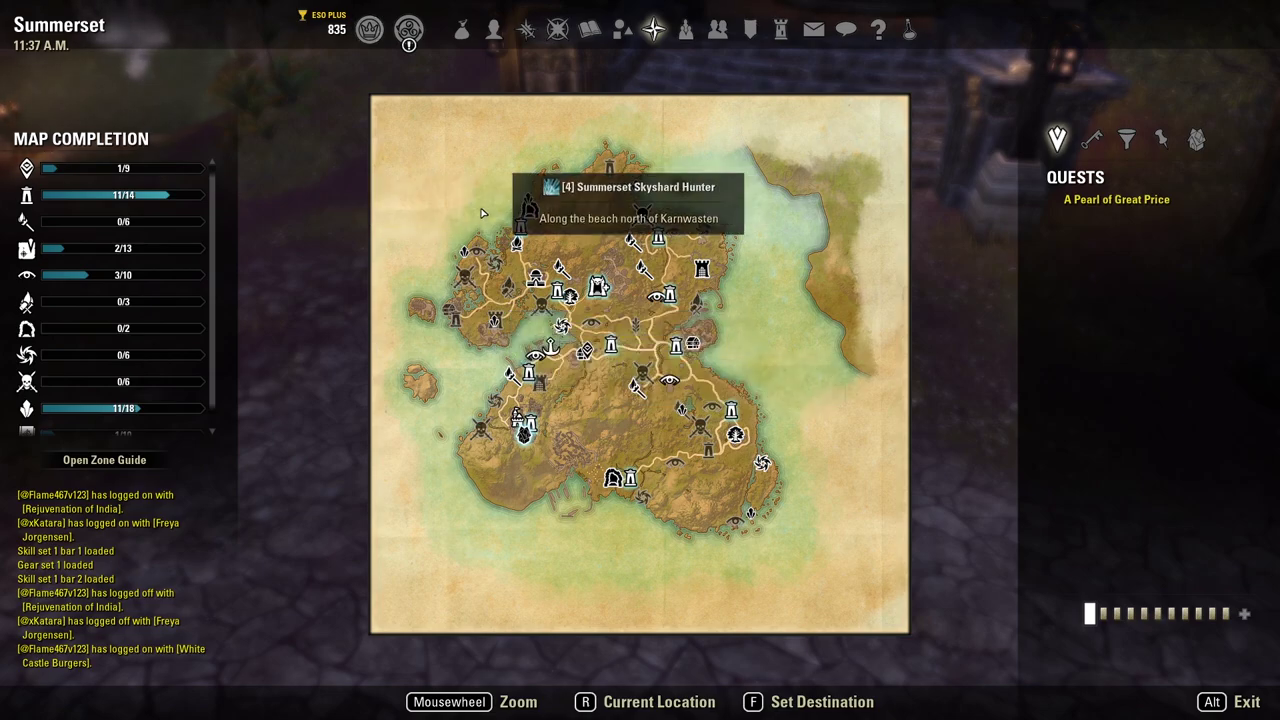
click(542, 280)
key(Escape)
key(Escape)
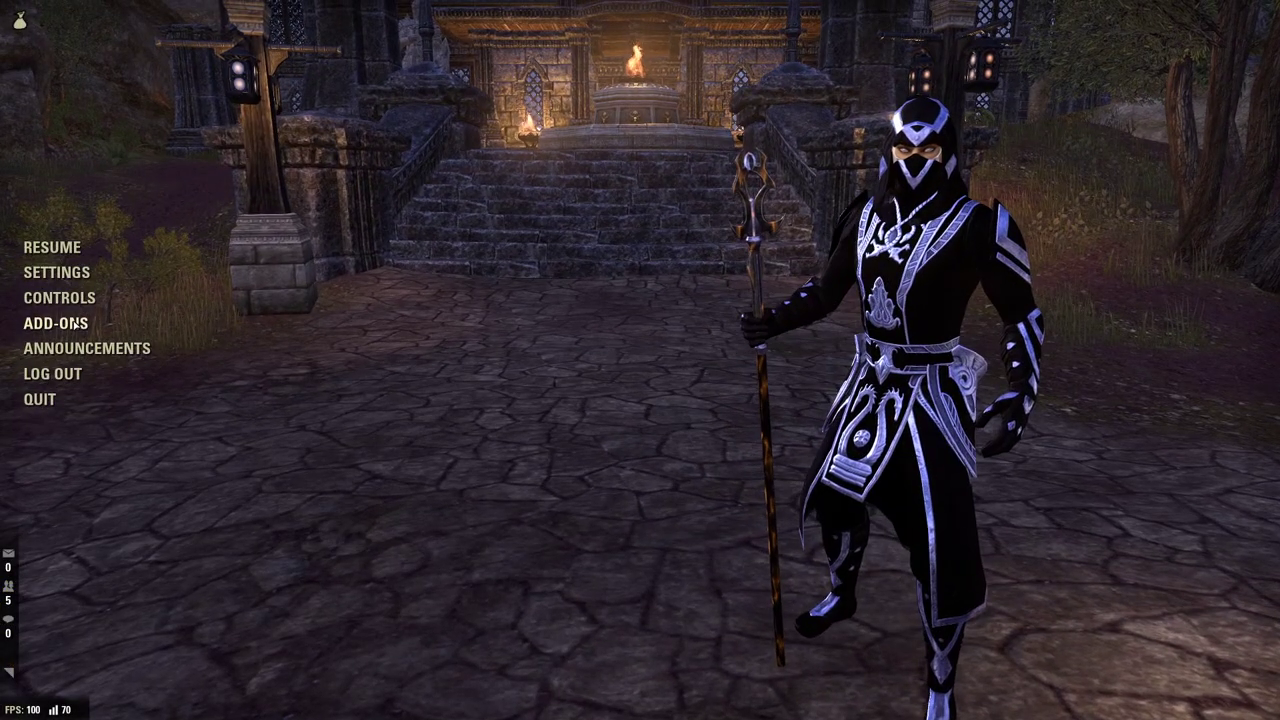
Scroll through the installed add-ons list, then resume the game
click(75, 325)
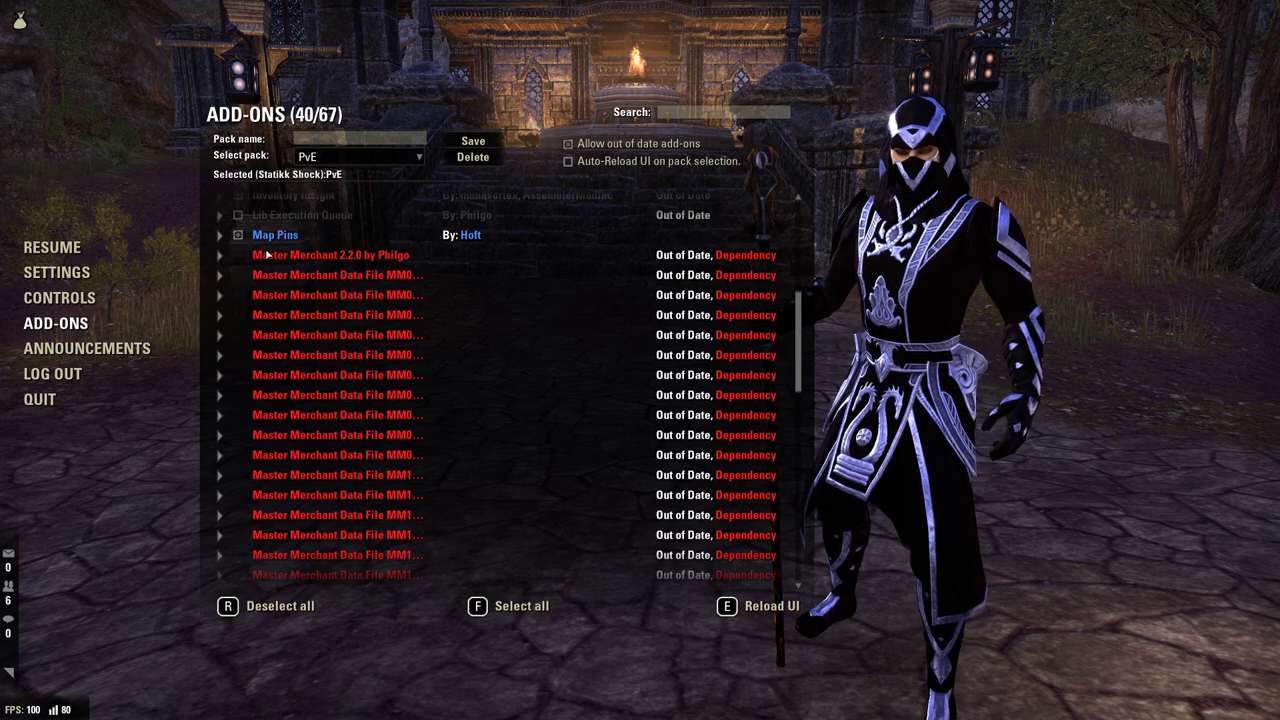
scroll(374, 374, down, 4)
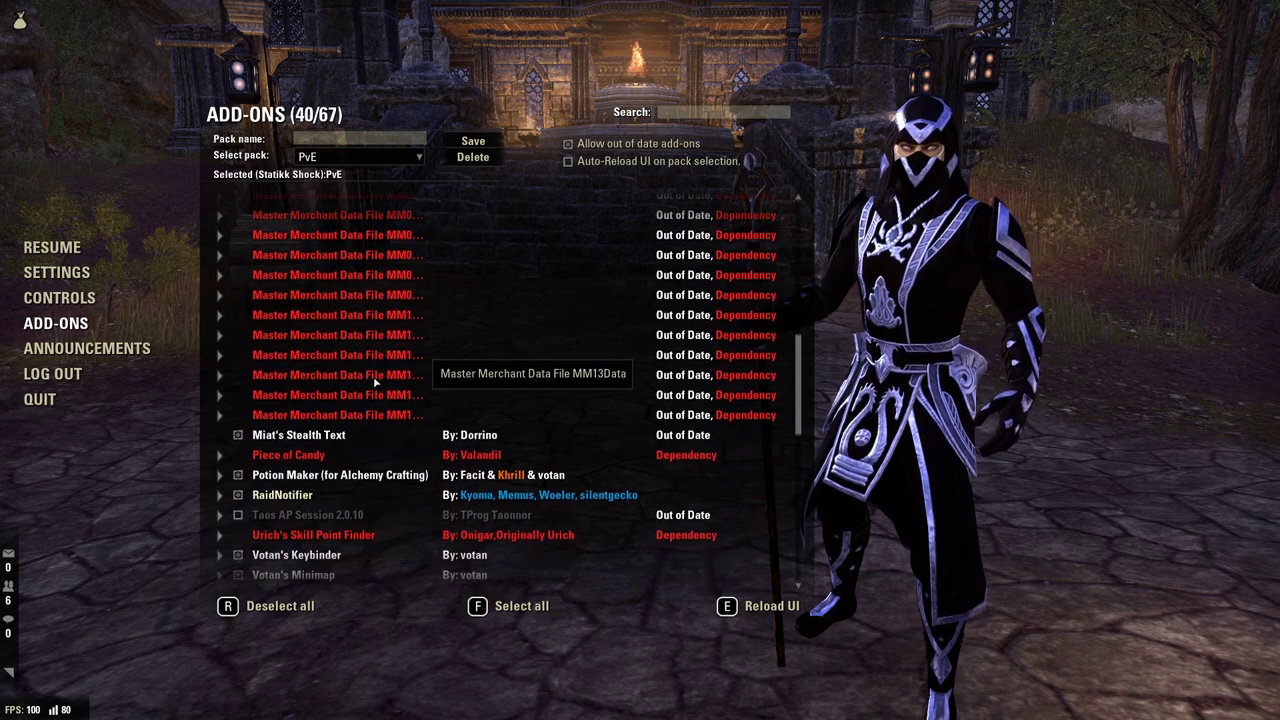
scroll(376, 381, up, 5)
scroll(330, 390, down, 5)
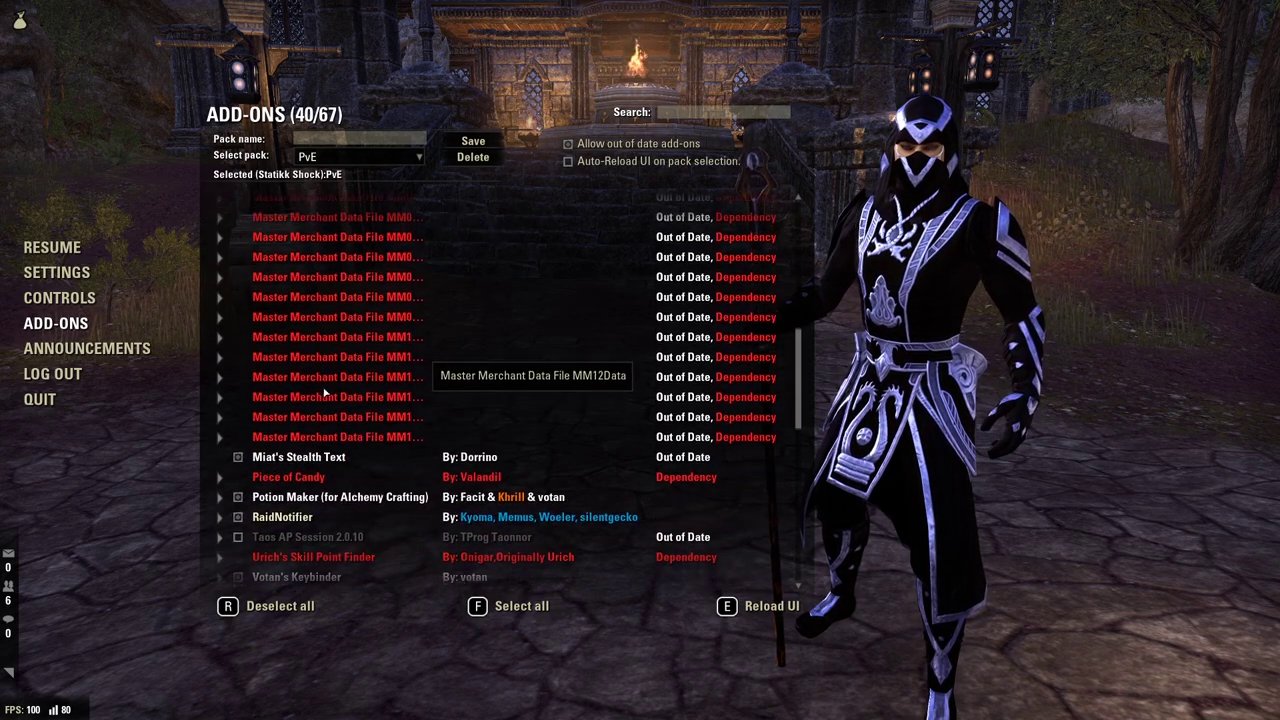
scroll(325, 393, down, 6)
scroll(288, 235, up, 1)
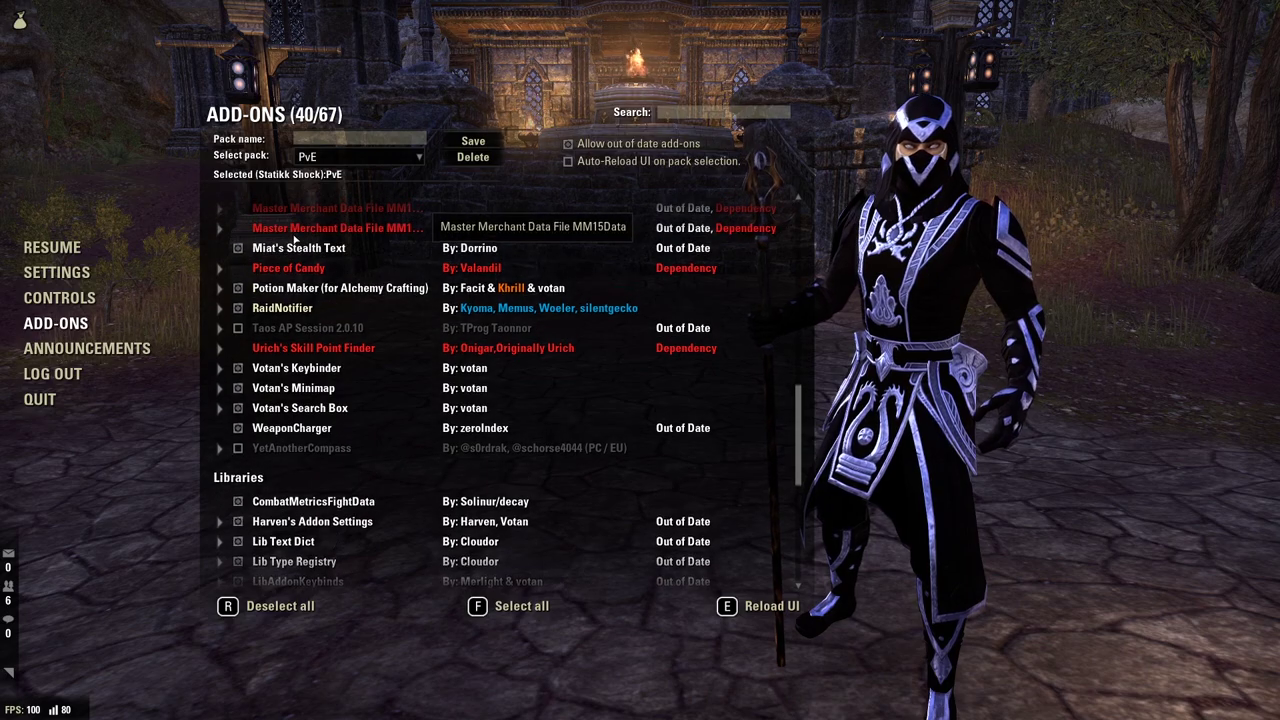
click(68, 254)
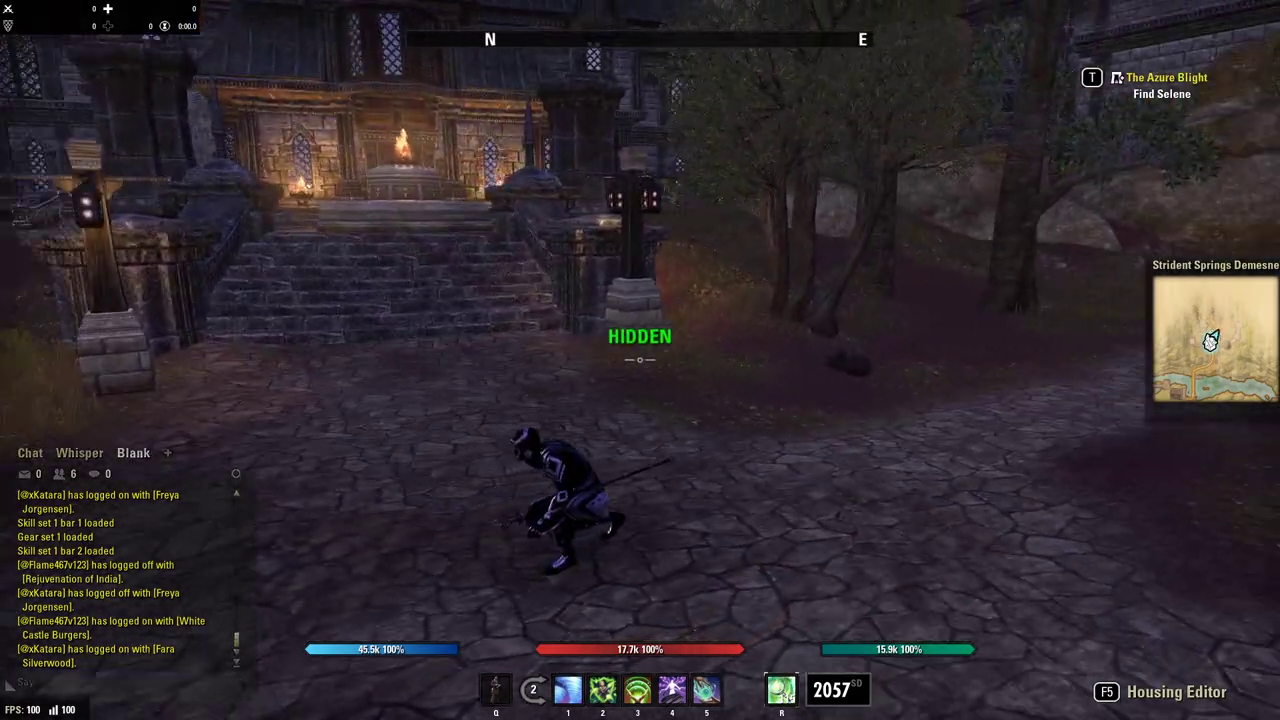
Move the crouched character, stand up from sneaking, and bring up the game menu with Add-ons
key(w)
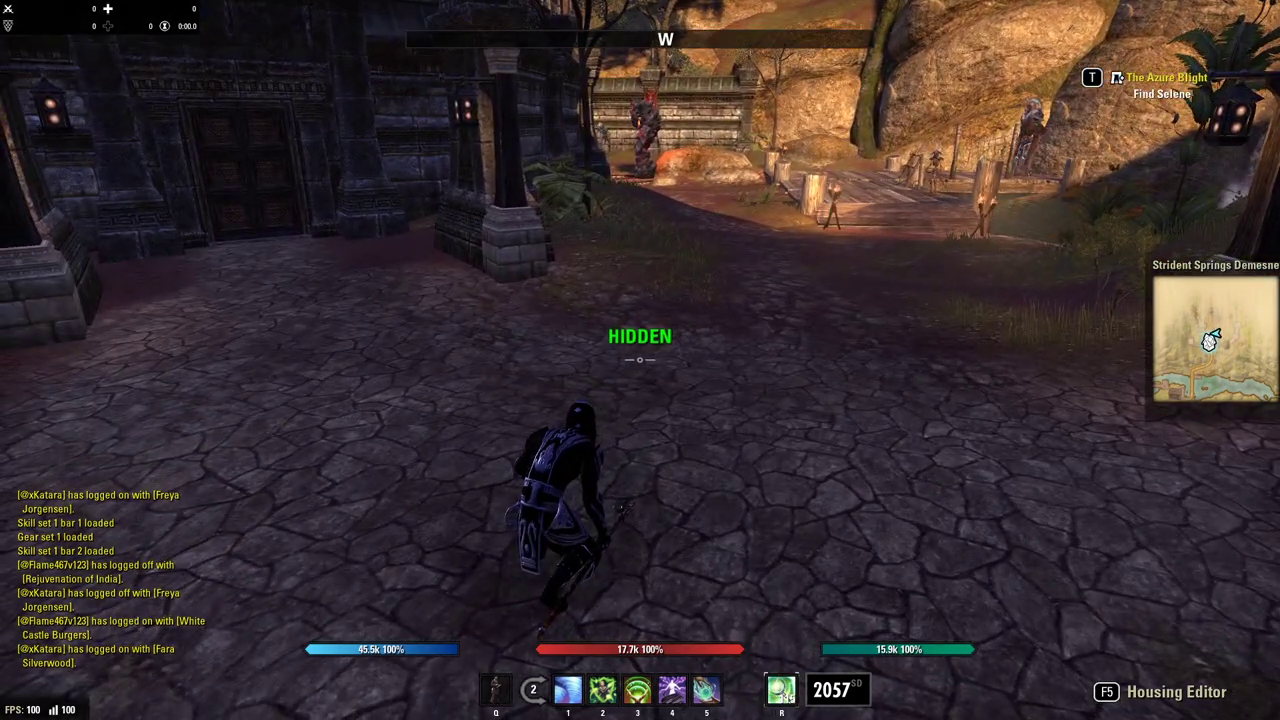
key(ctrl)
key(Escape)
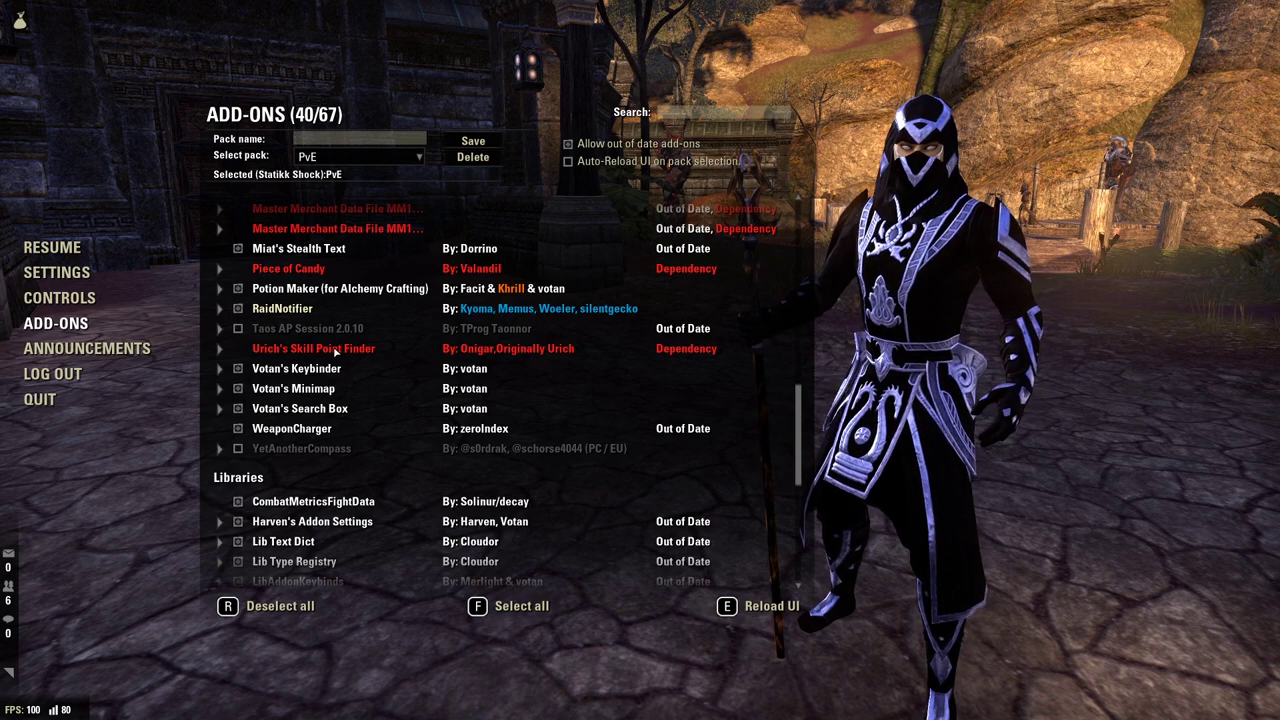
Scroll the add-on list, resume the game briefly, then reopen the Add-ons panel
scroll(335, 343, down, 1)
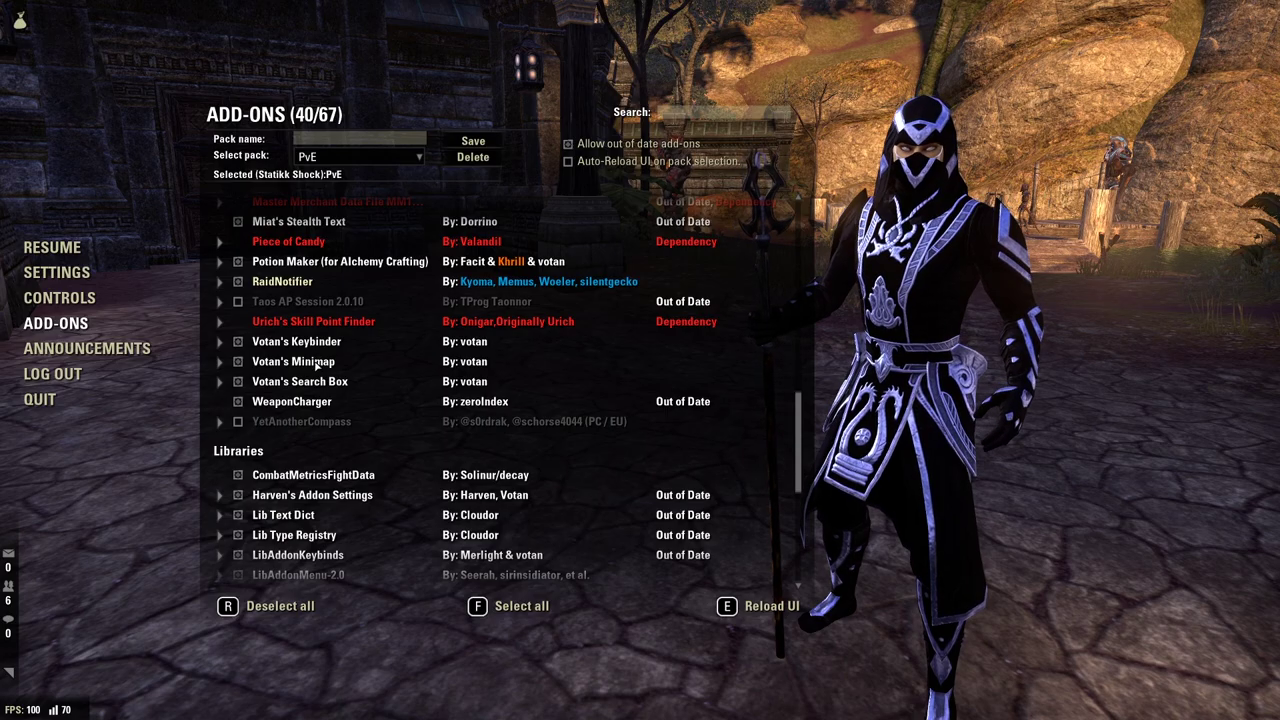
click(52, 247)
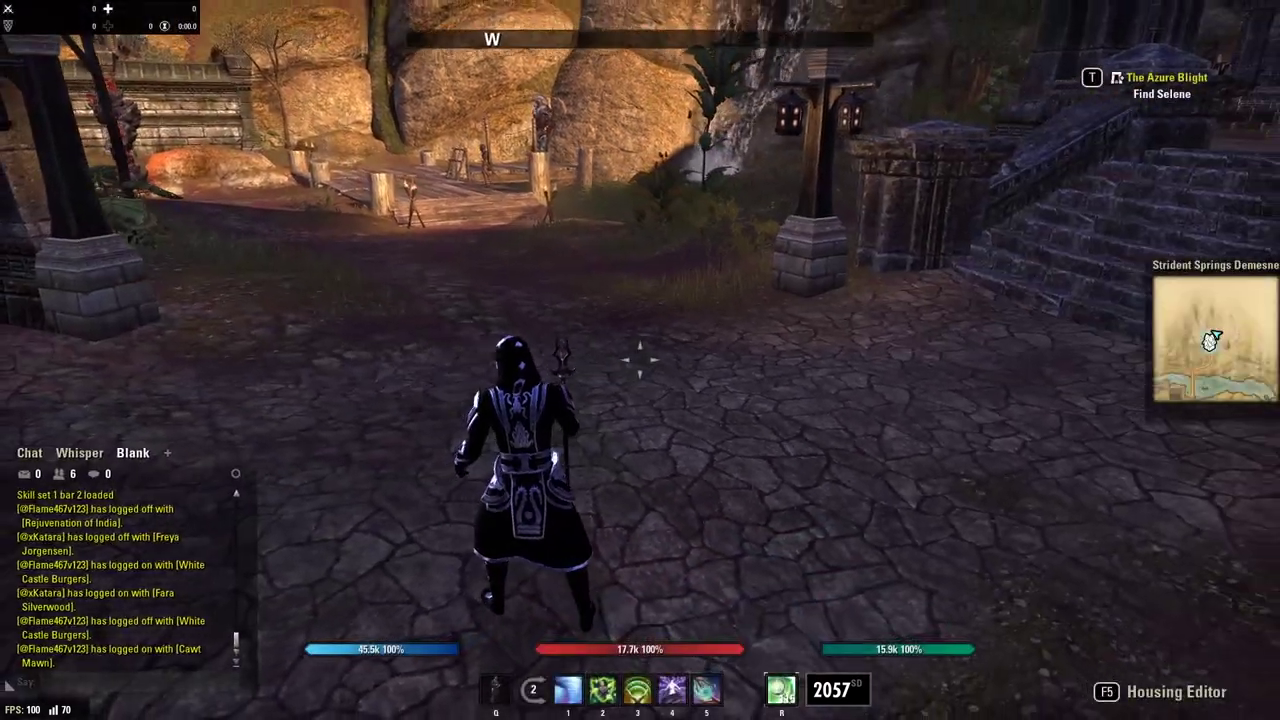
key(Escape)
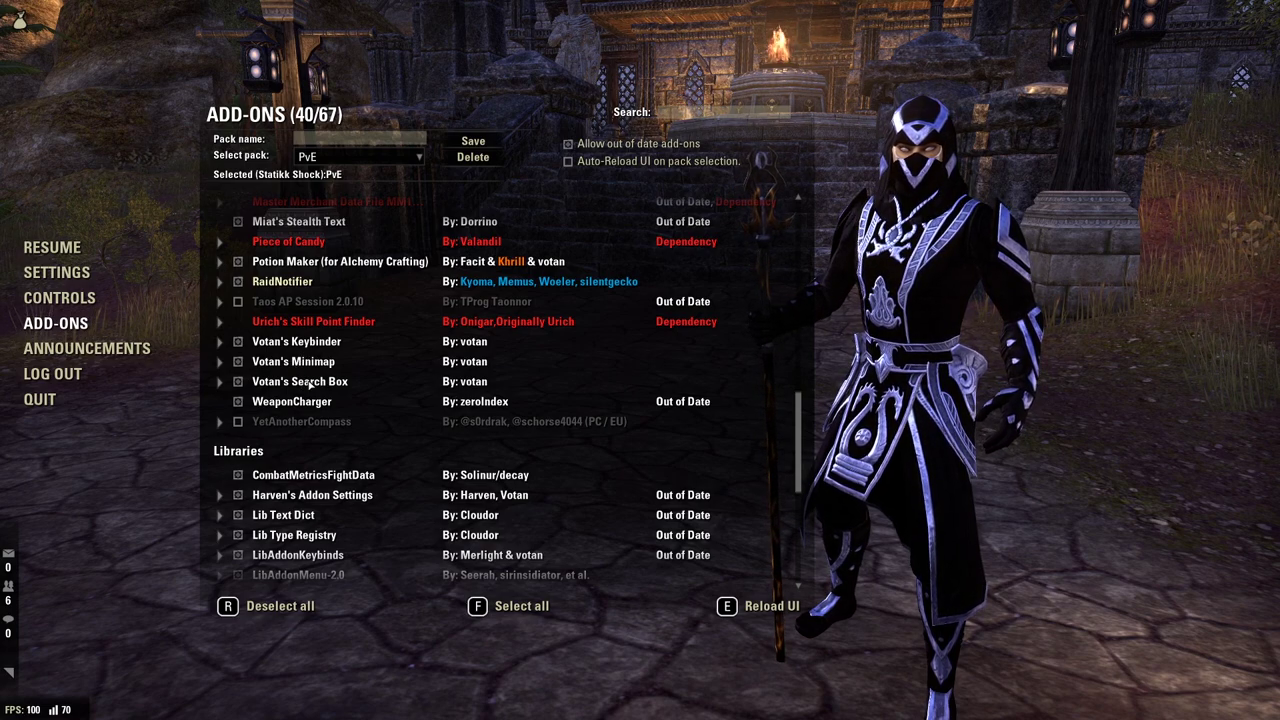
Filter the inventory by 'juli' for Julianos gear, clear the search, then close it
key(Escape)
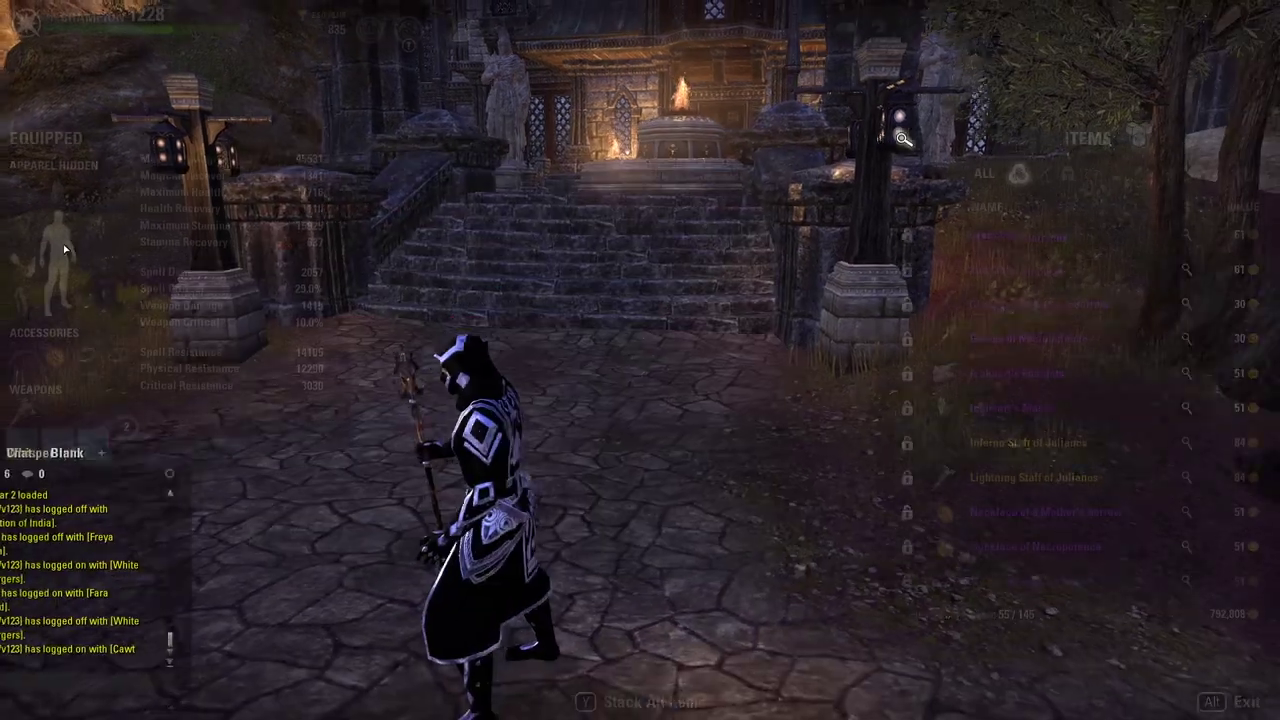
key(i)
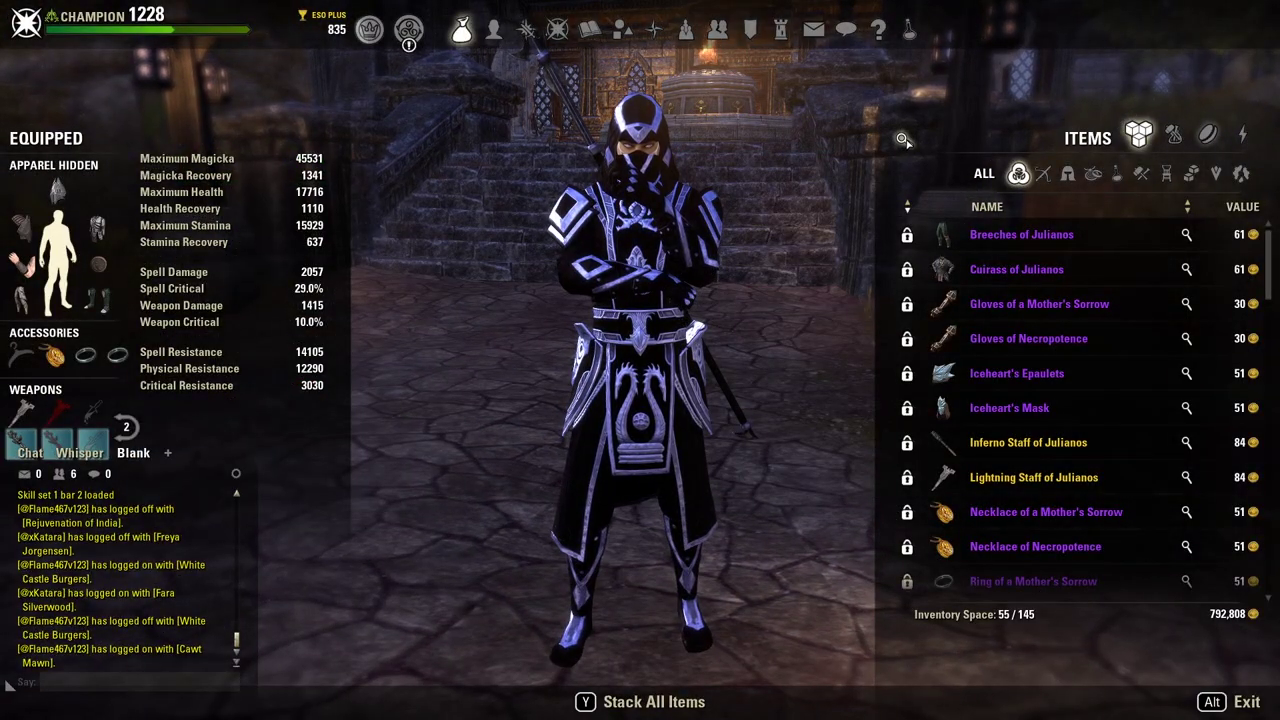
click(905, 140)
text(juli)
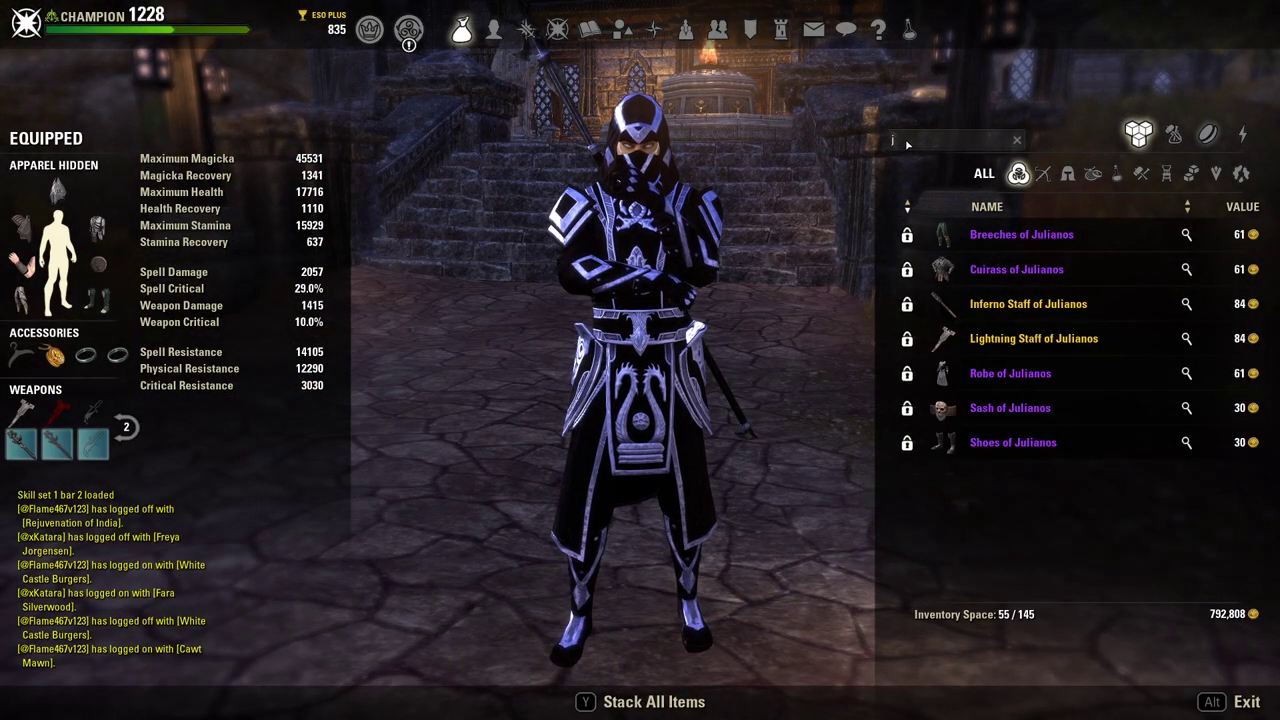
key(BackSpace)
key(BackSpace)
key(BackSpace)
key(BackSpace)
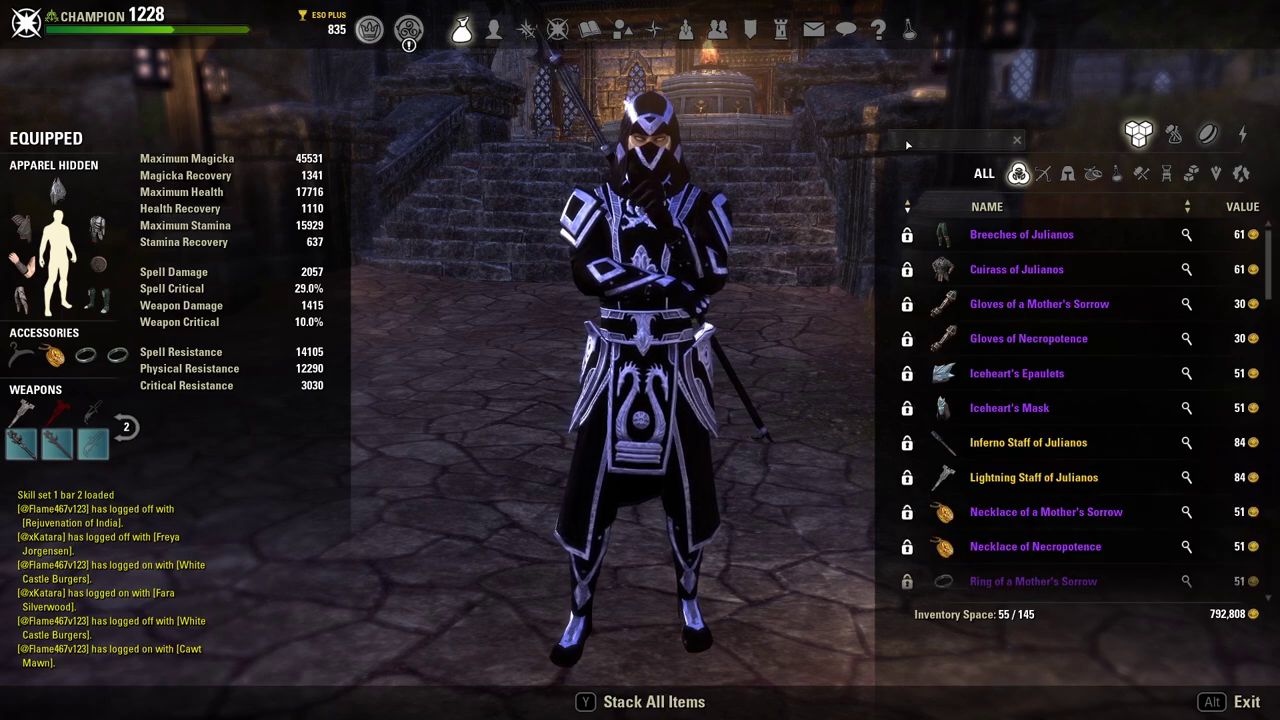
key(Escape)
key(Escape)
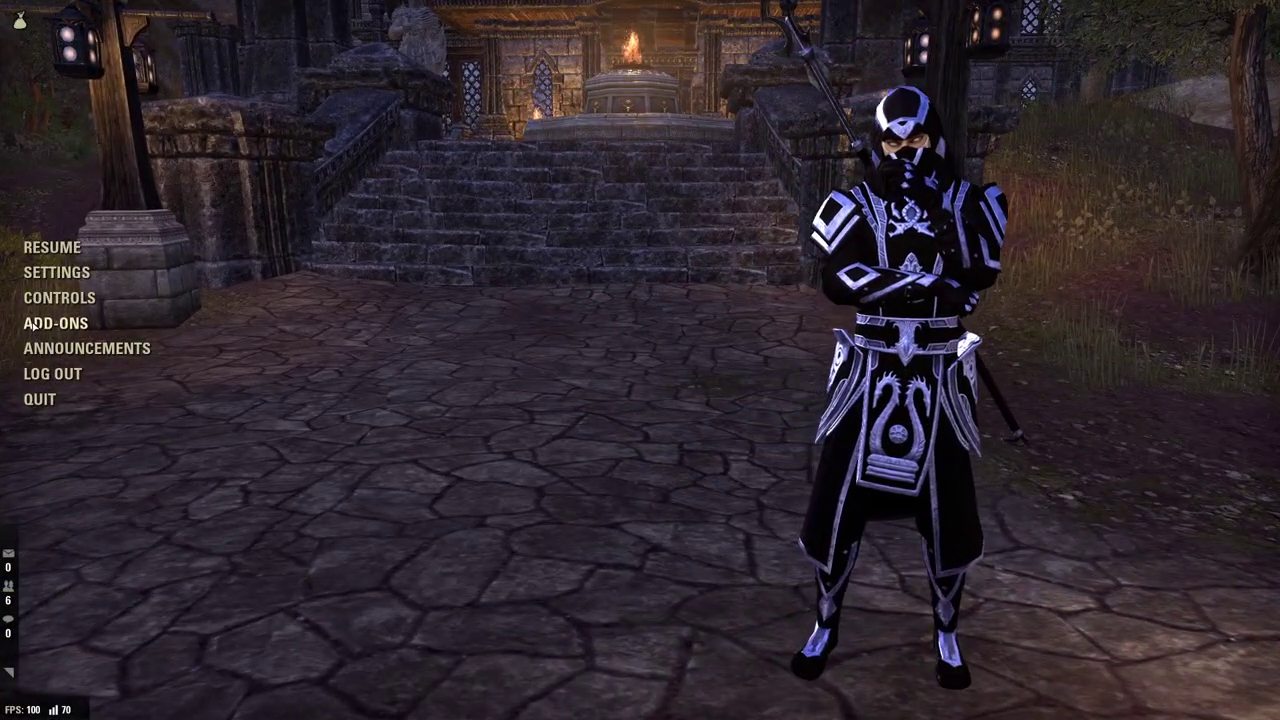
Select ADD-ONS in the game menu
click(56, 323)
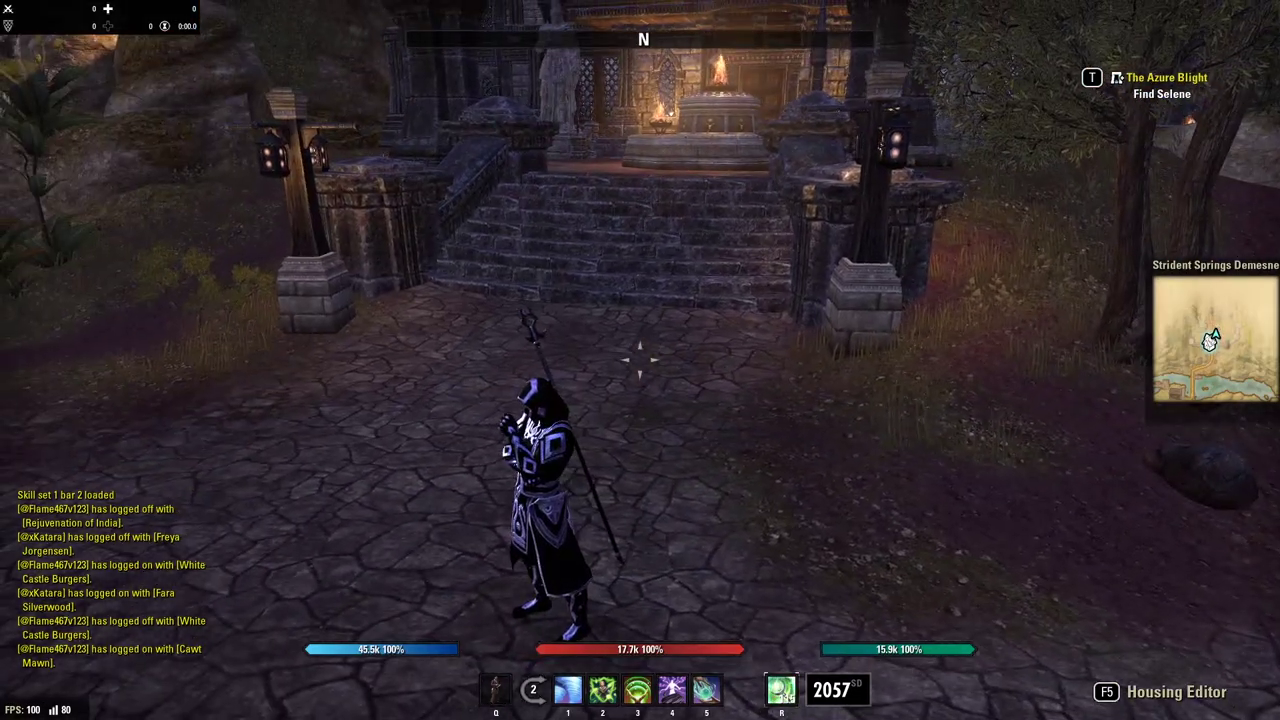
Free the cursor from camera control and show the PvE pack add-on list
key(period)
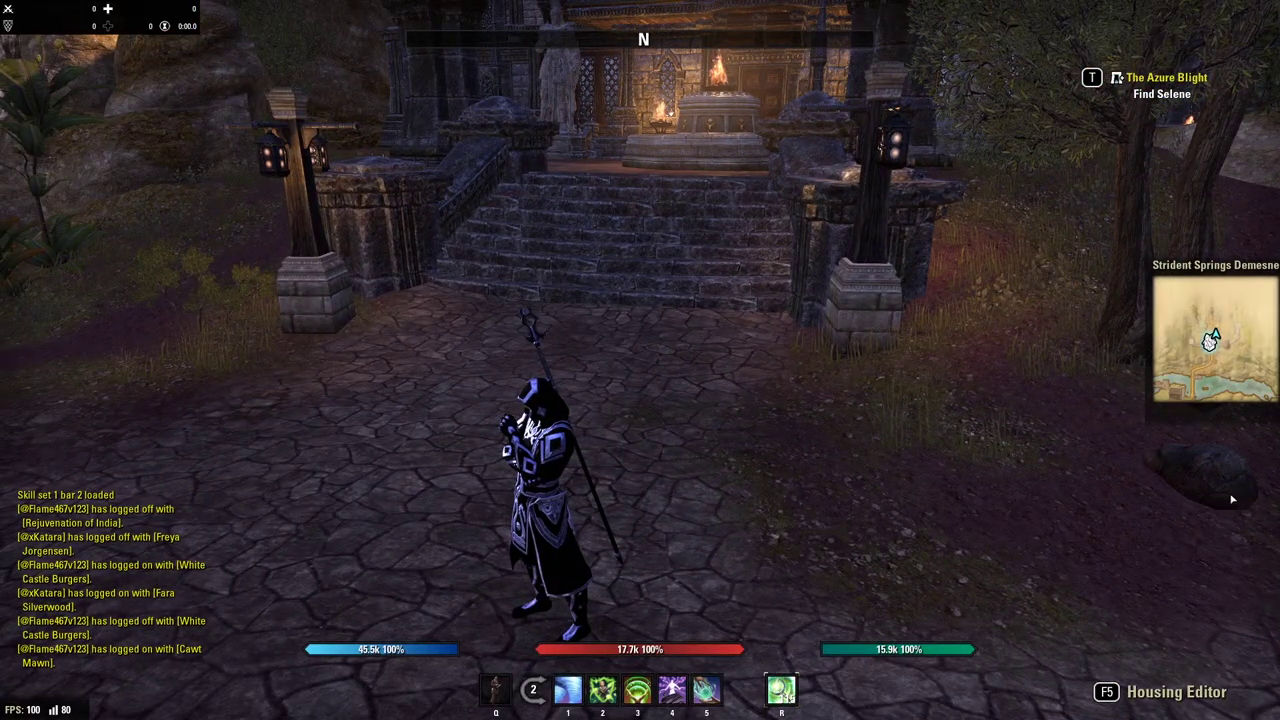
key(Escape)
click(58, 330)
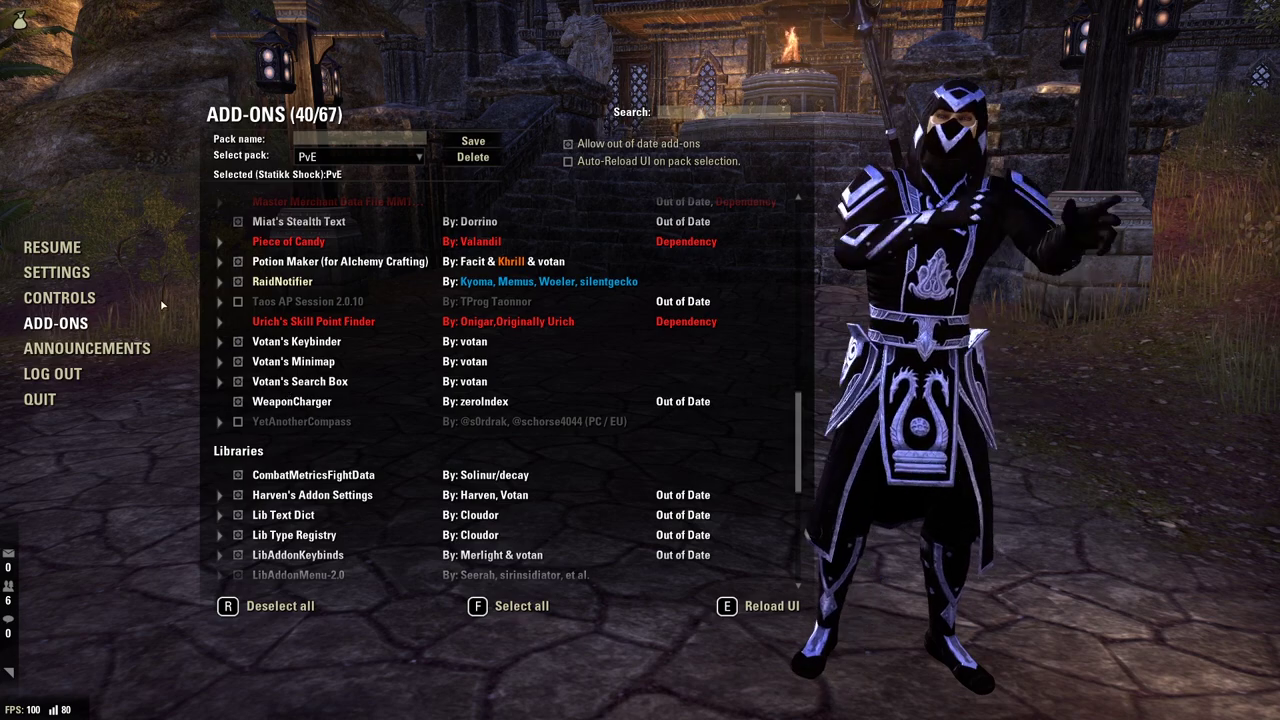
Show the Video settings and scroll its display and graphics options down and back up
click(68, 279)
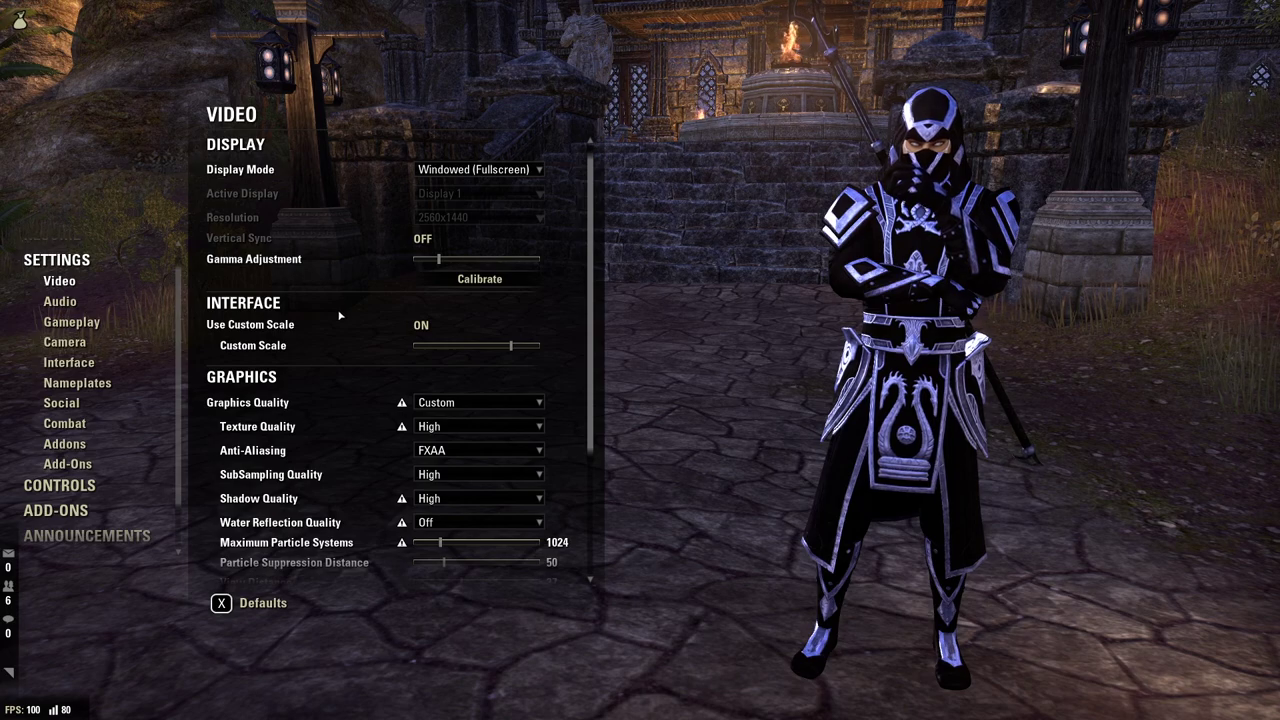
scroll(335, 312, down, 3)
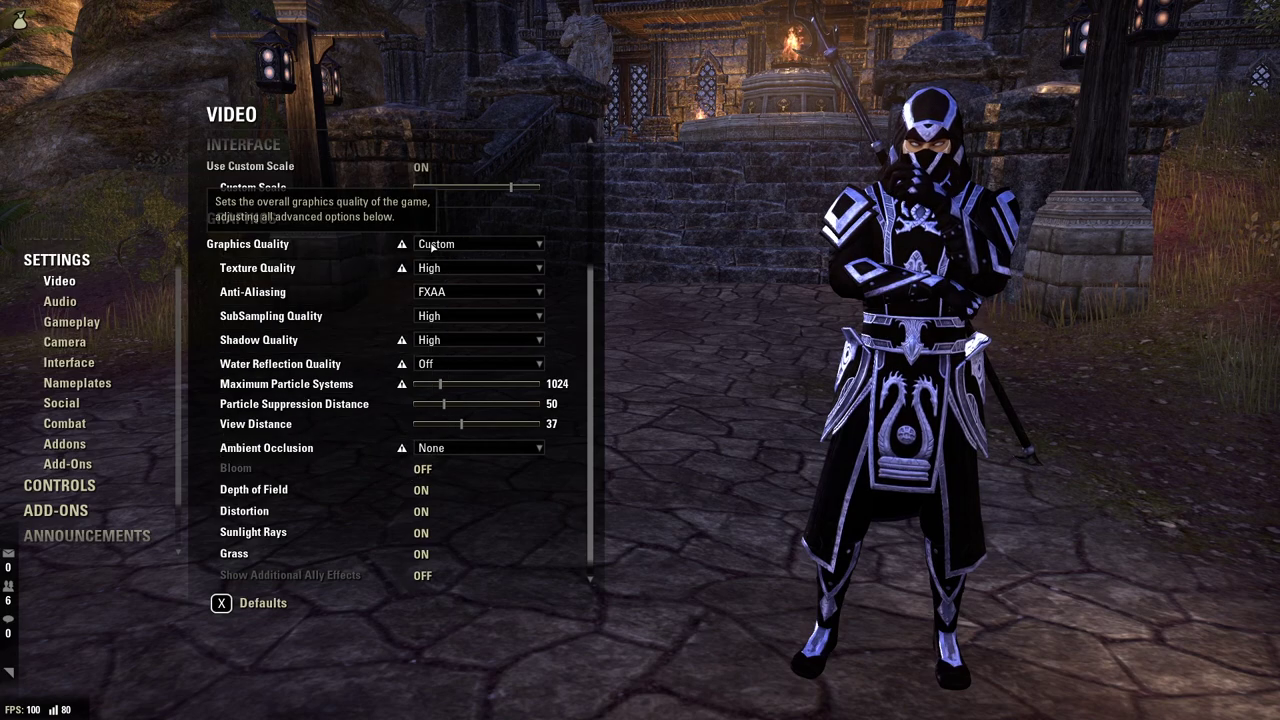
scroll(262, 355, up, 3)
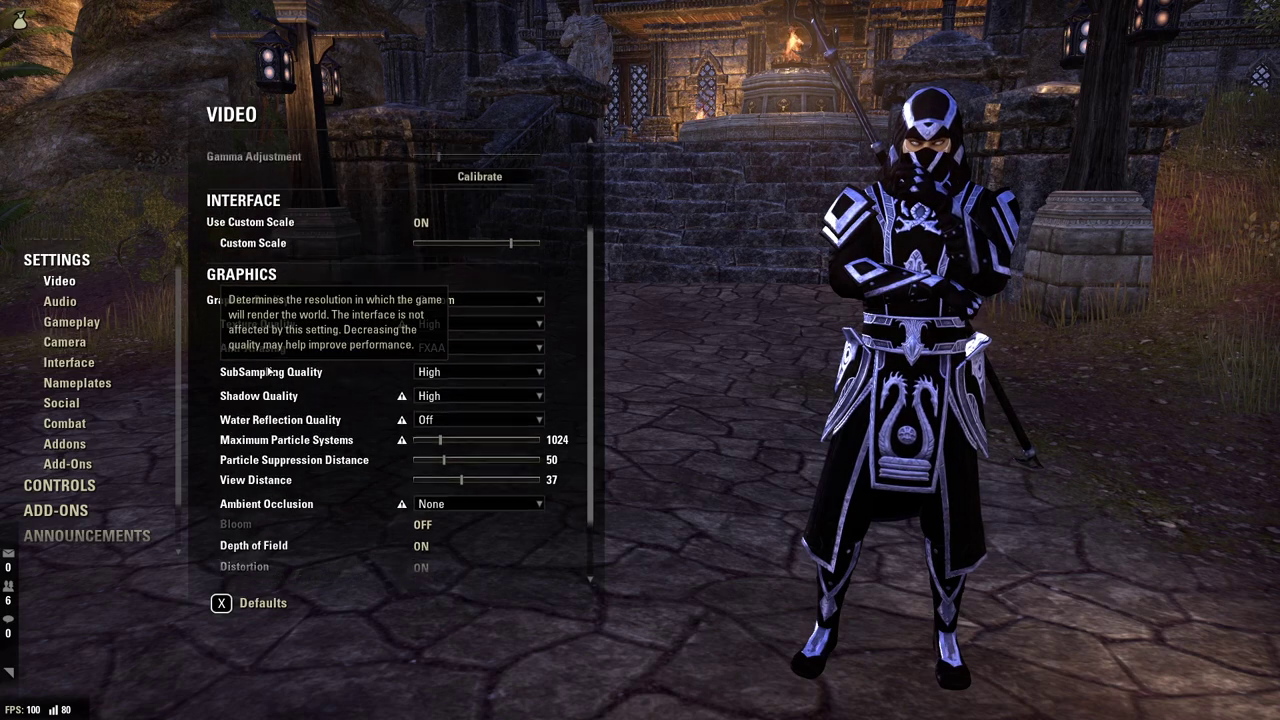
Switch between the Audio and Gameplay settings pages, ending on Gameplay
click(70, 302)
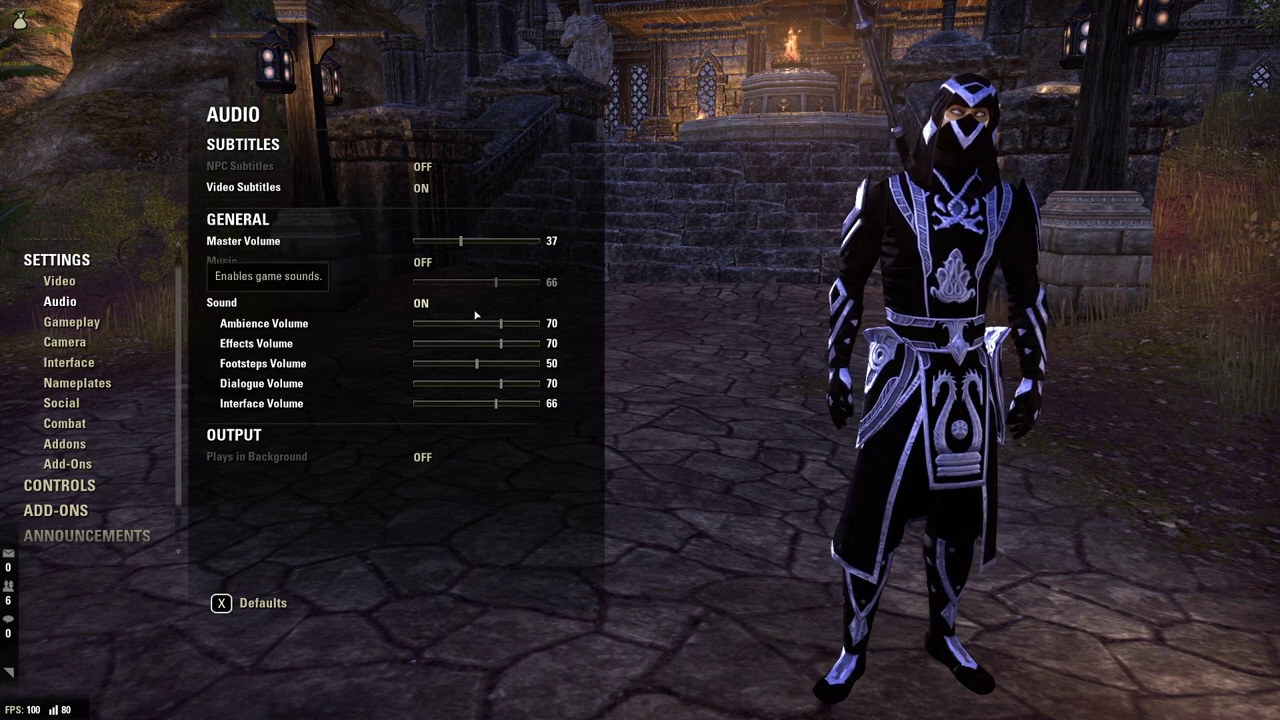
click(66, 322)
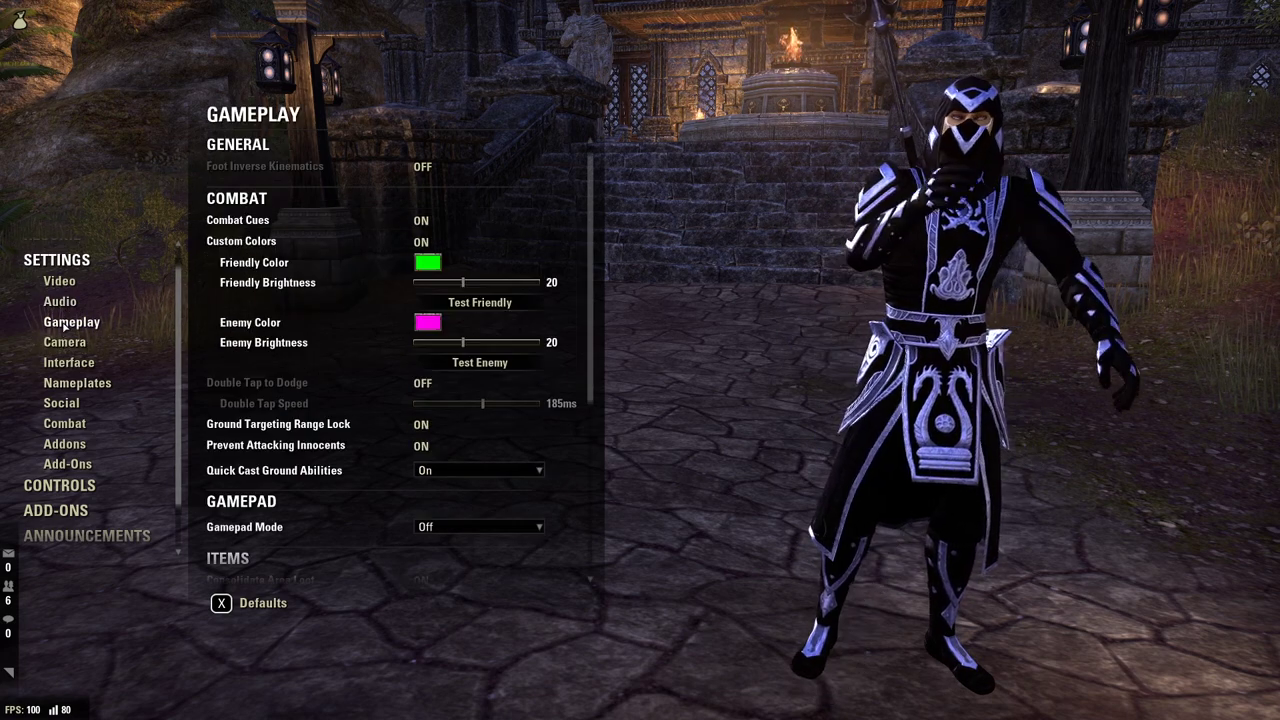
click(60, 302)
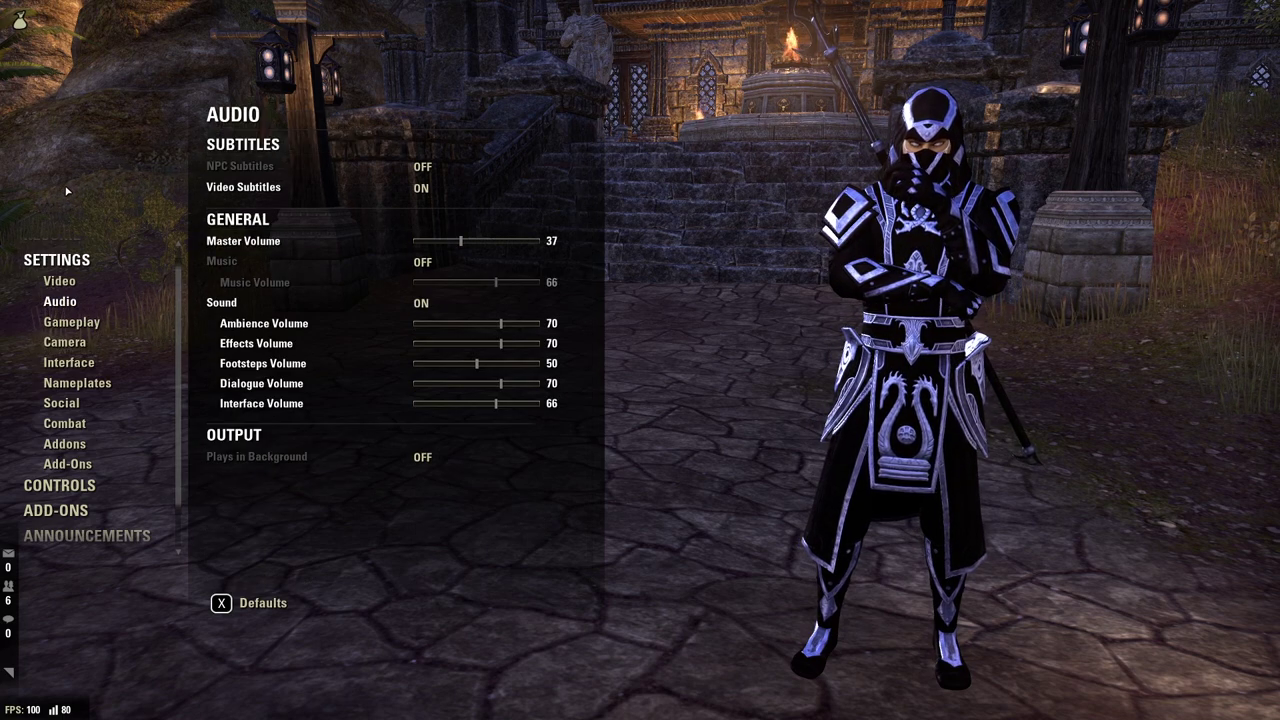
click(66, 324)
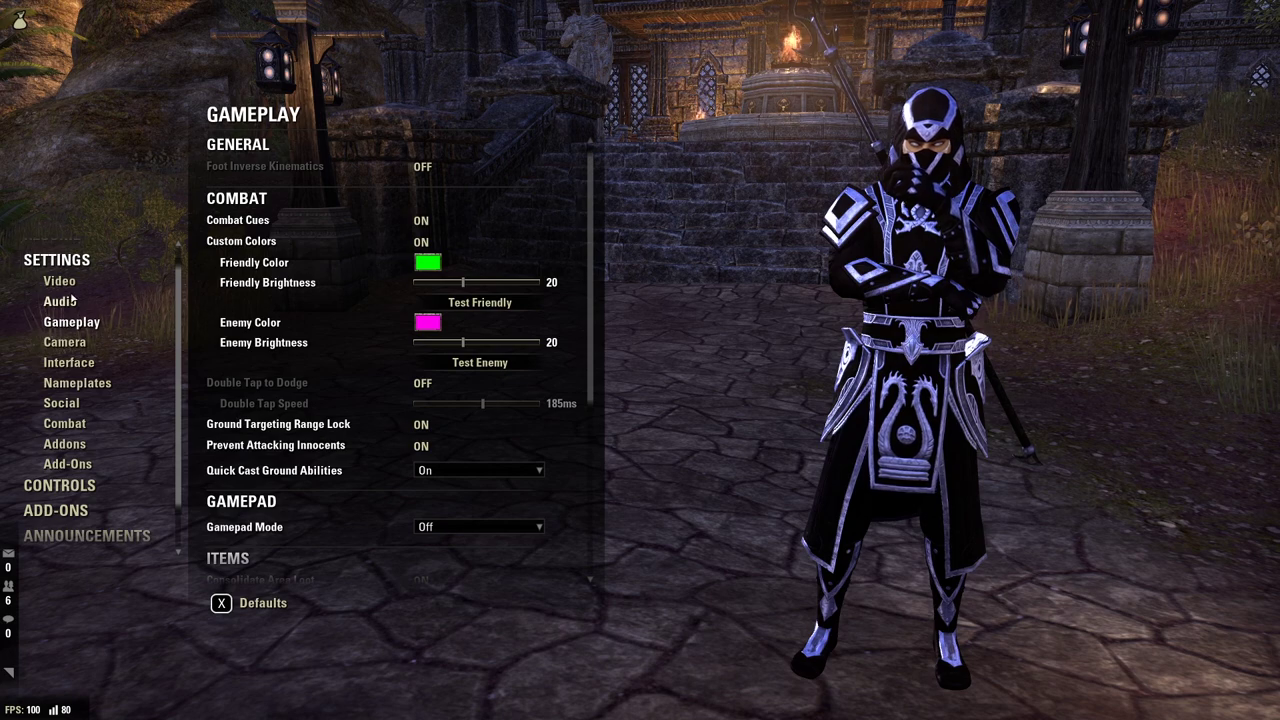
click(60, 301)
click(72, 323)
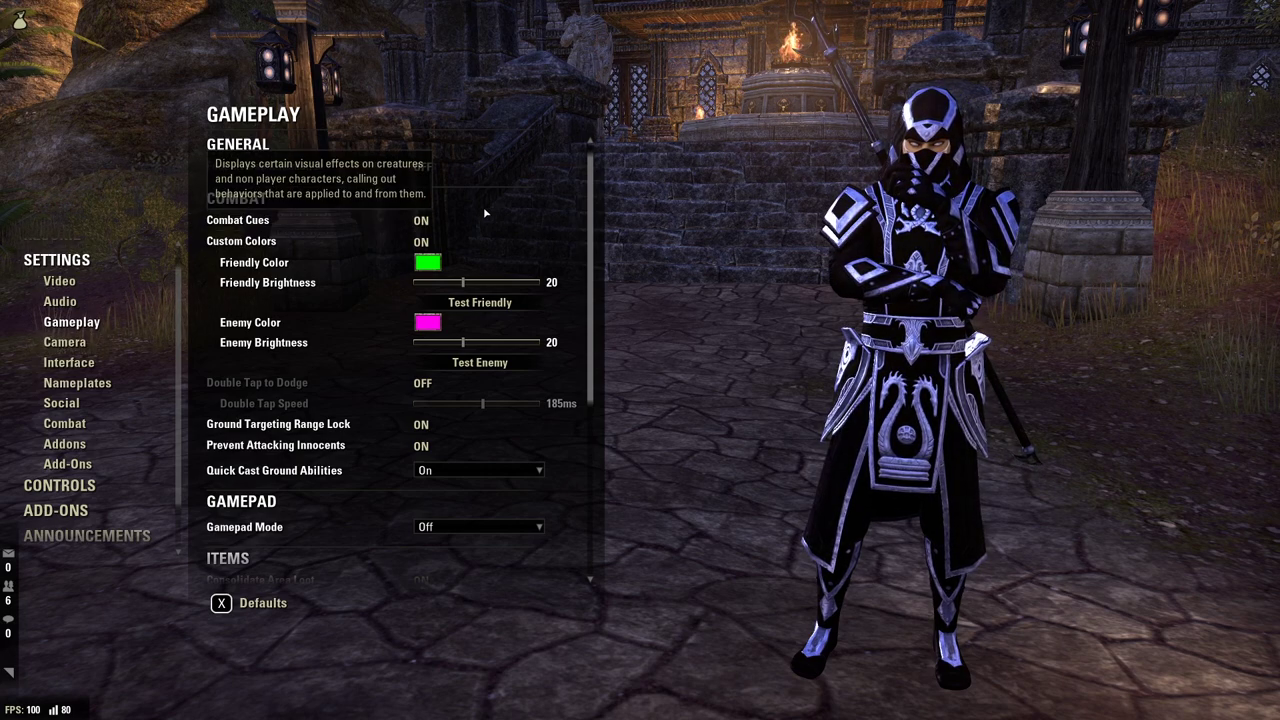
Preview the friendly and enemy combat cue colours, then scroll Gameplay options down to Tutorials
click(480, 302)
click(485, 360)
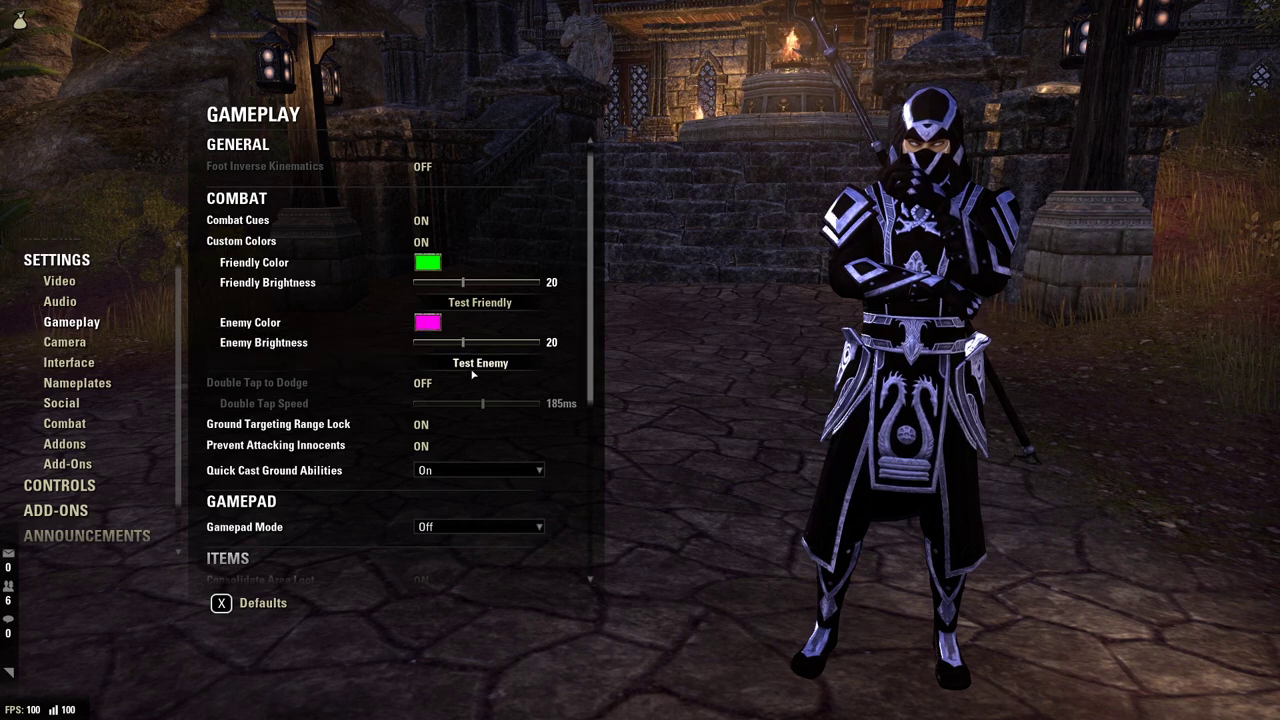
click(480, 362)
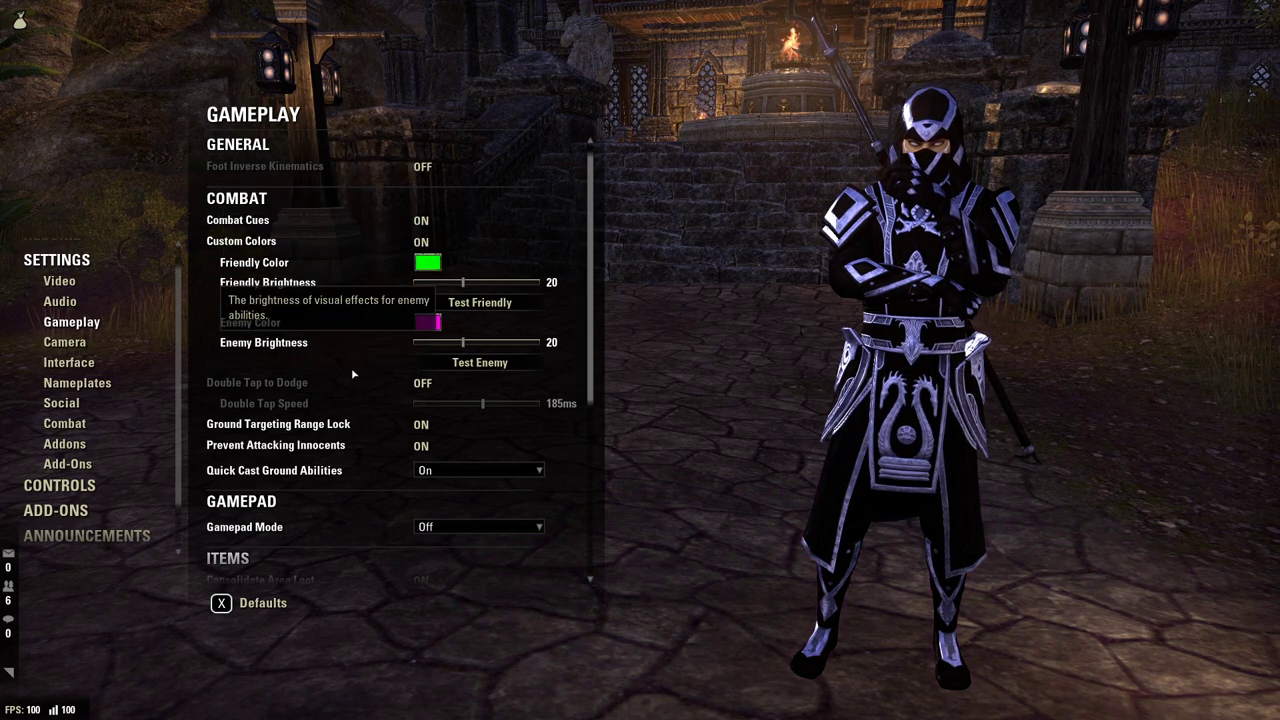
scroll(372, 315, down, 1)
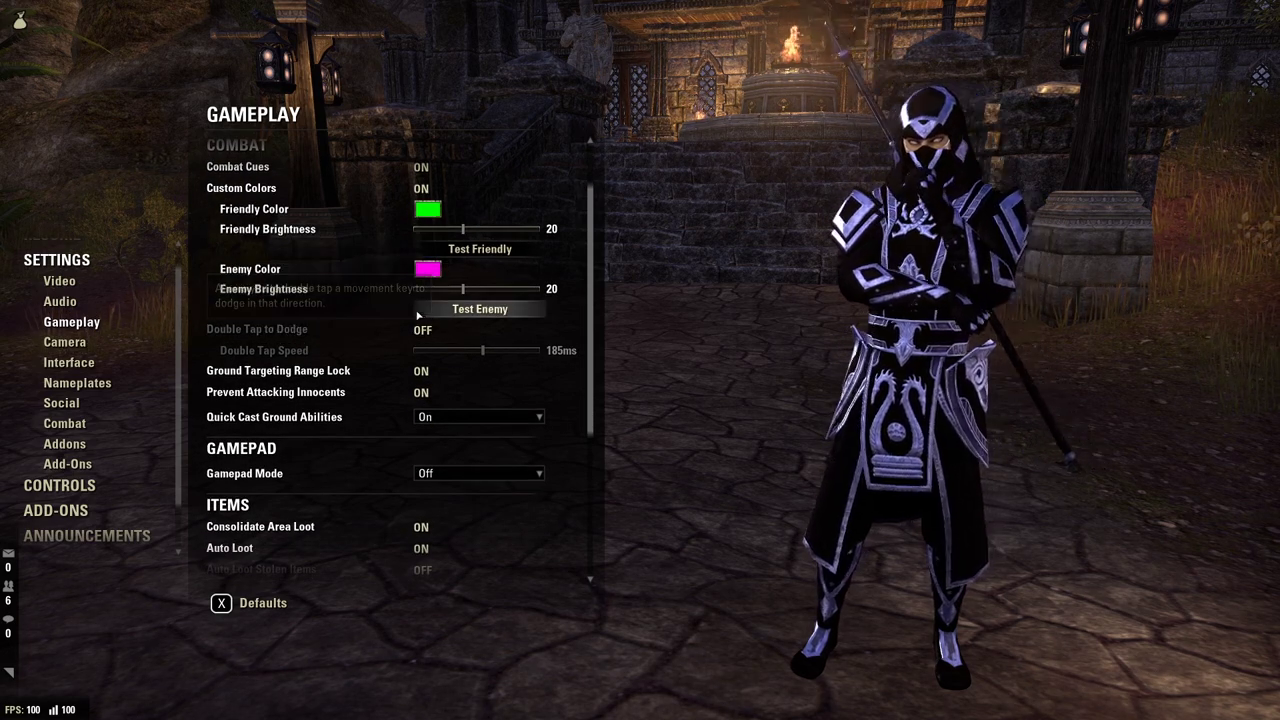
scroll(330, 315, down, 1)
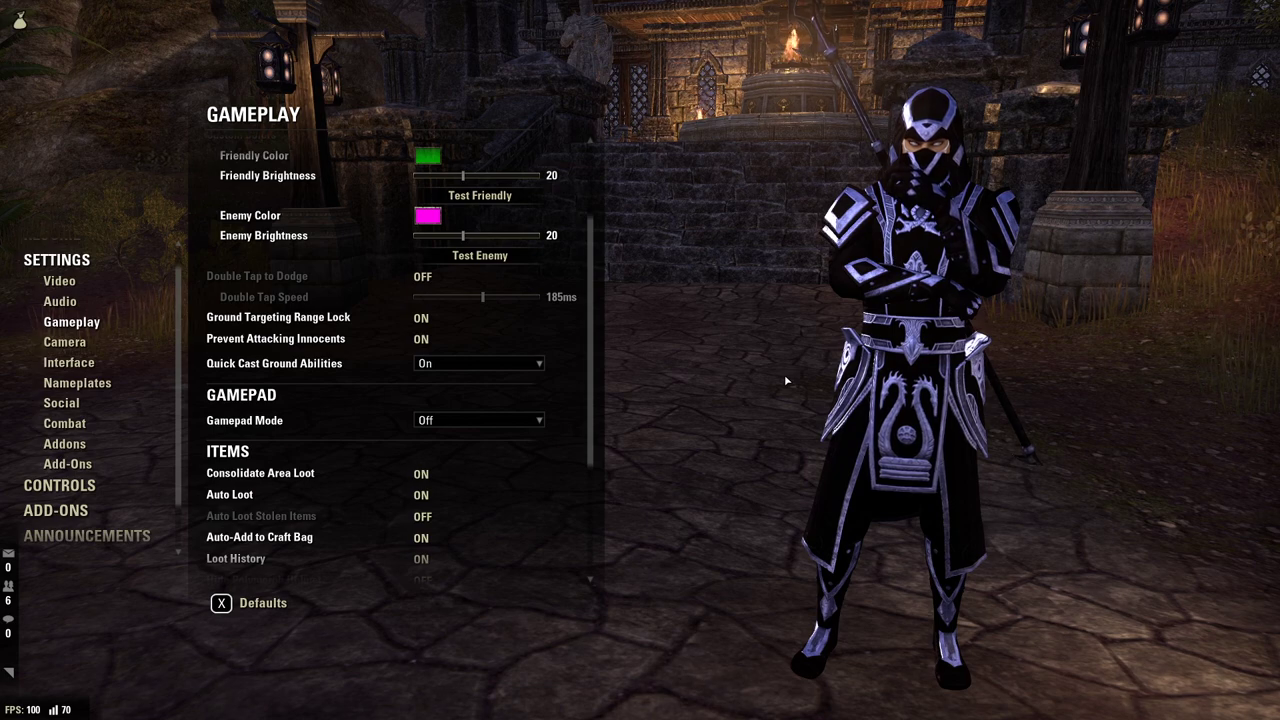
scroll(380, 335, down, 3)
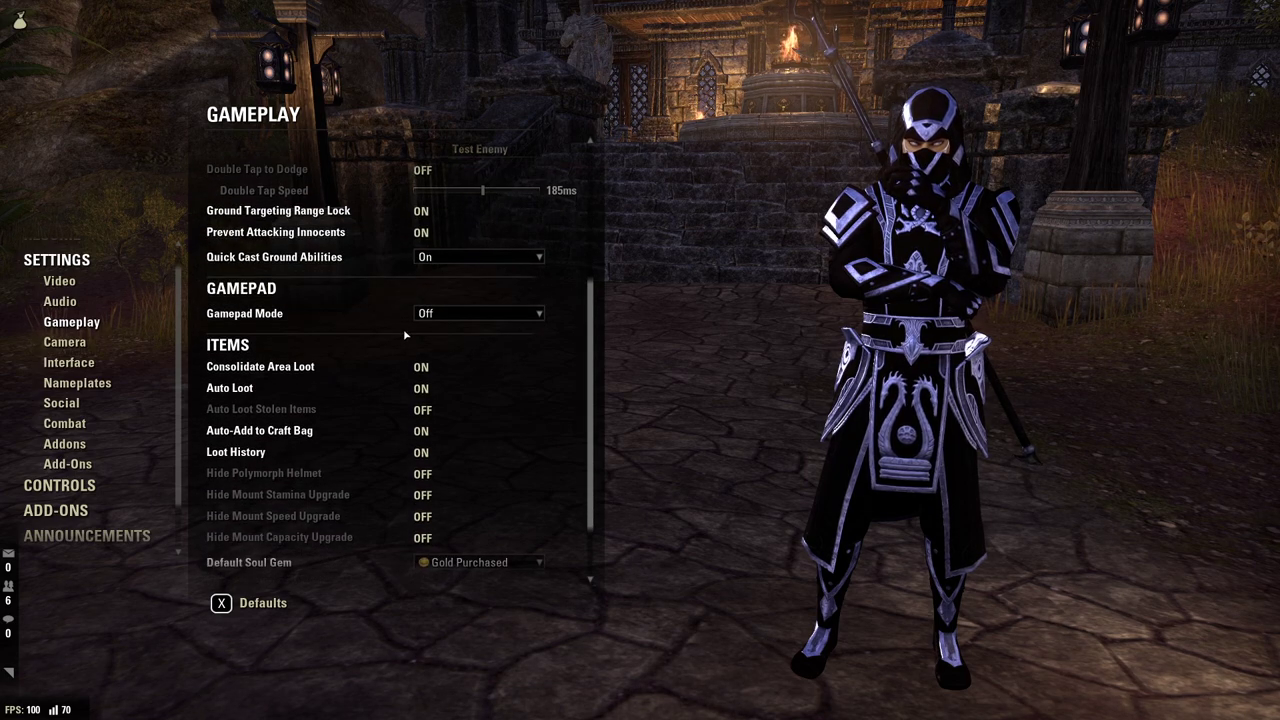
scroll(405, 335, down, 2)
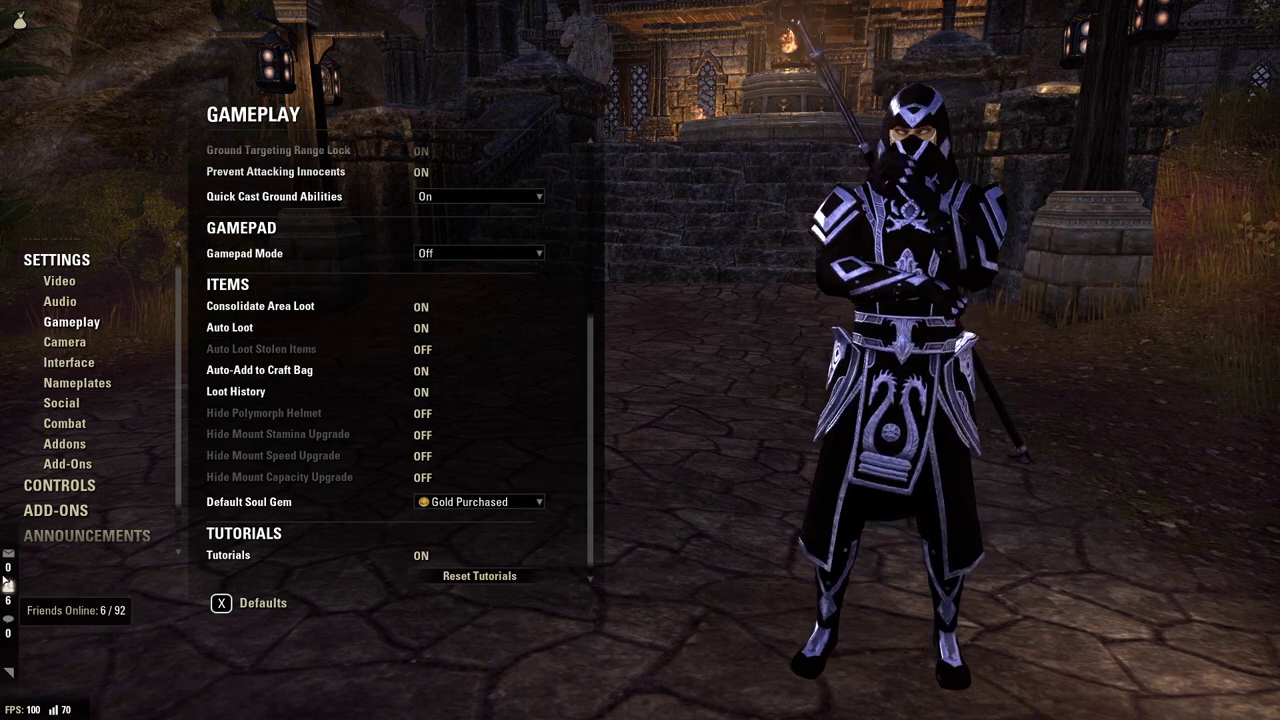
Look through the Camera settings and scroll the Interface settings
click(64, 342)
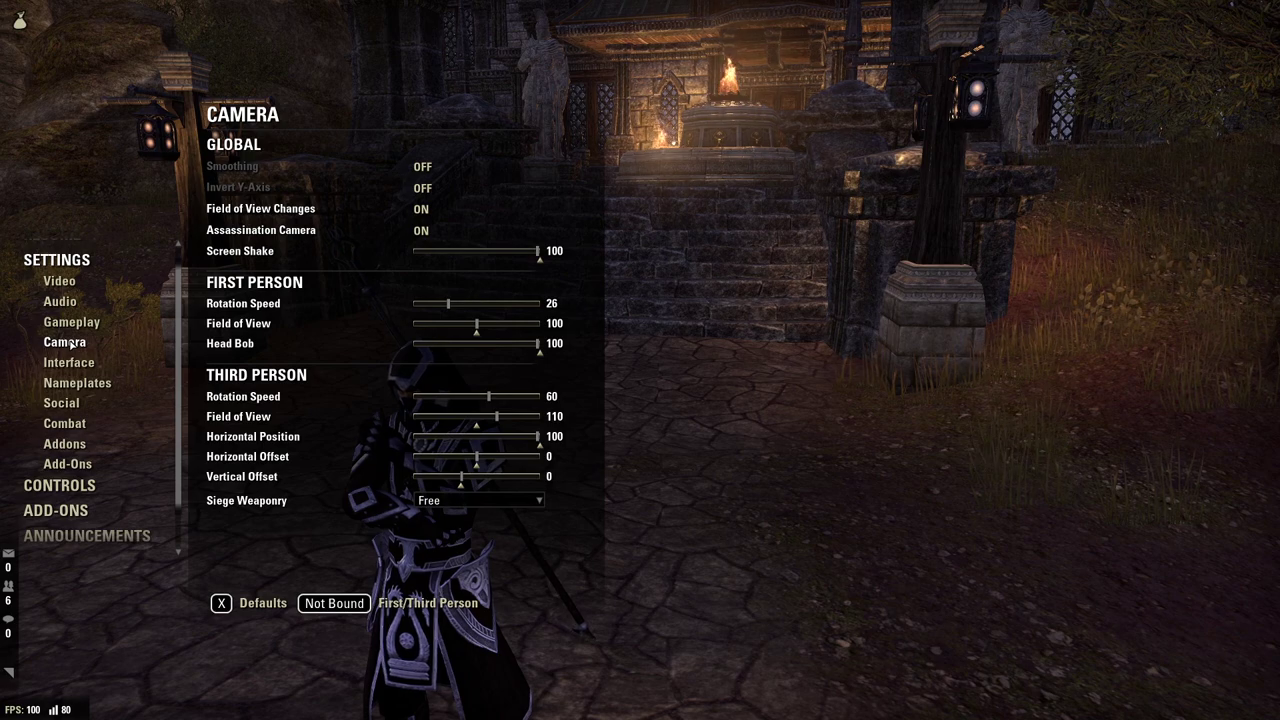
click(68, 363)
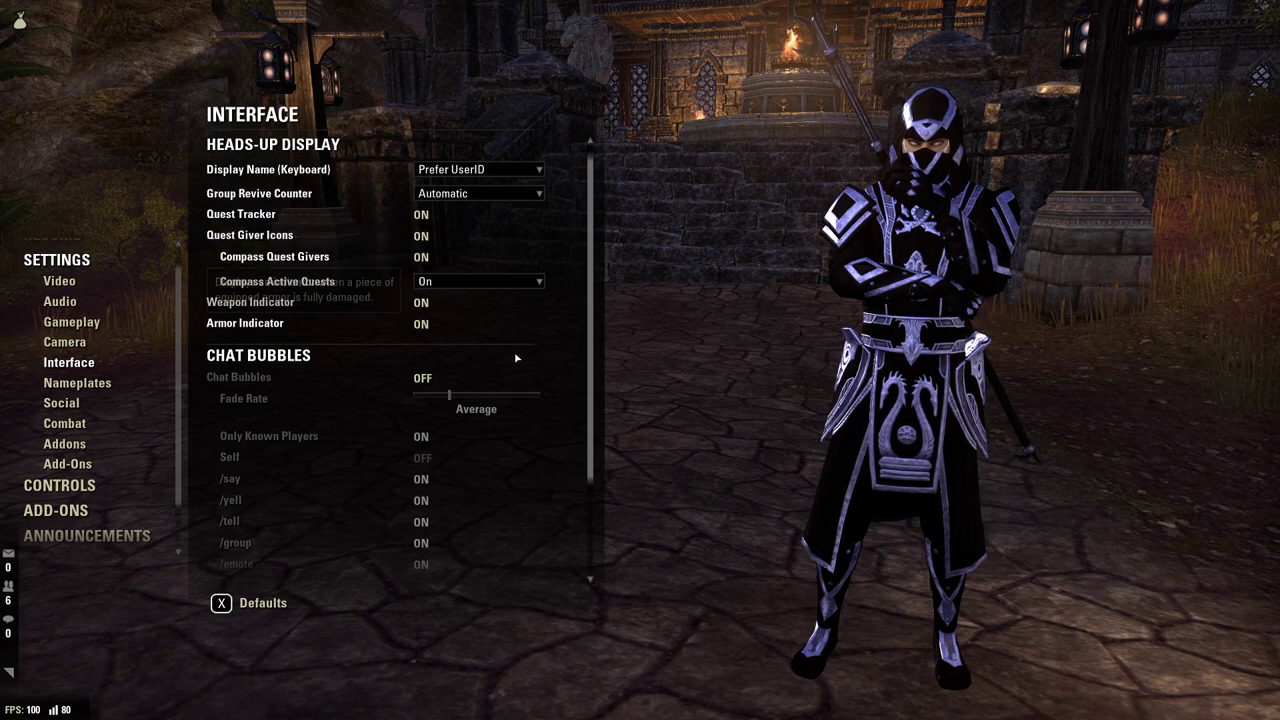
scroll(517, 357, down, 2)
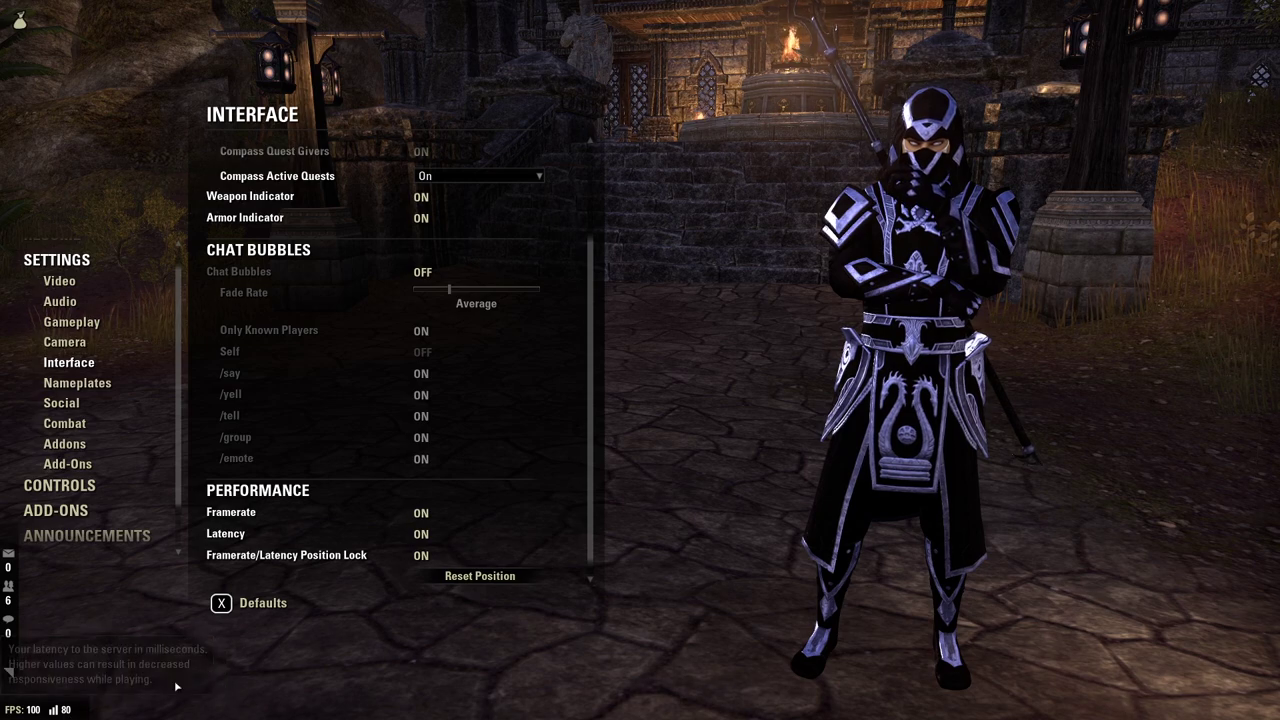
Scroll the Nameplates settings, then show Social chat settings with Text Size 16
click(65, 384)
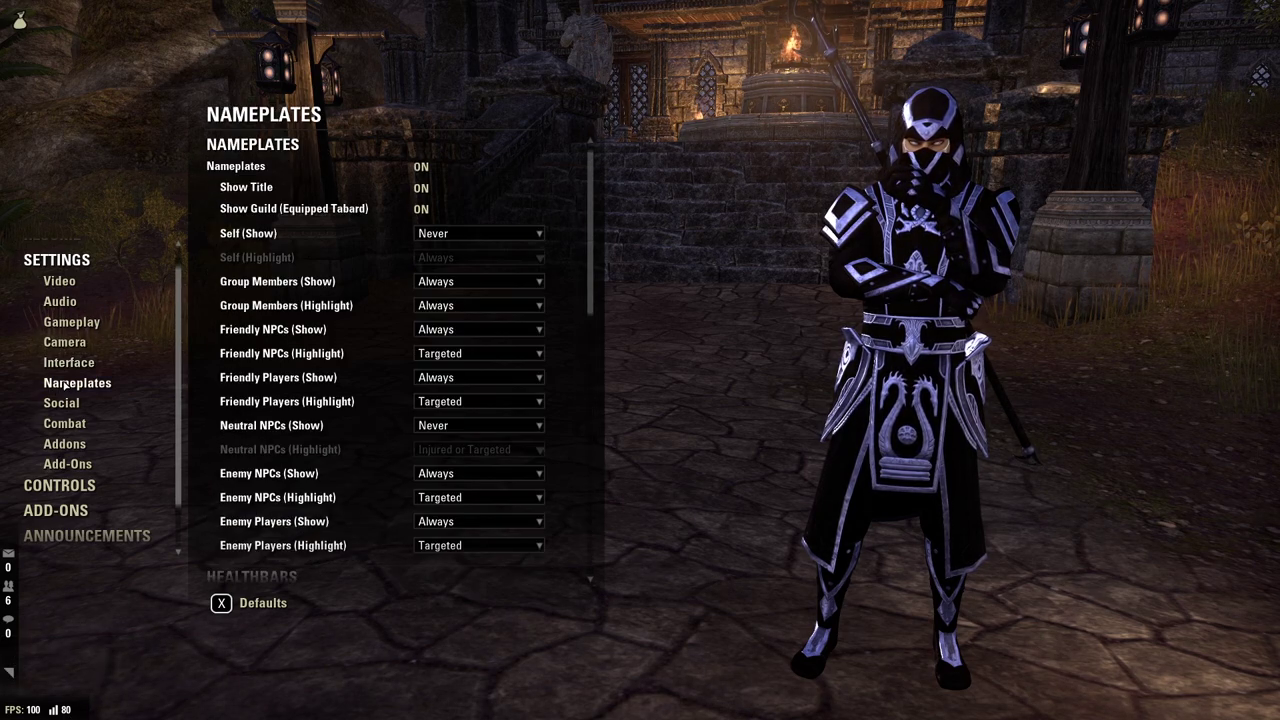
scroll(461, 155, down, 8)
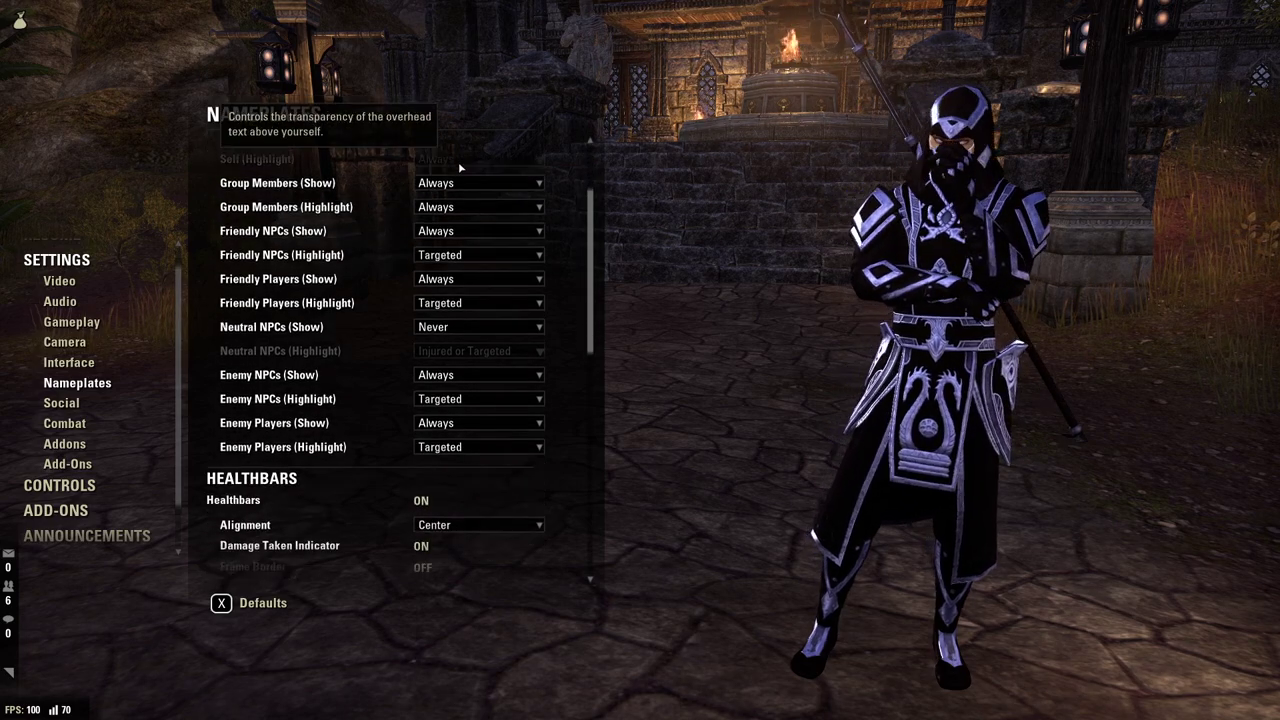
scroll(385, 280, down, 5)
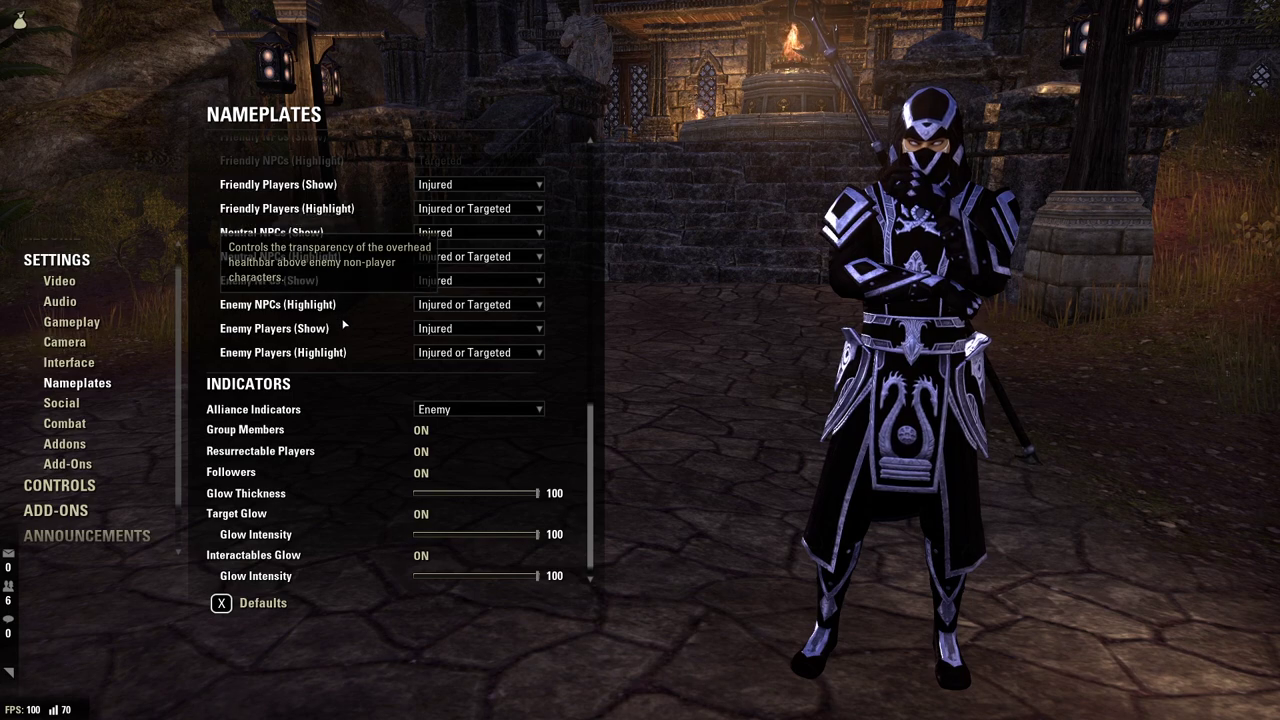
click(61, 403)
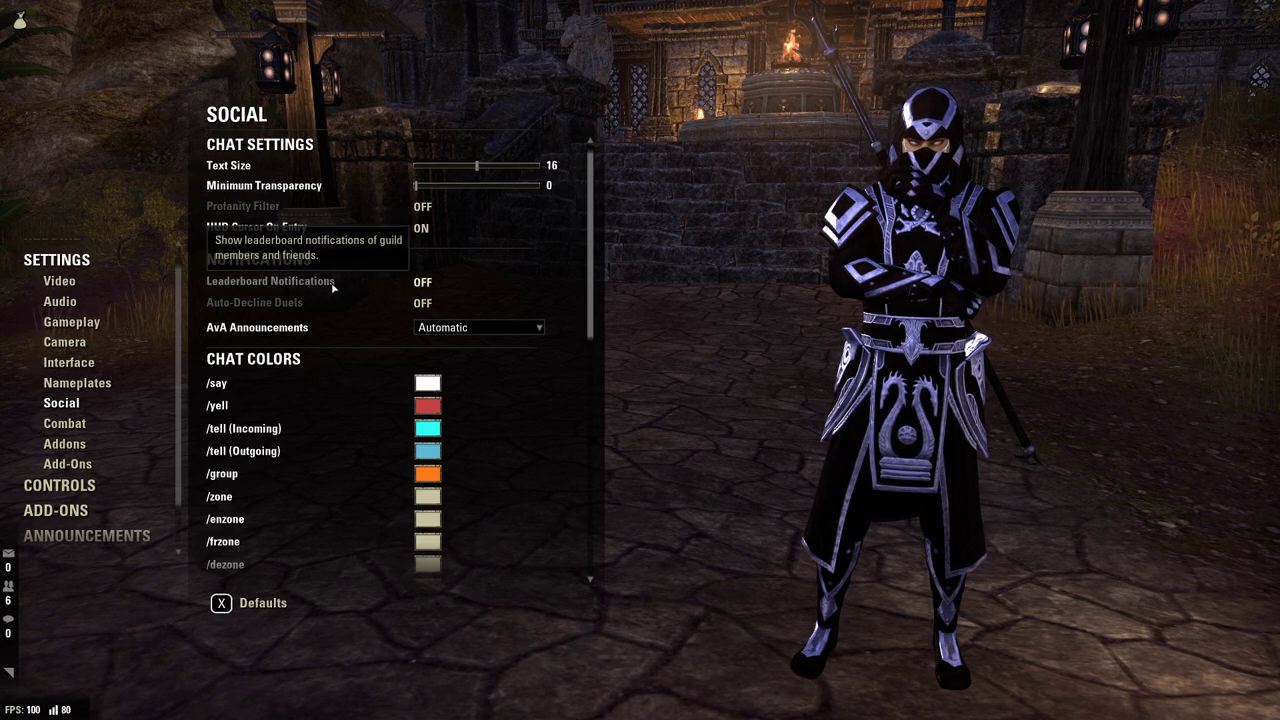
Scroll the Combat settings from Combat Text down to Buffs & Debuffs (Always Show)
click(66, 424)
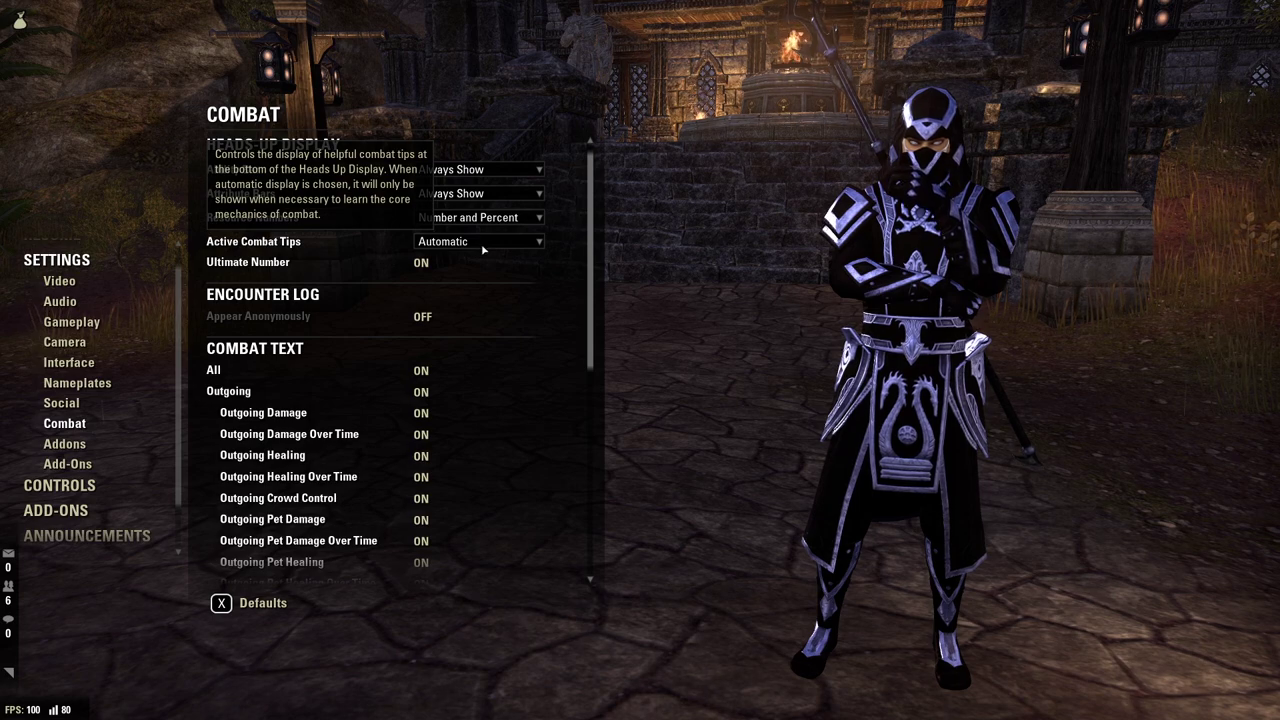
scroll(424, 268, down, 5)
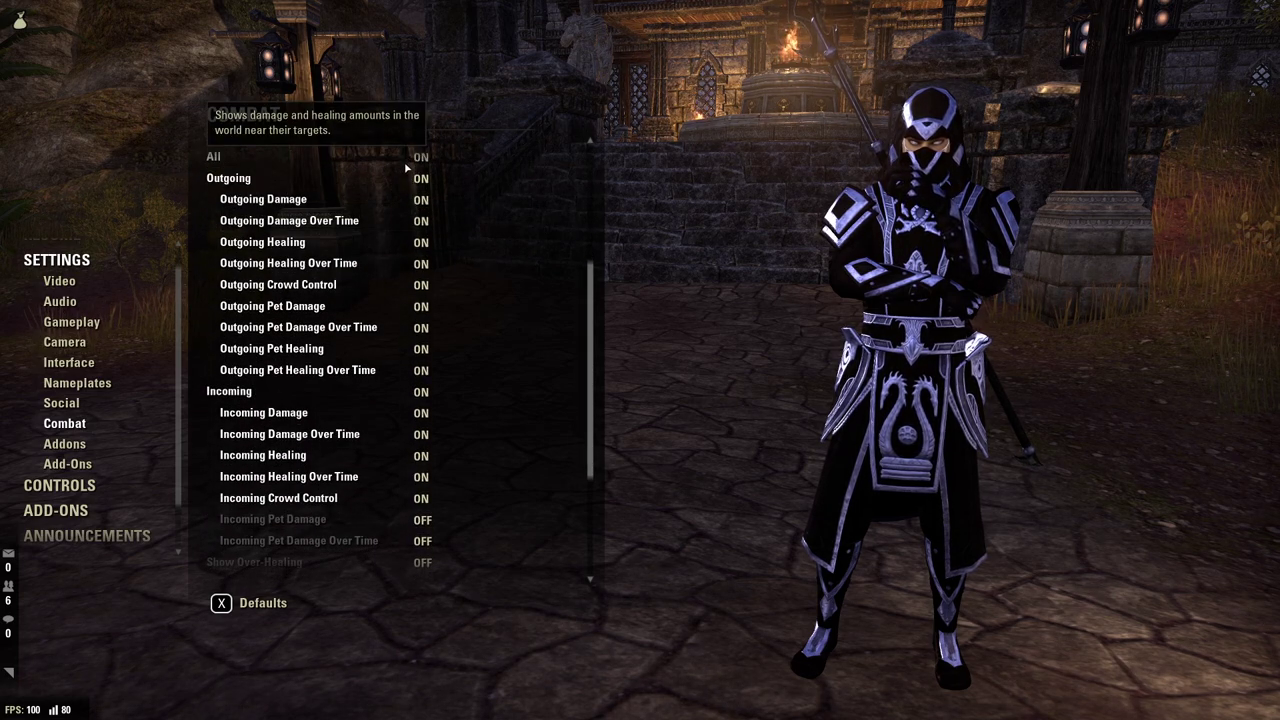
scroll(402, 170, up, 1)
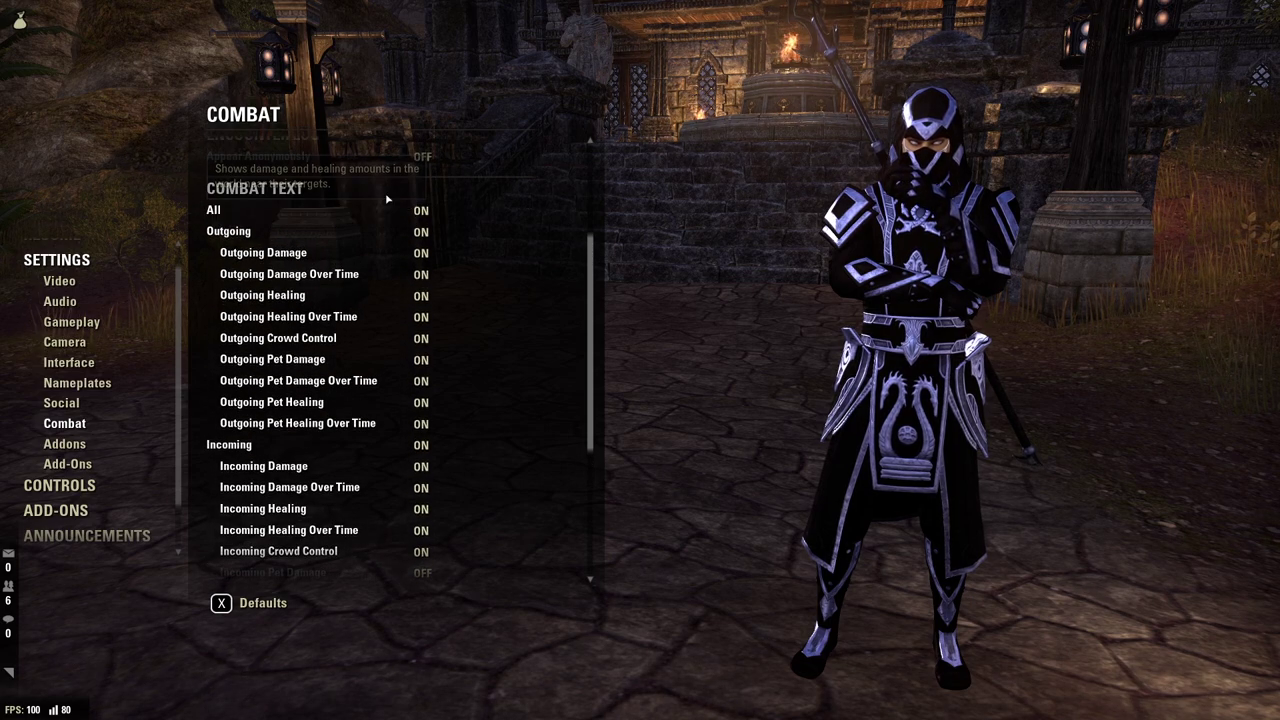
scroll(422, 321, down, 5)
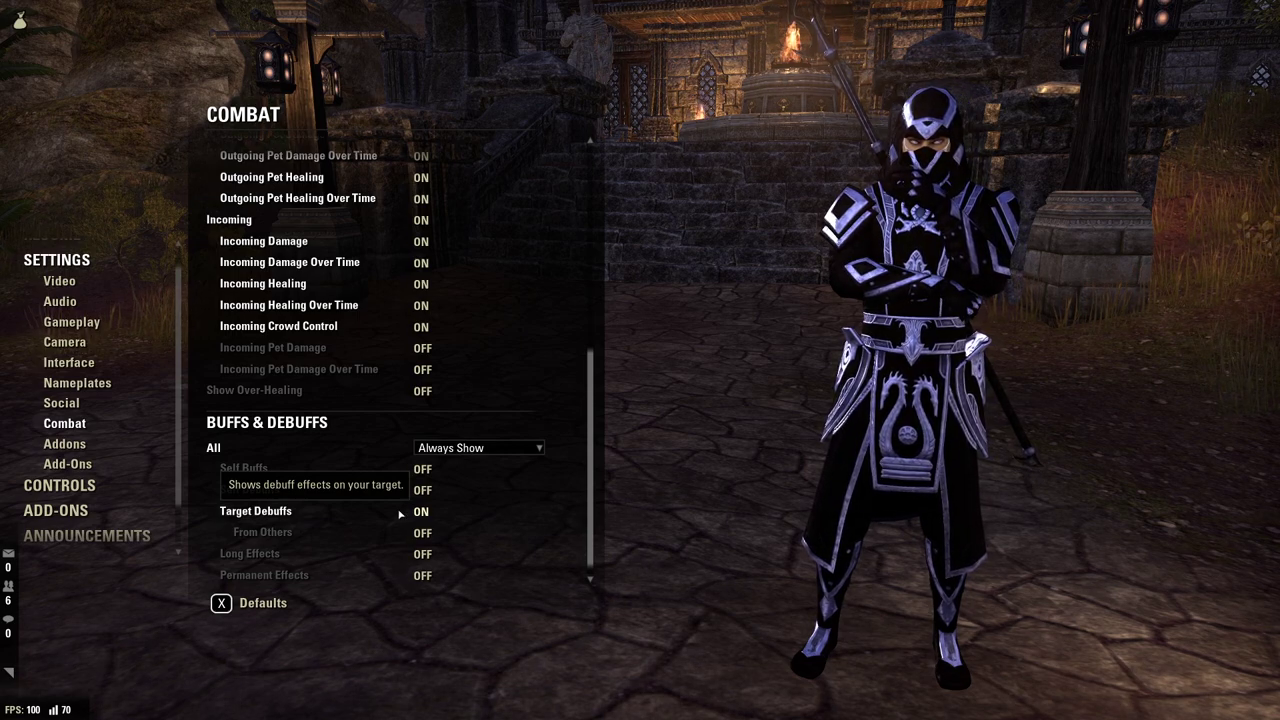
Open ActionDurationReminder's settings and expand CORE and BAR, showing Shift Bar and BOLD_FONT size 18 labels
click(64, 443)
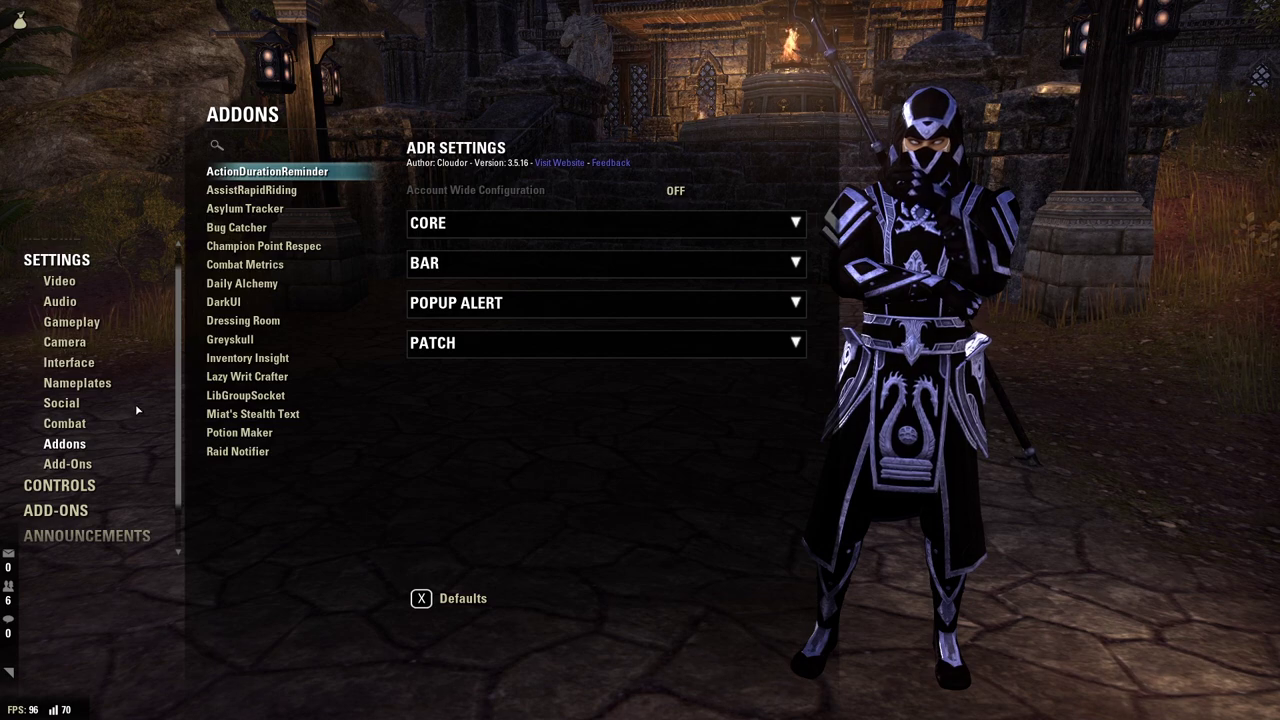
click(488, 228)
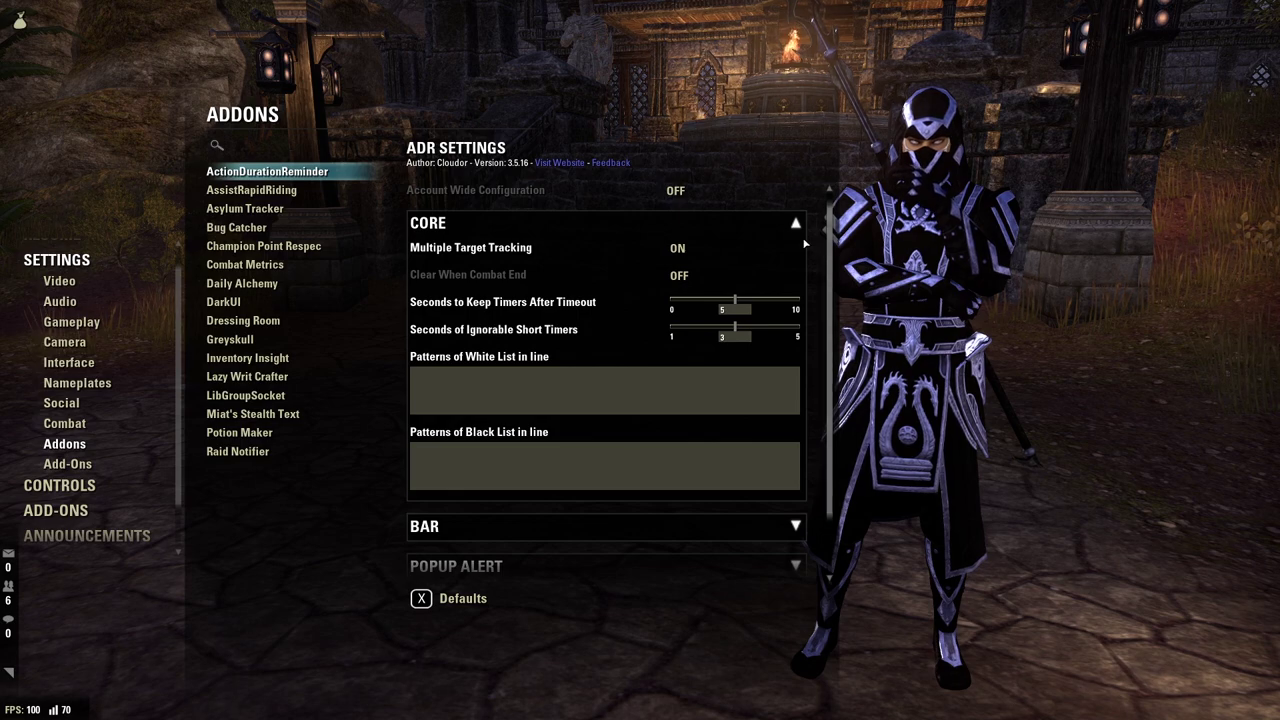
scroll(731, 257, down, 1)
click(536, 466)
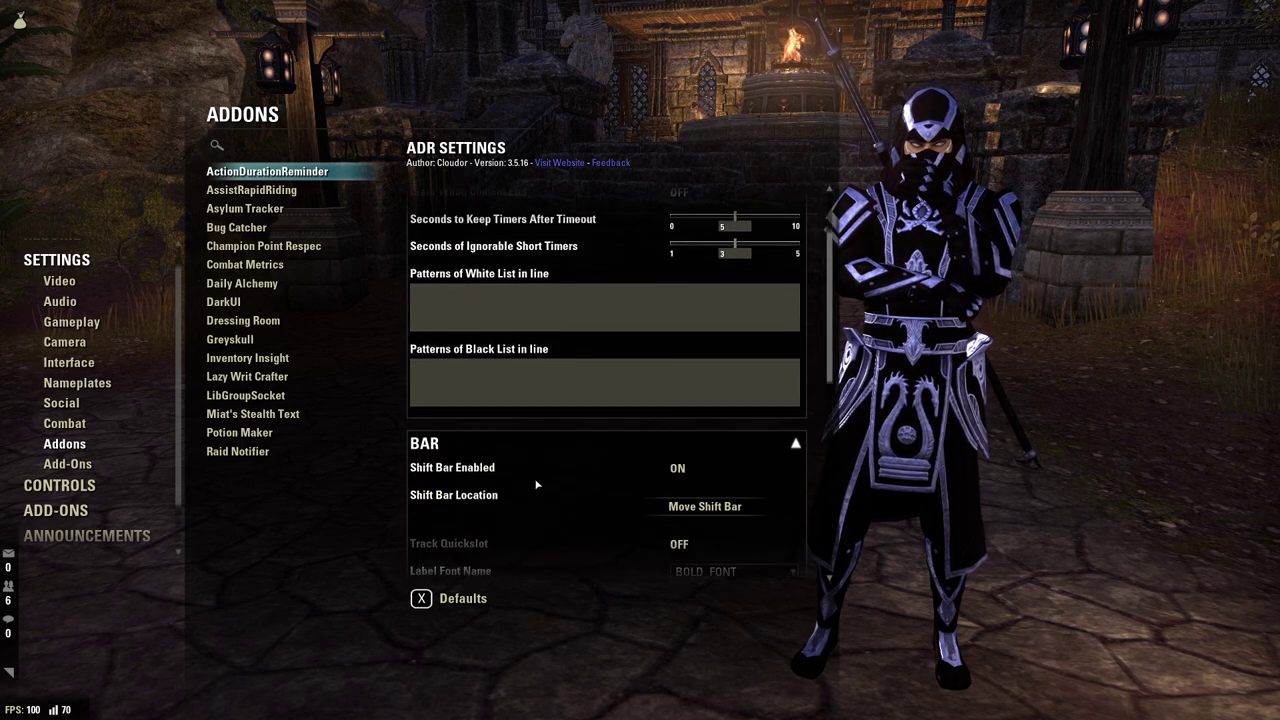
scroll(536, 485, down, 3)
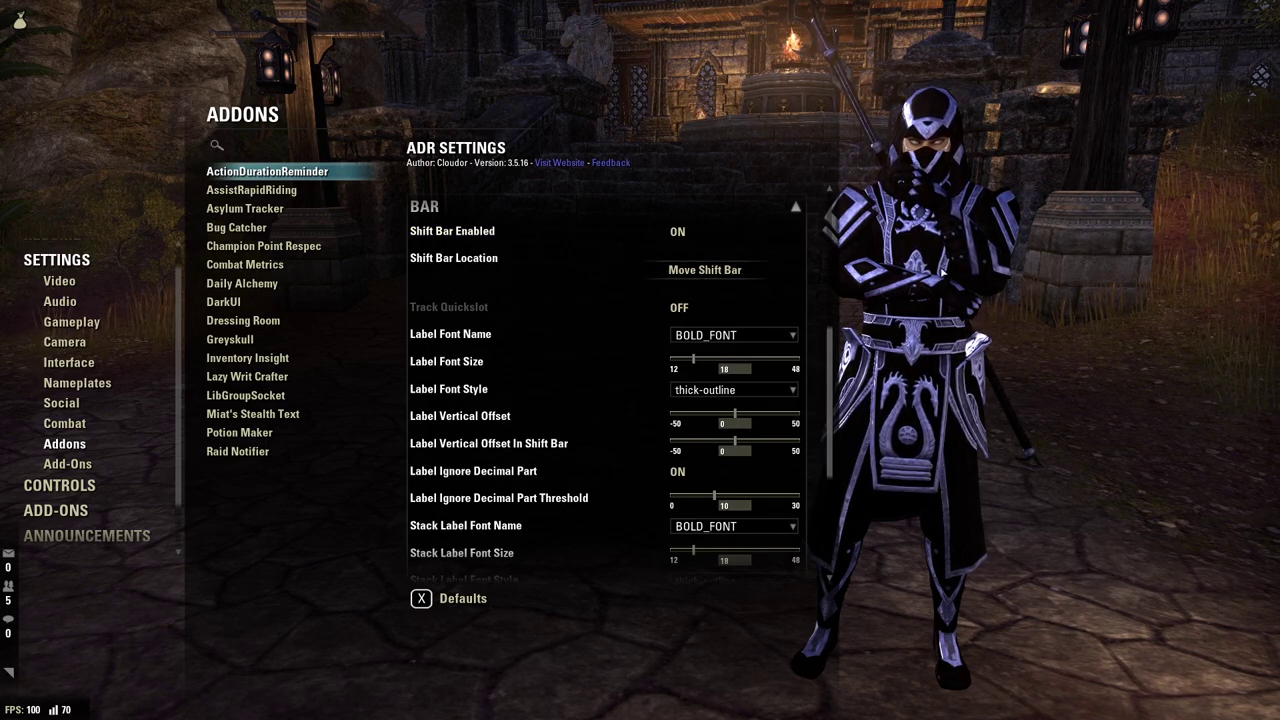
Leave settings, cast a skill while moving forward, swap weapon bars, then bring up the game menu
key(Escape)
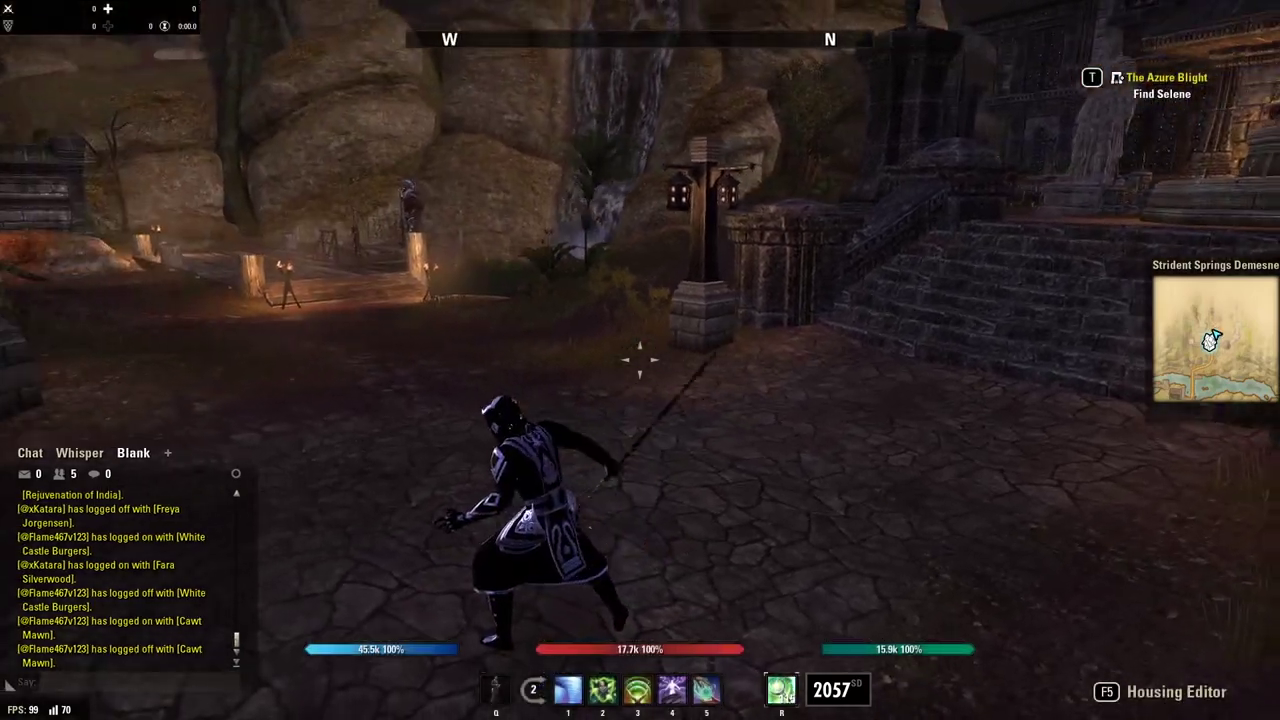
key(w)
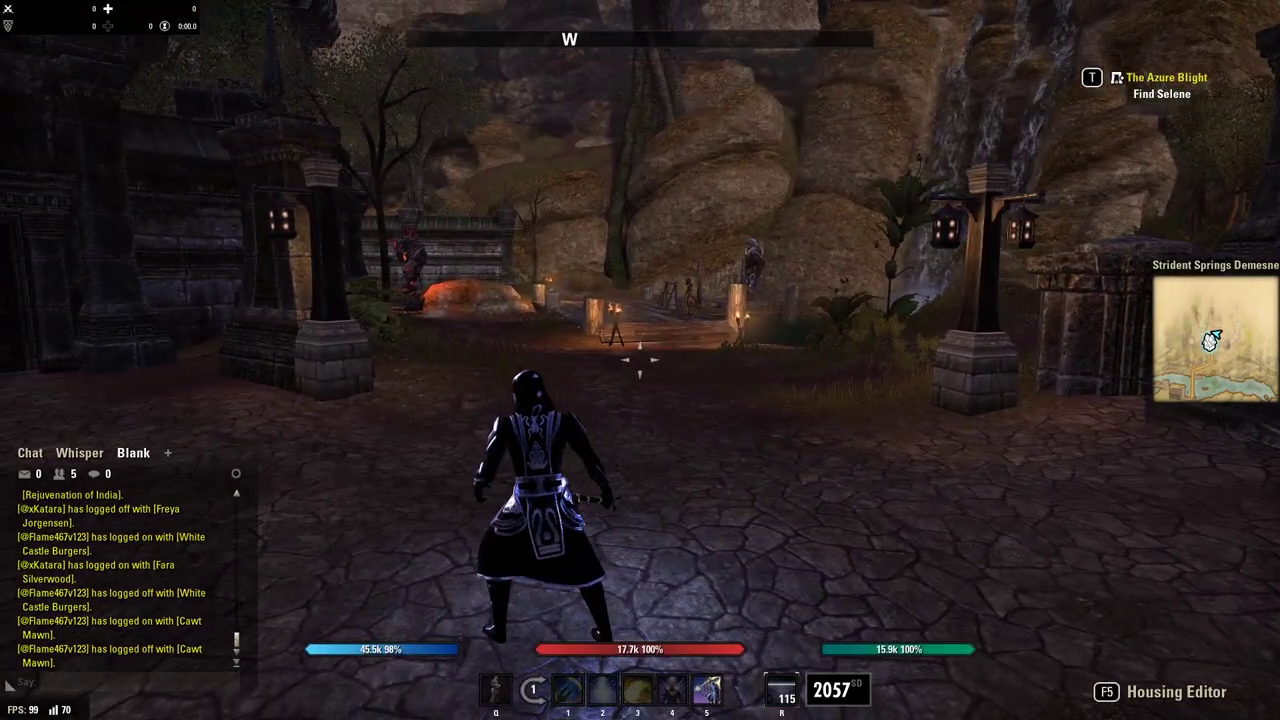
key(4)
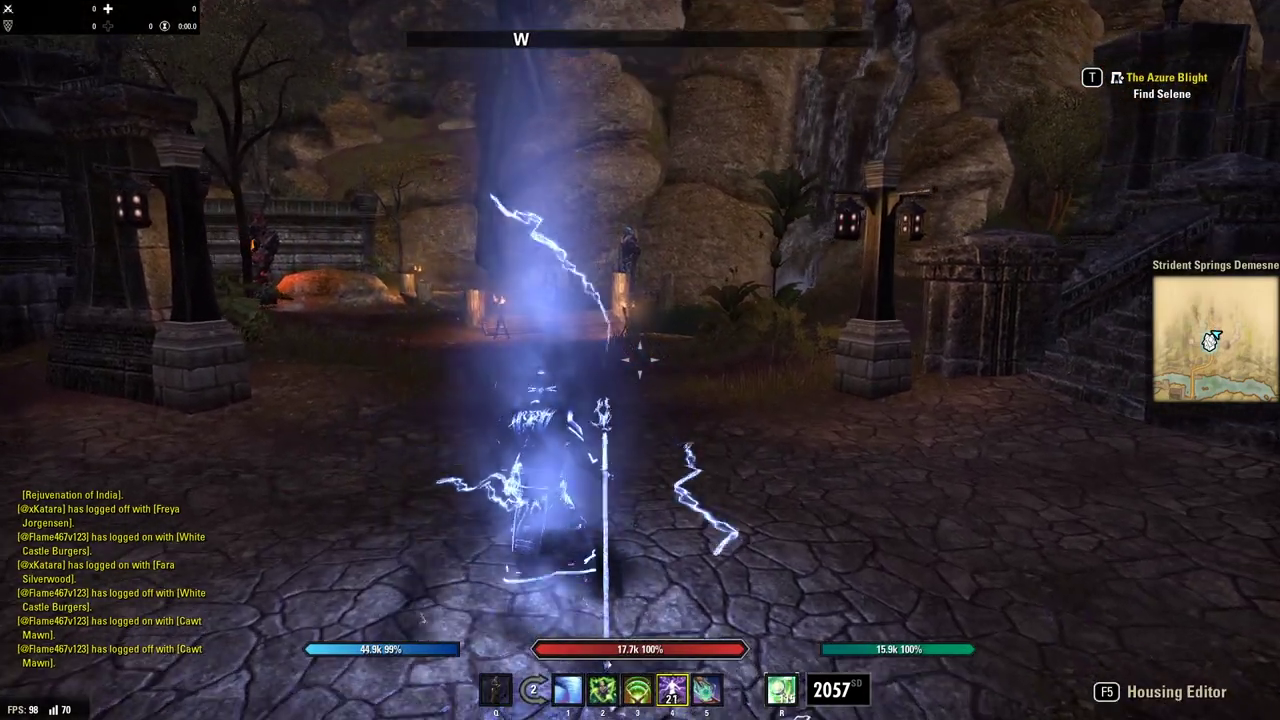
key(grave)
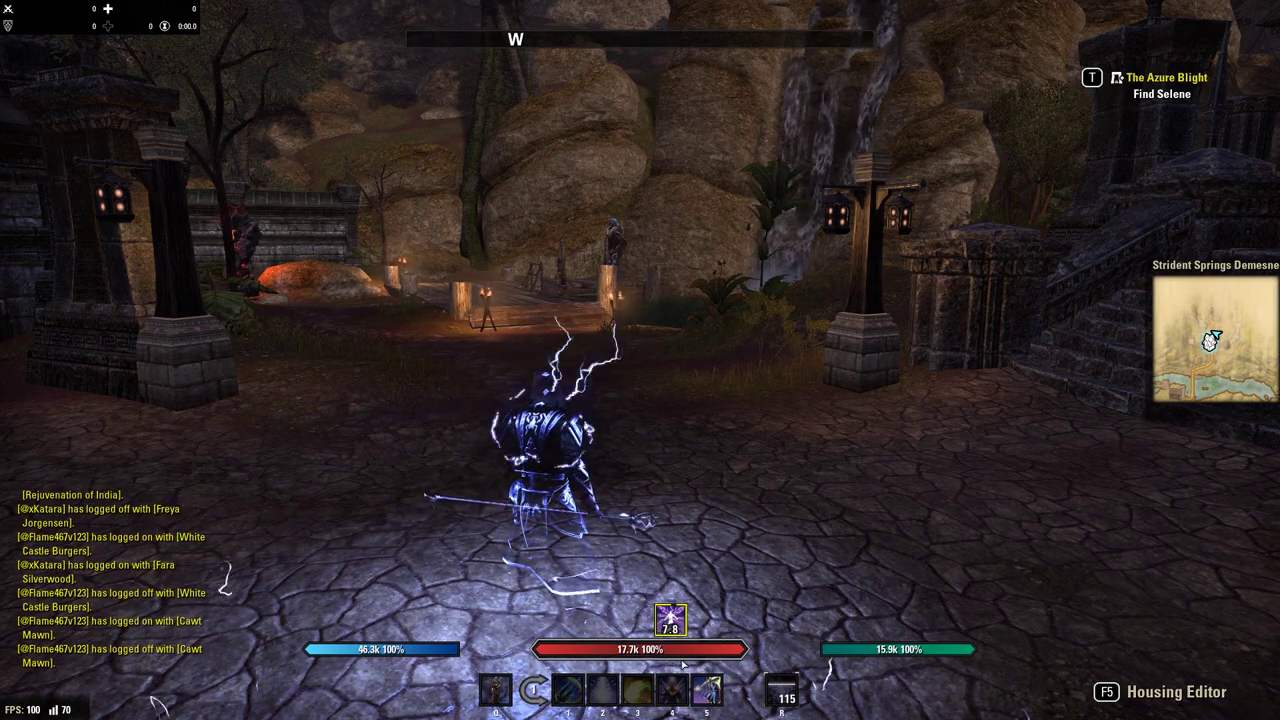
key(Escape)
Go to the Addons settings page and scroll through the installed add-on list
click(56, 323)
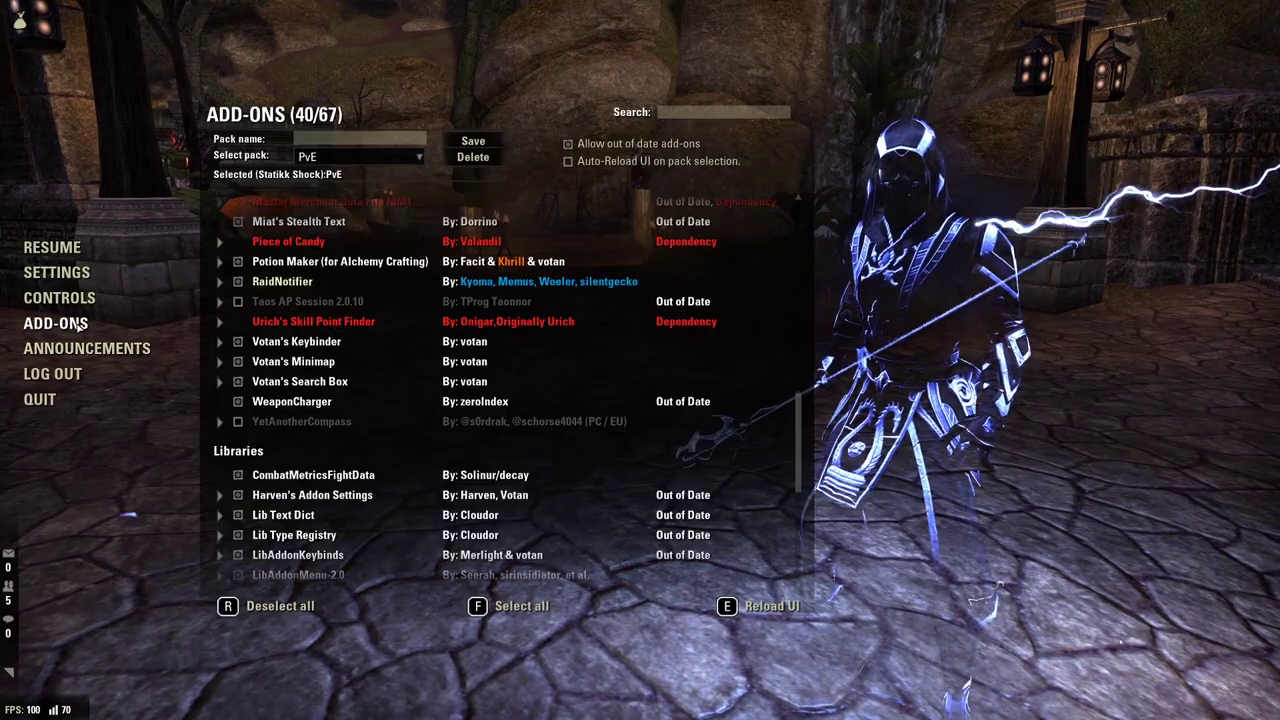
click(56, 272)
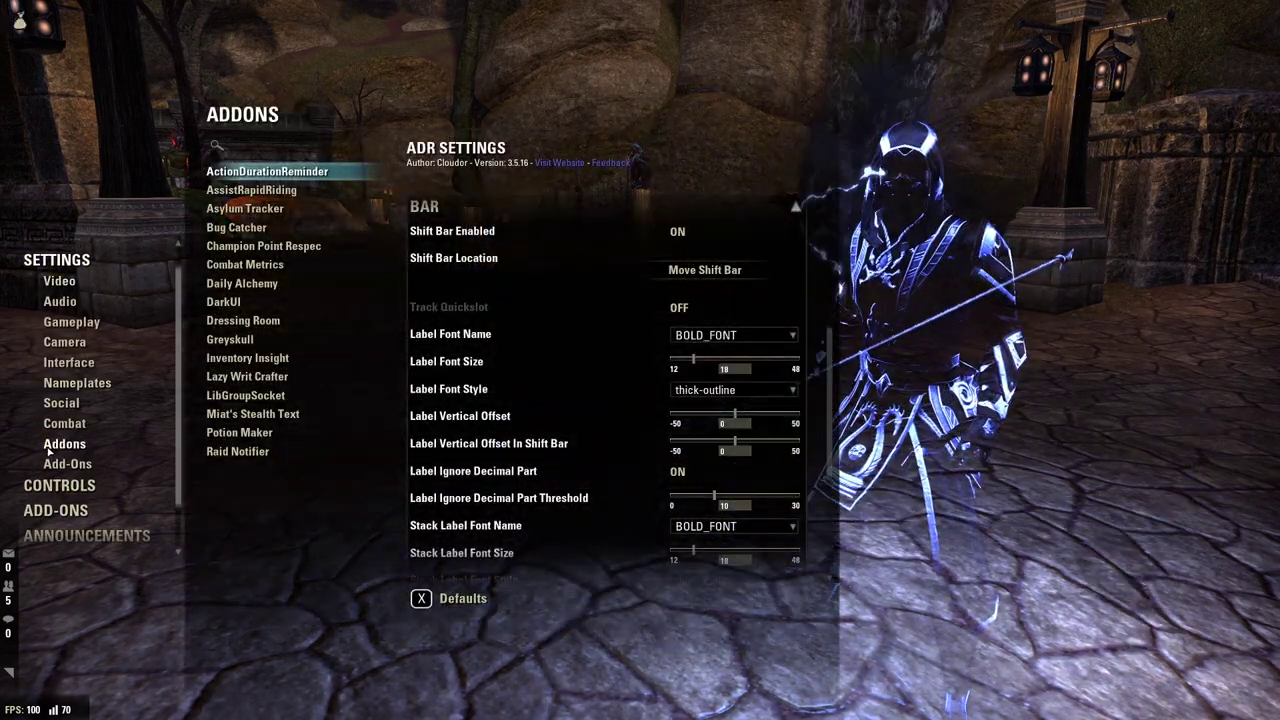
click(64, 443)
scroll(480, 424, down, 1)
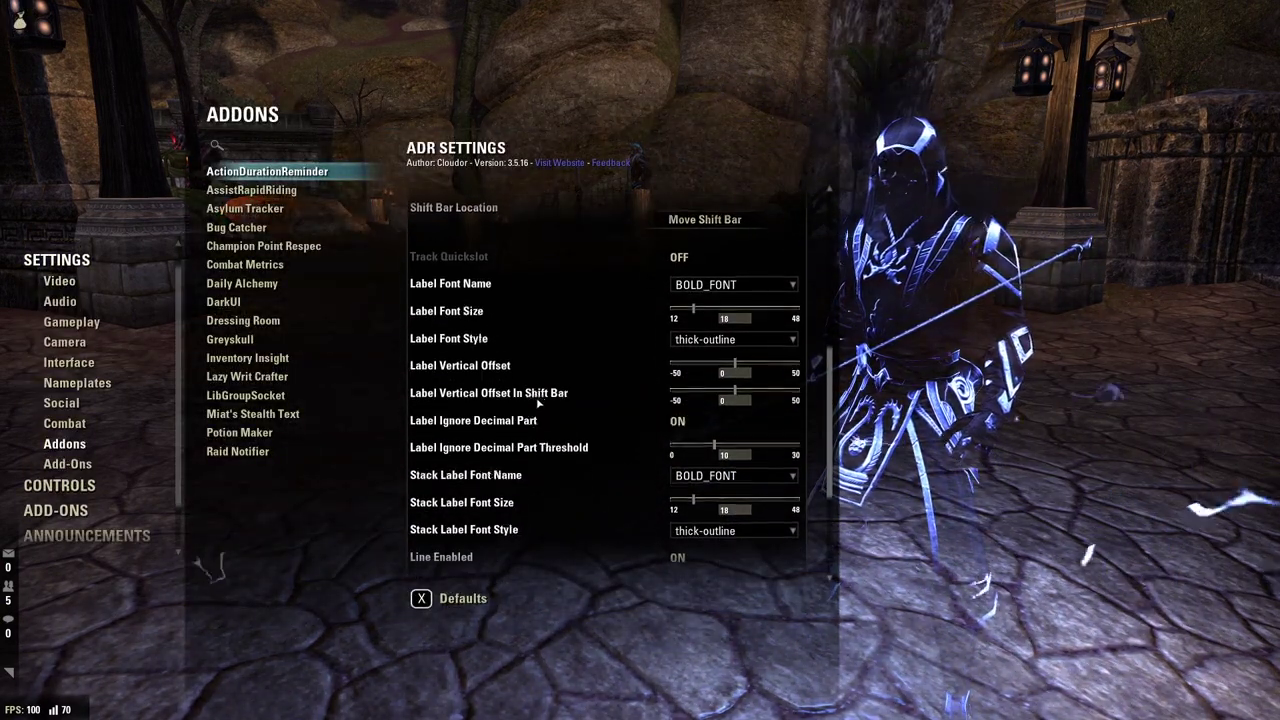
scroll(547, 388, up, 3)
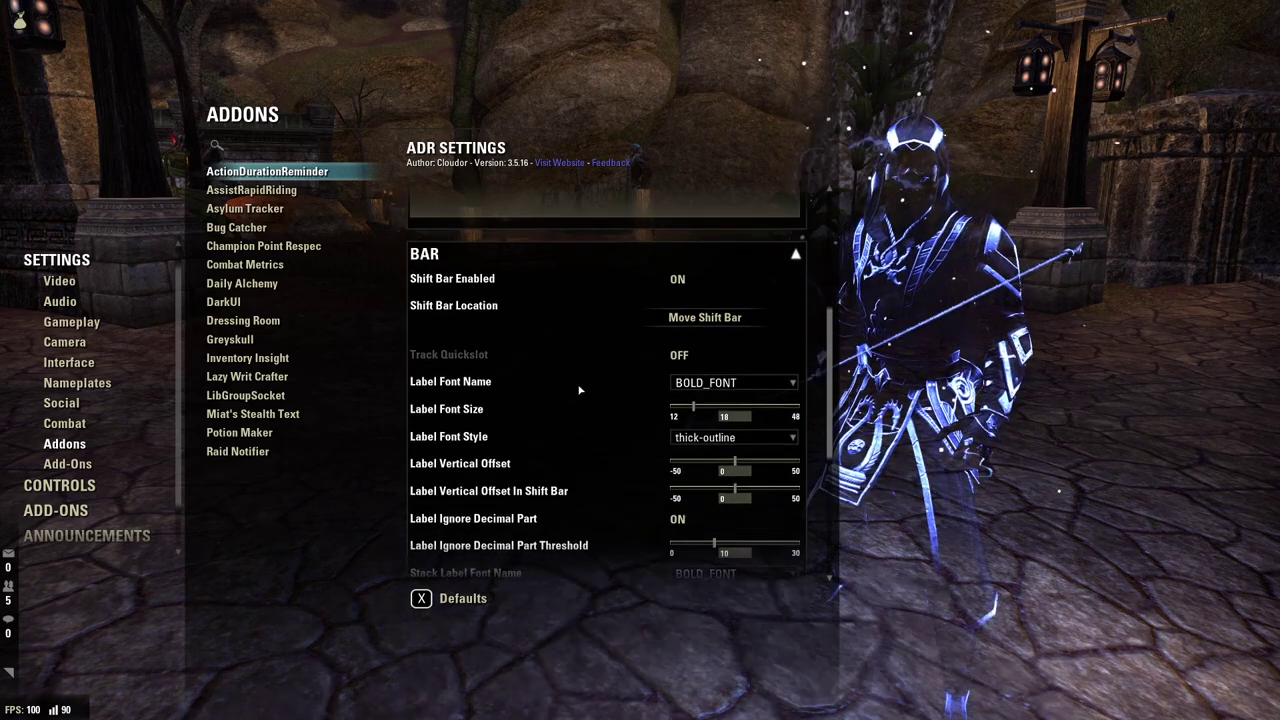
scroll(576, 380, down, 5)
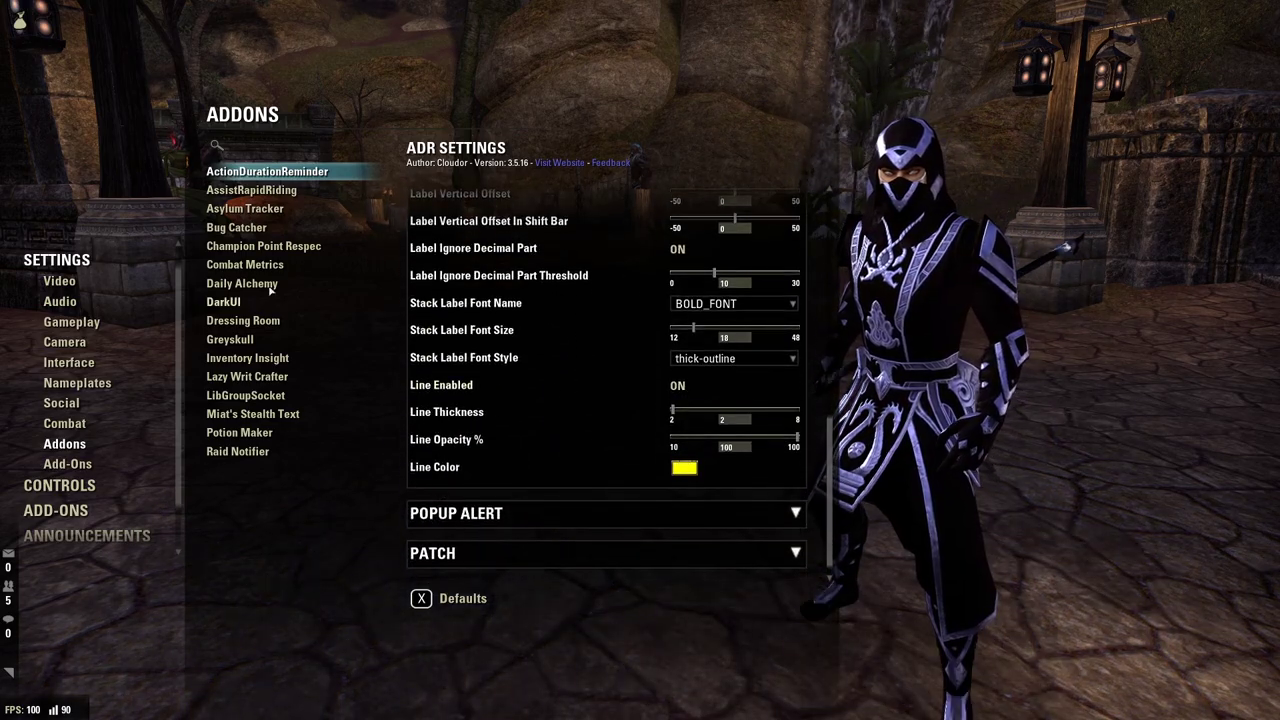
View AssistRapidRiding's settings, then Asylum Tracker's, expanding and collapsing its Notifications options
click(251, 190)
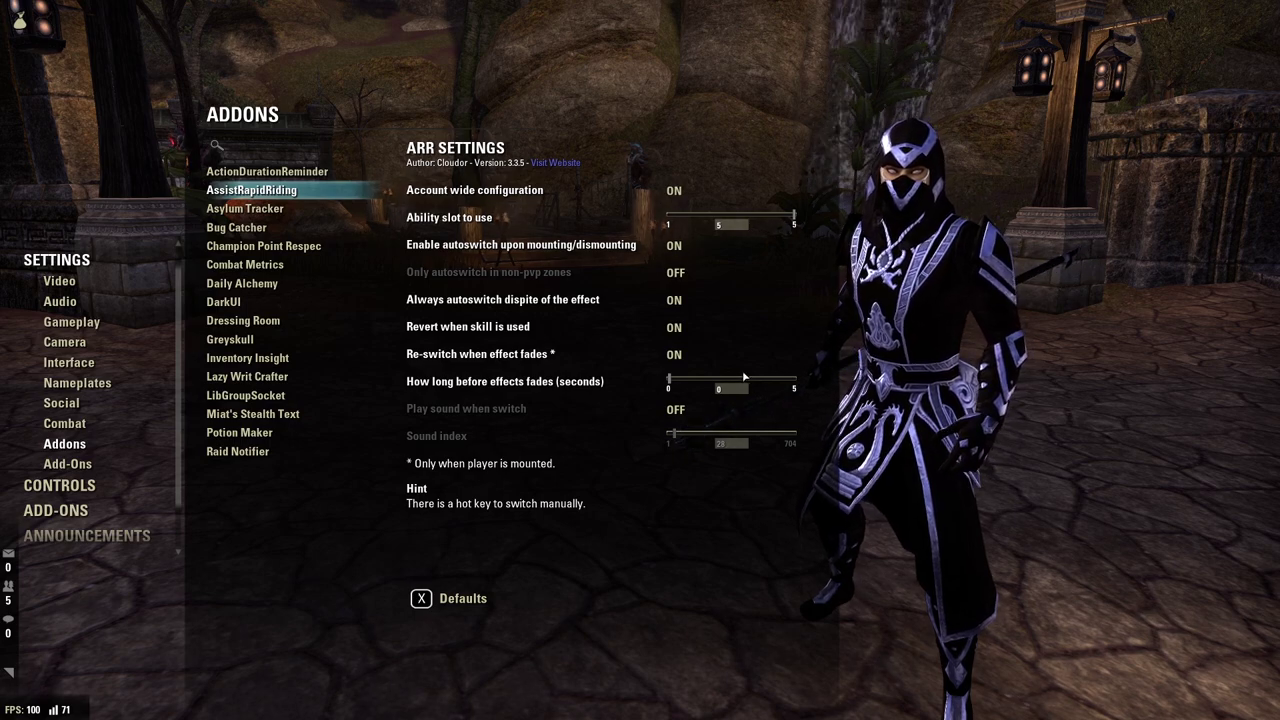
click(260, 210)
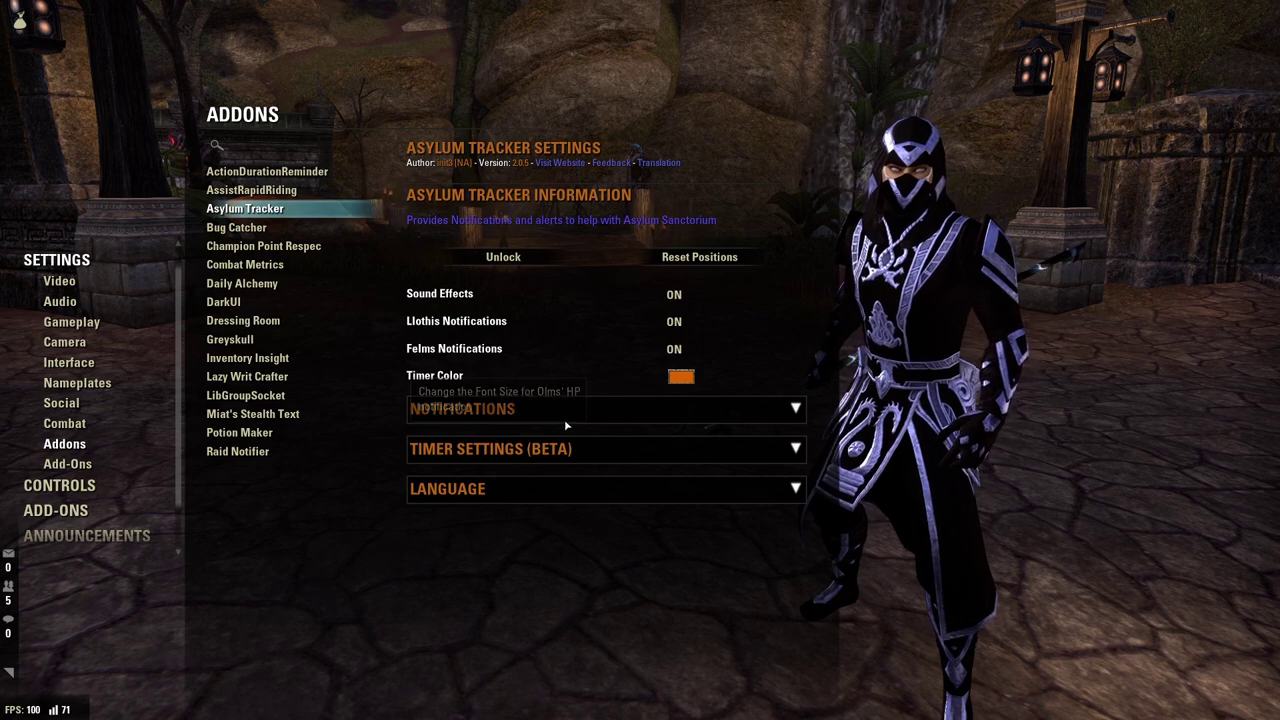
click(511, 414)
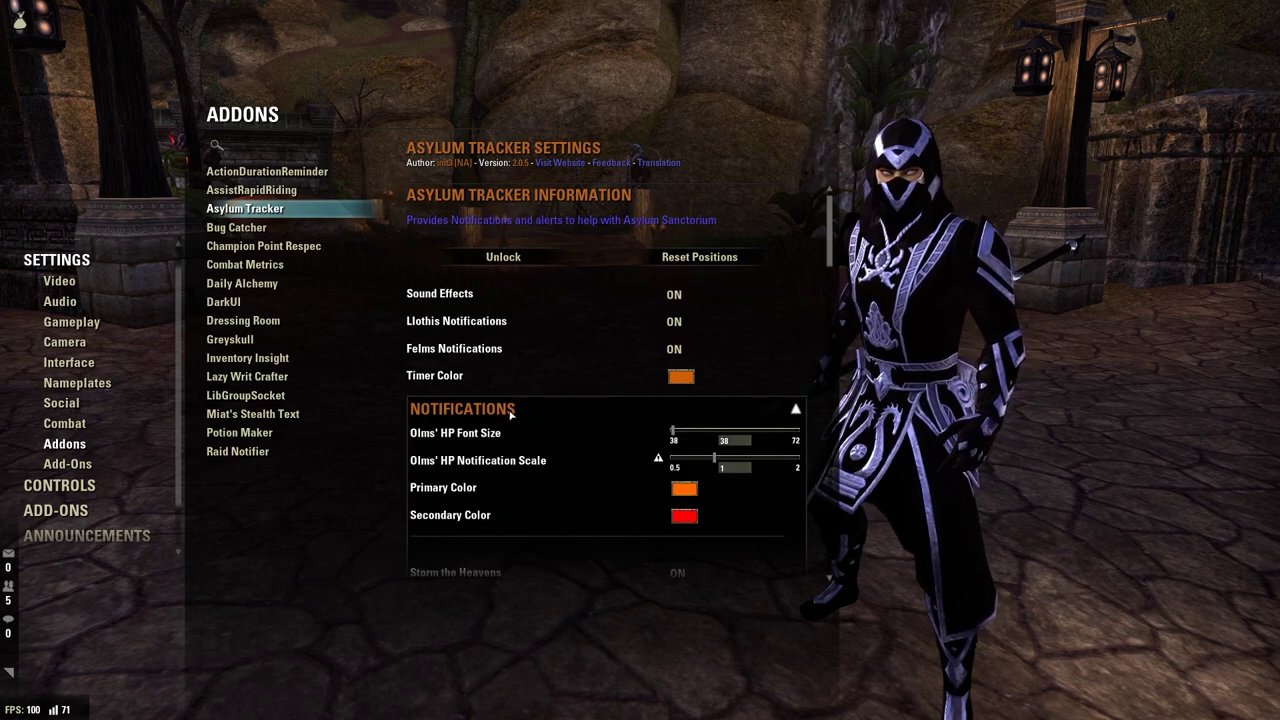
click(510, 413)
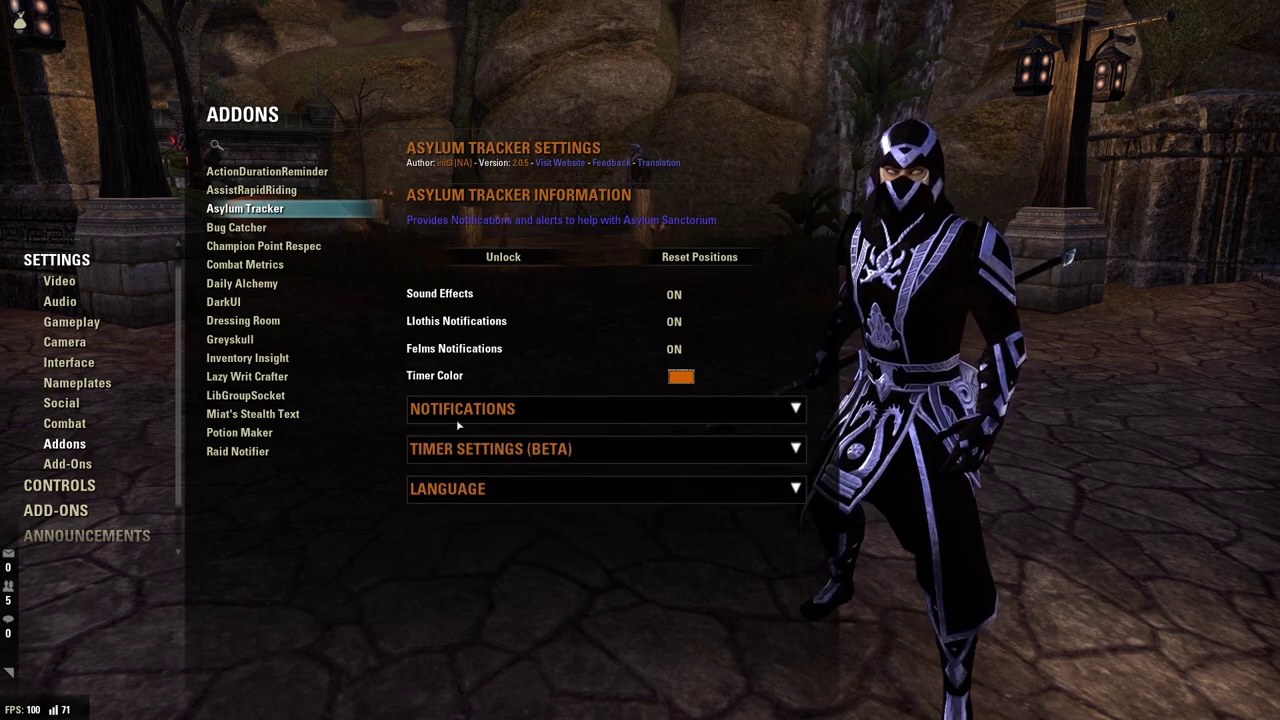
Switch between Bug Catcher and Champion Point Respec, ending on Combat Metrics (Fight History 5, Saved Fight Memory 10)
click(241, 231)
click(239, 250)
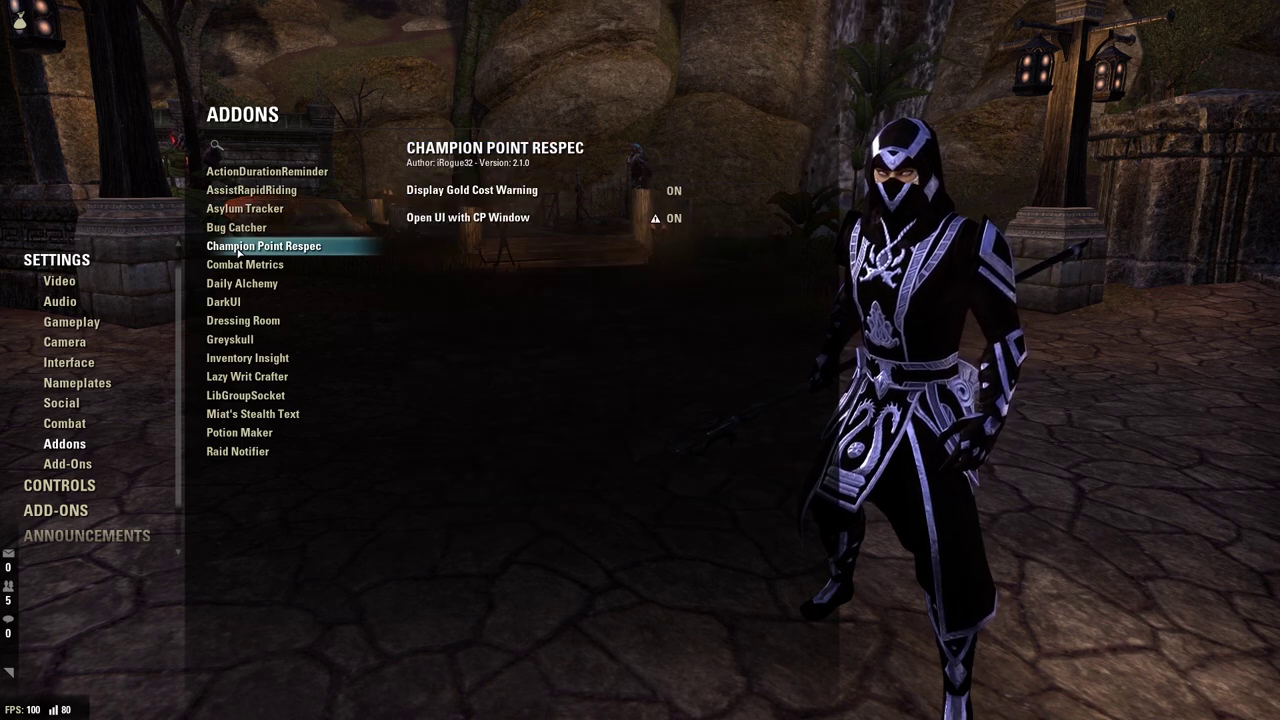
click(230, 230)
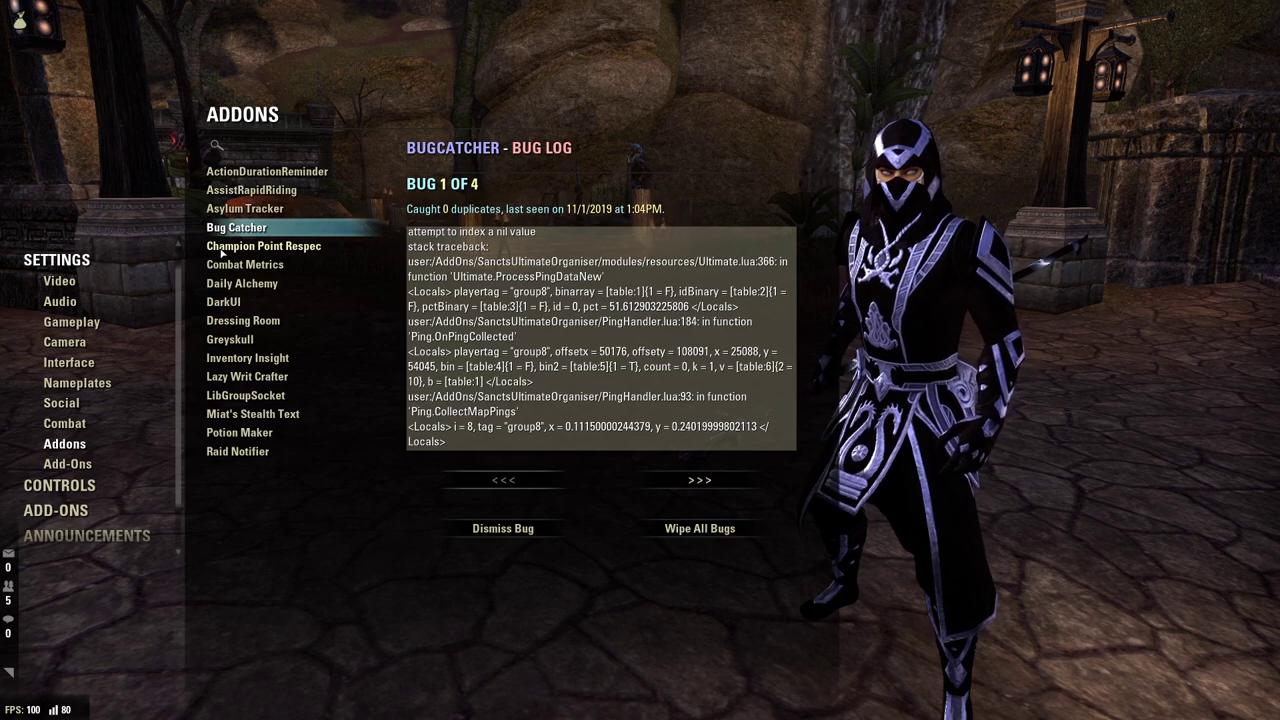
click(223, 249)
click(227, 266)
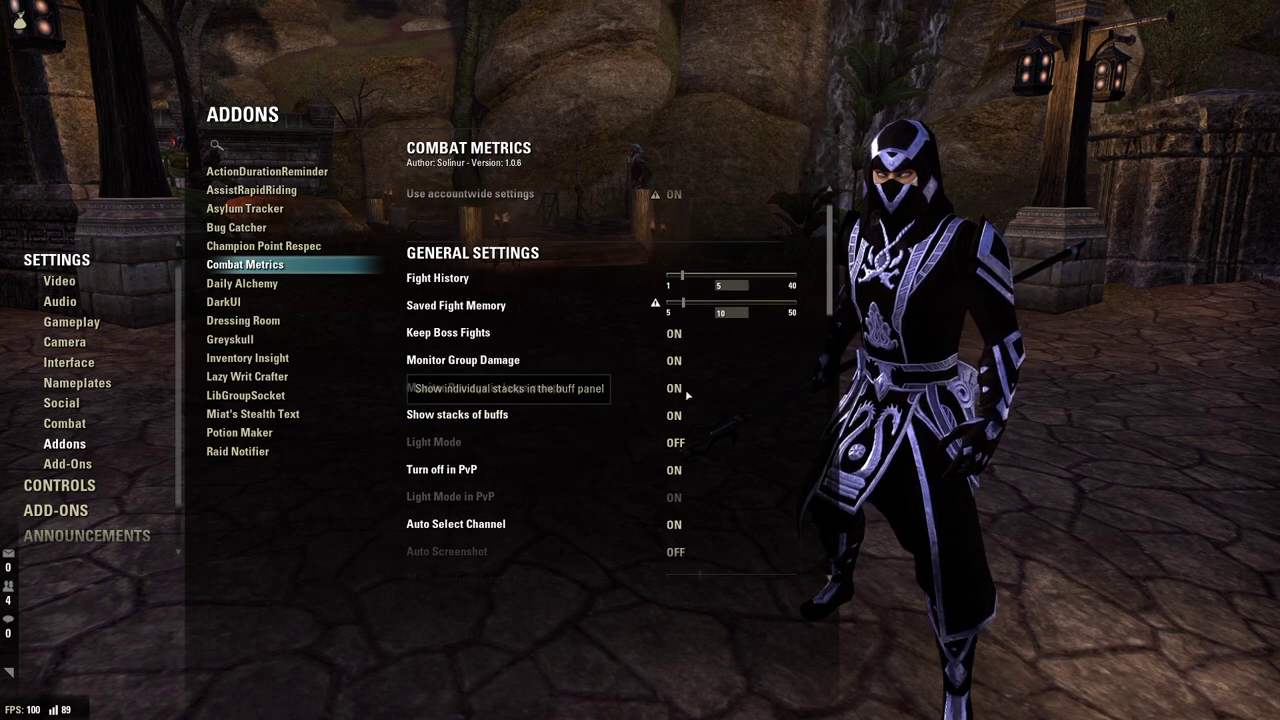
scroll(685, 389, down, 1)
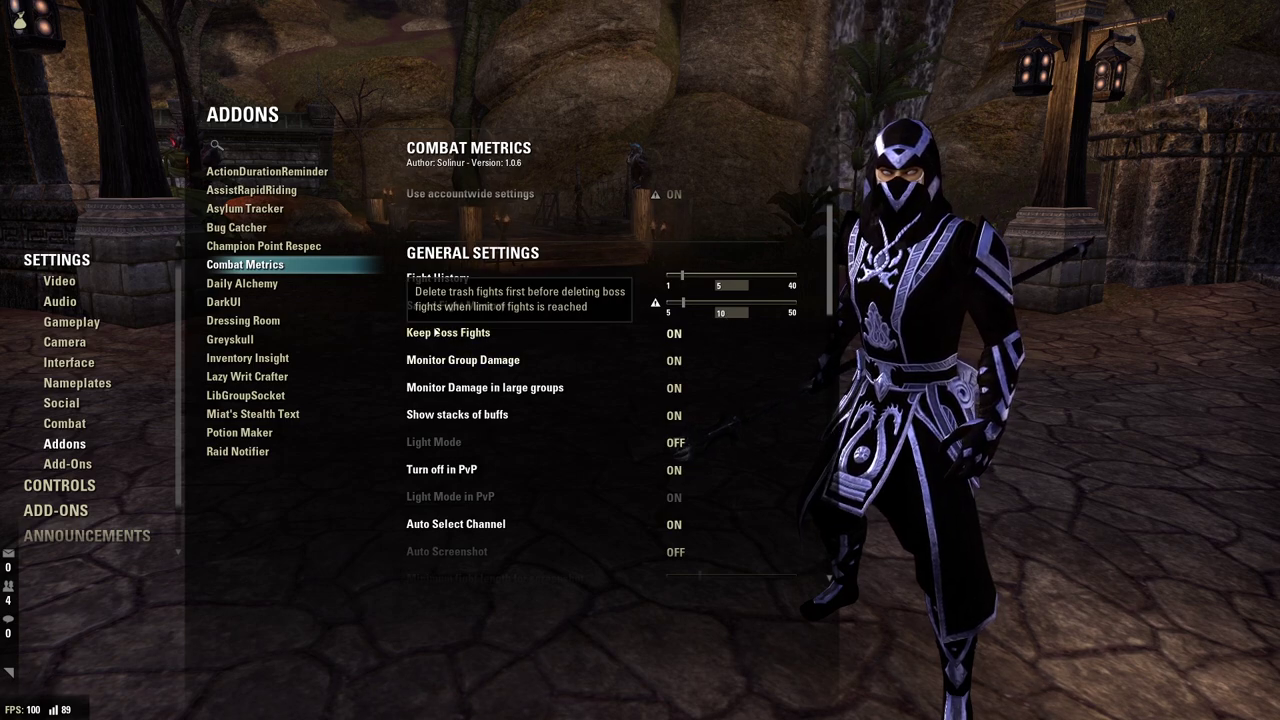
scroll(425, 423, down, 4)
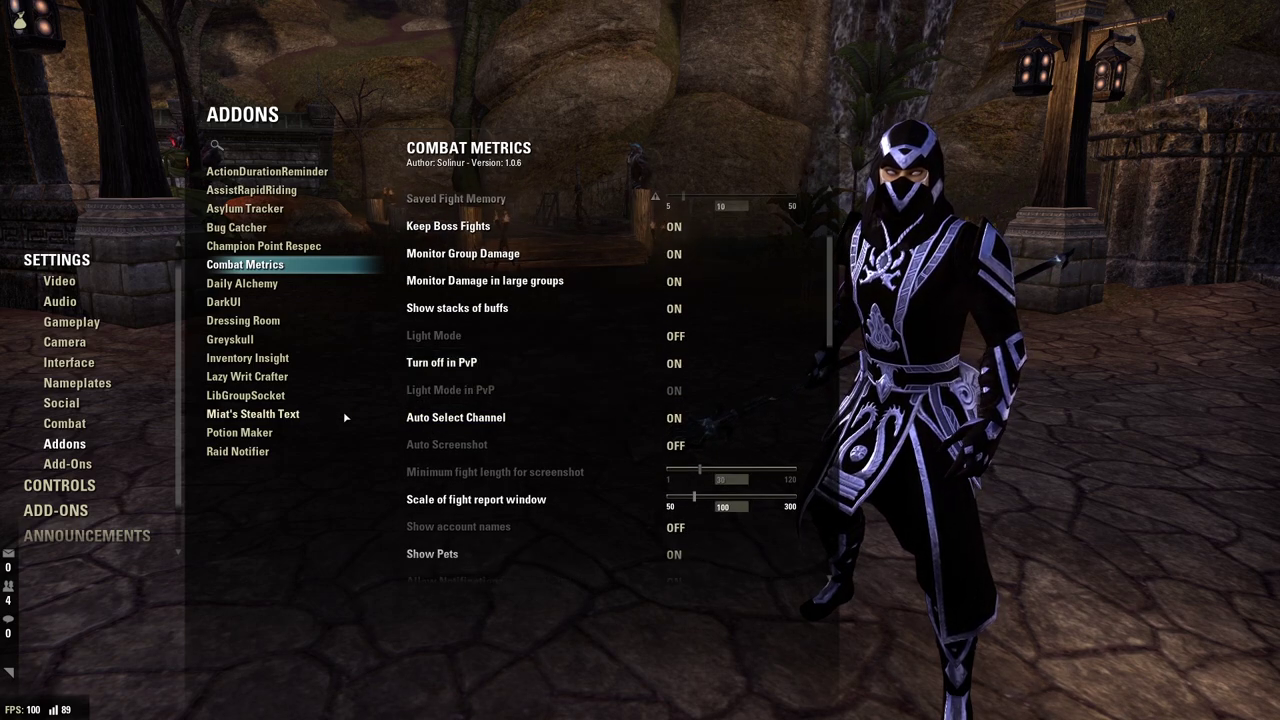
scroll(588, 375, down, 4)
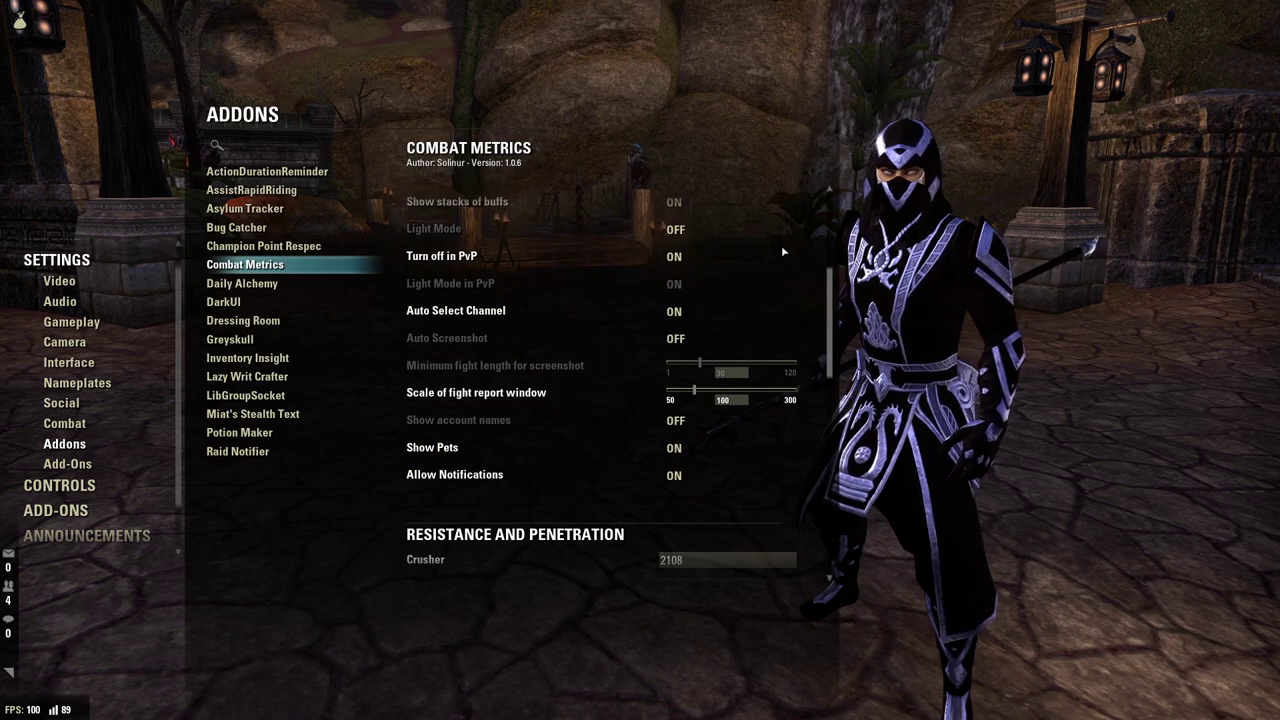
scroll(781, 245, down, 5)
scroll(768, 261, down, 1)
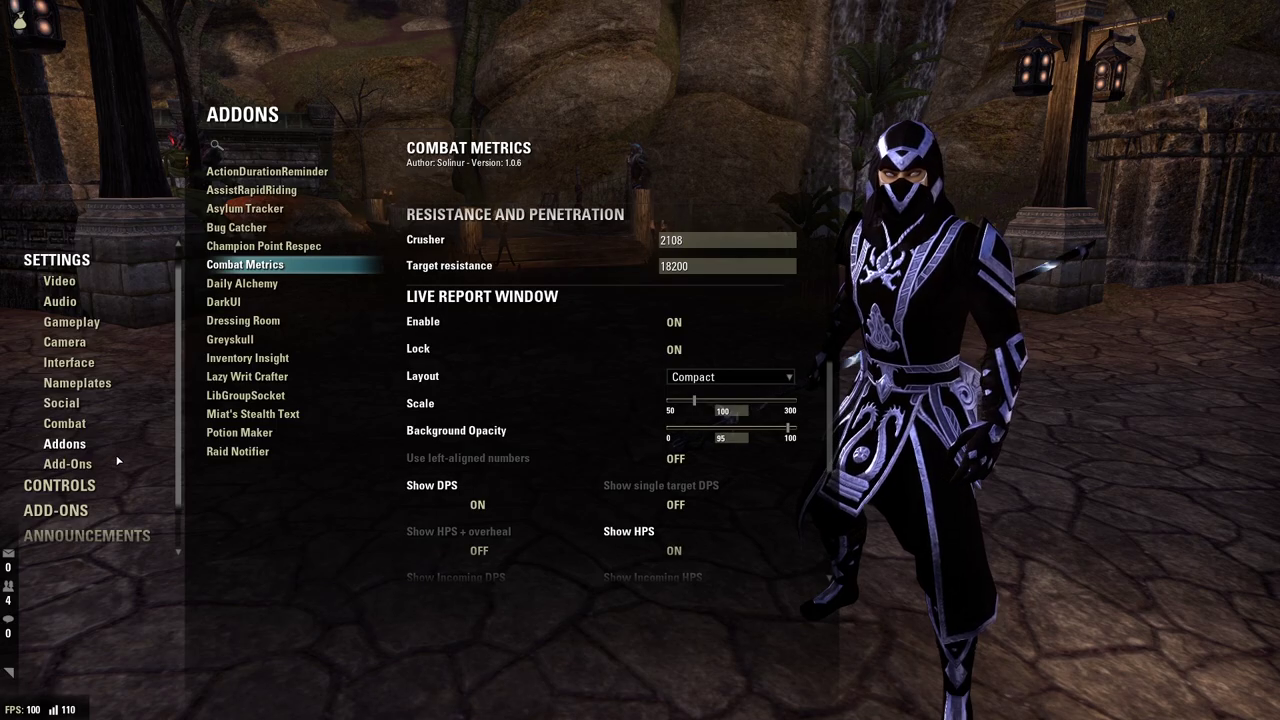
key(Escape)
key(w)
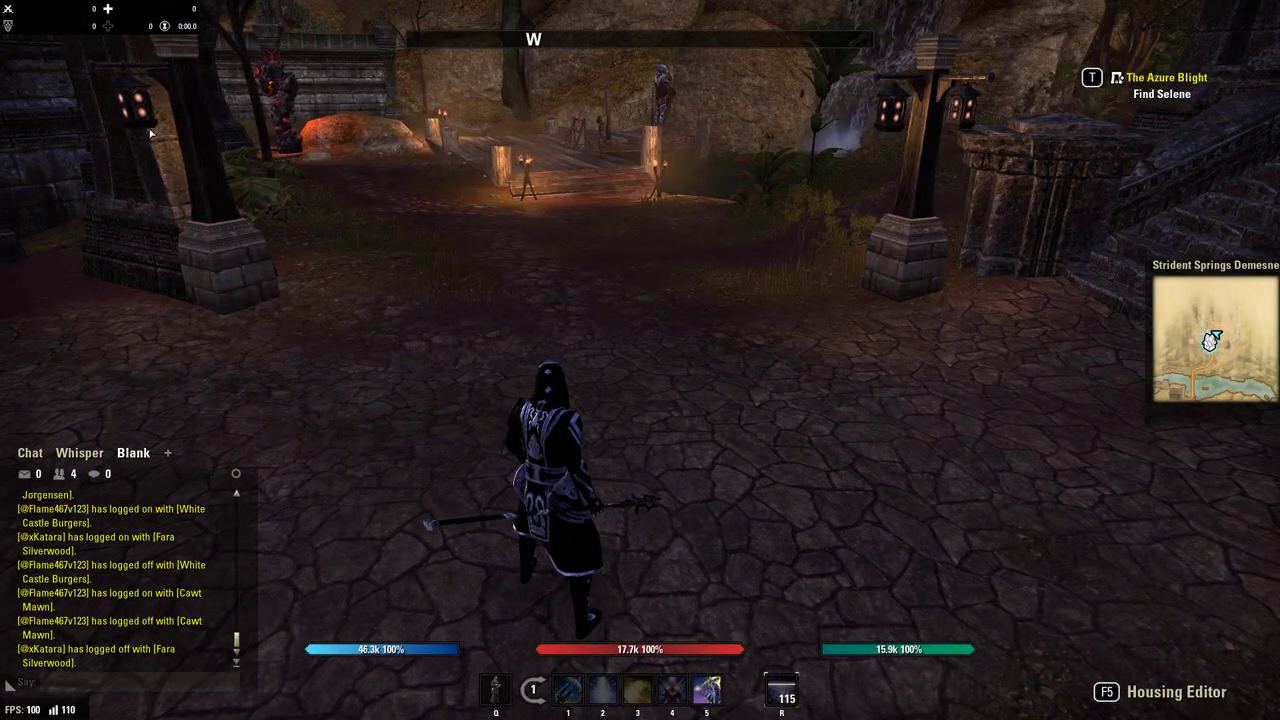
key(Escape)
click(35, 321)
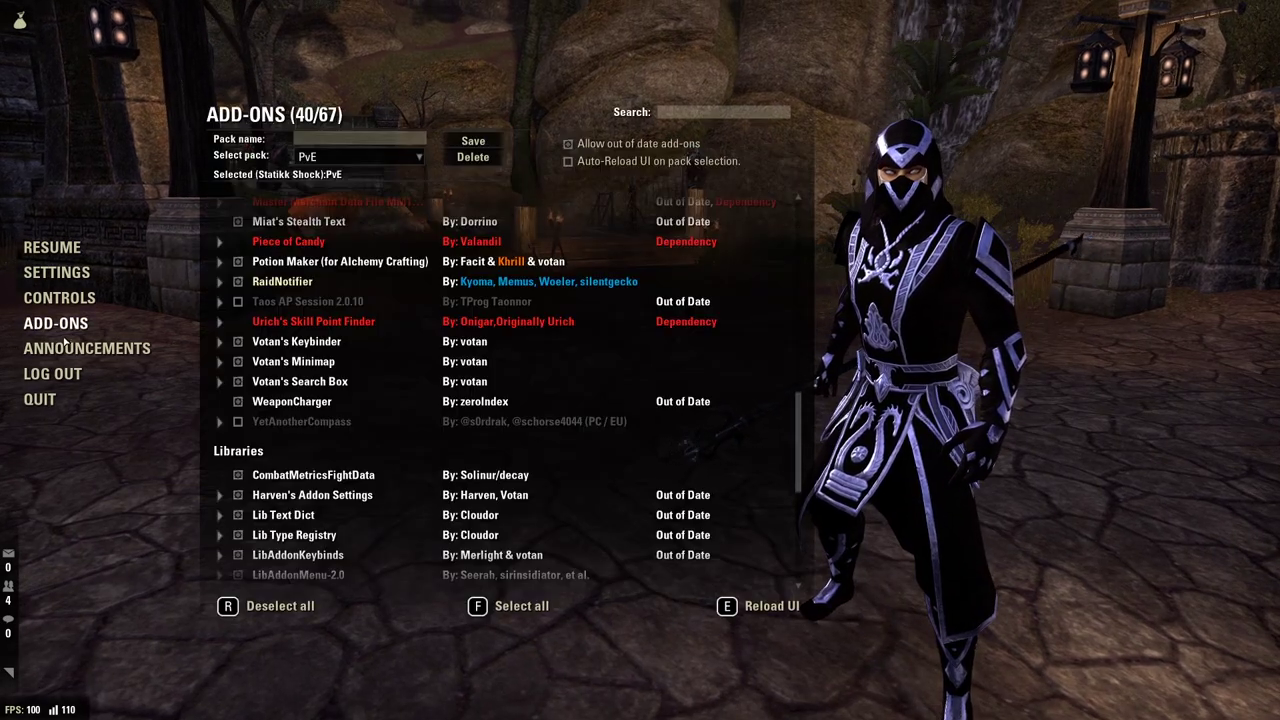
click(57, 272)
click(64, 443)
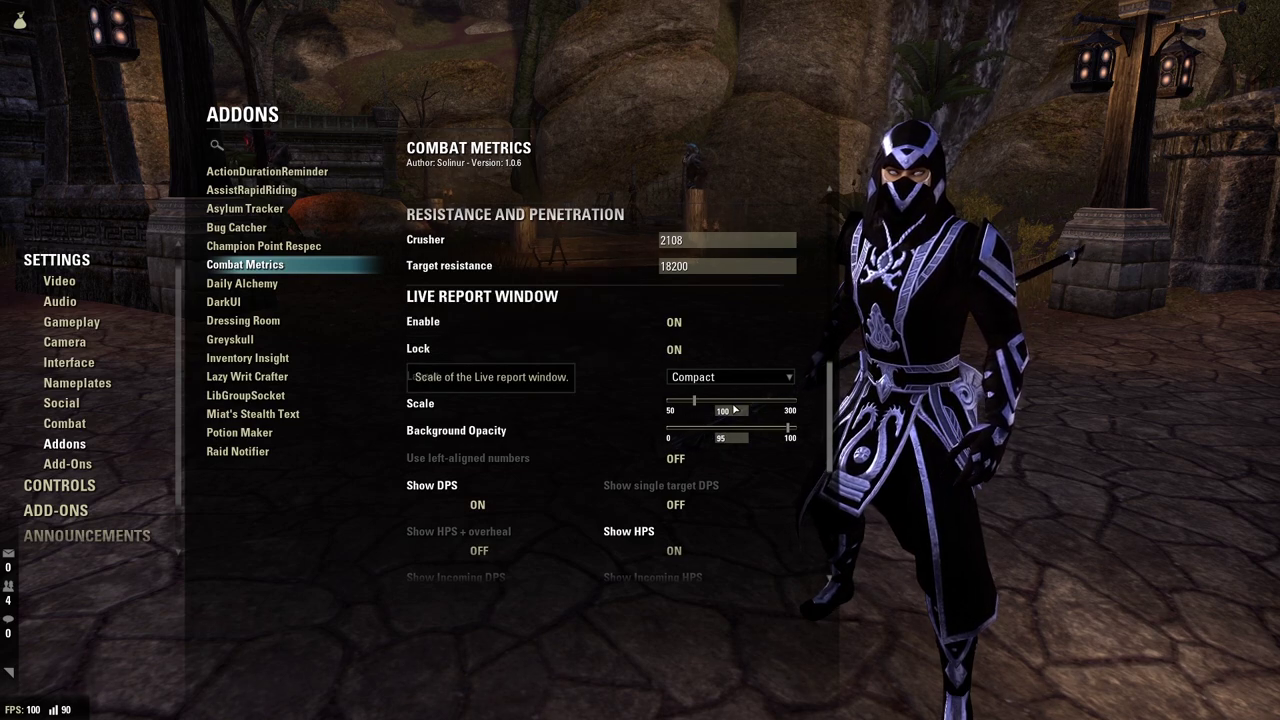
scroll(798, 488, down, 5)
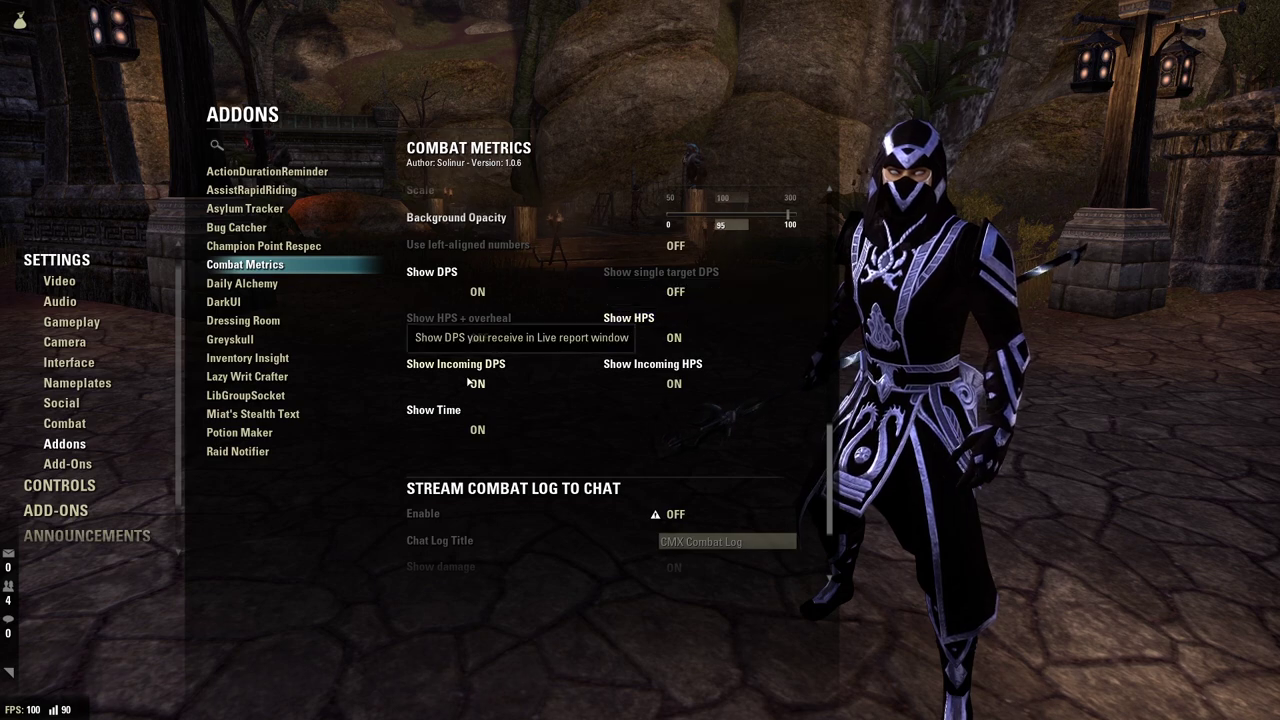
scroll(607, 418, down, 1)
scroll(607, 418, down, 5)
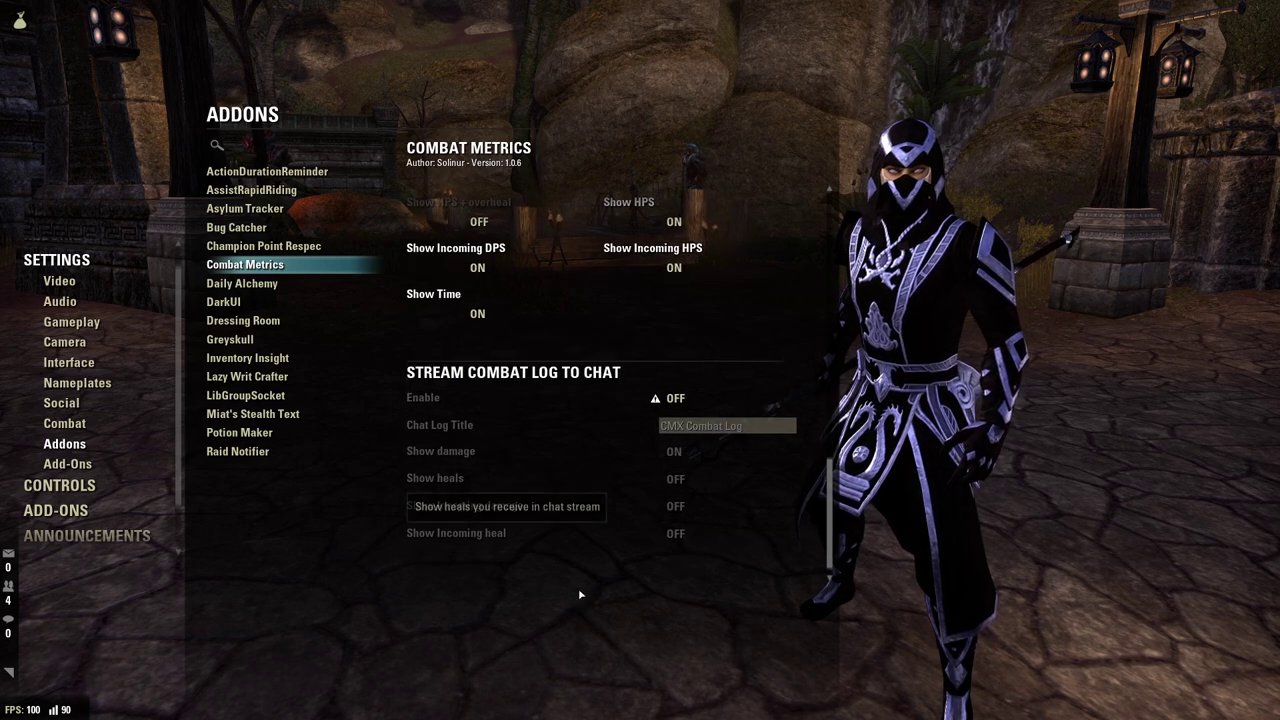
Step through Daily Alchemy and DarkUI to Dressing Room: font size 18, skill icons 35, 2 rows × 2 columns
click(258, 284)
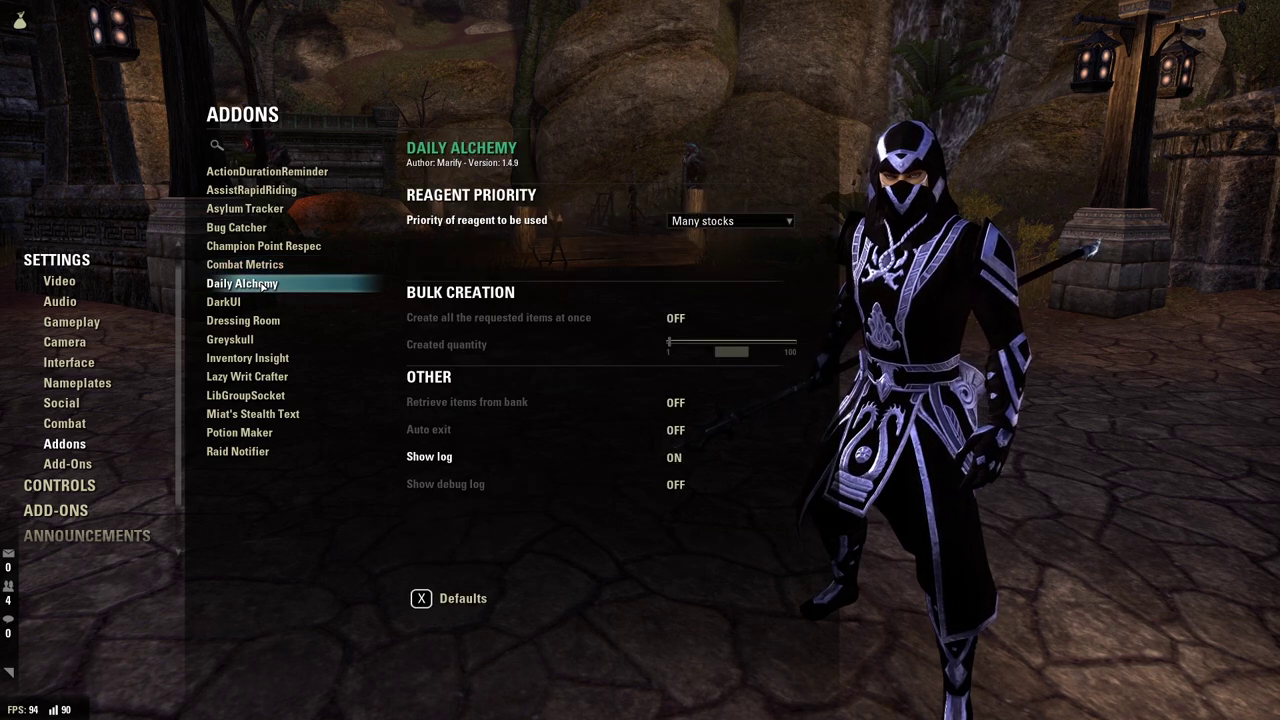
click(230, 302)
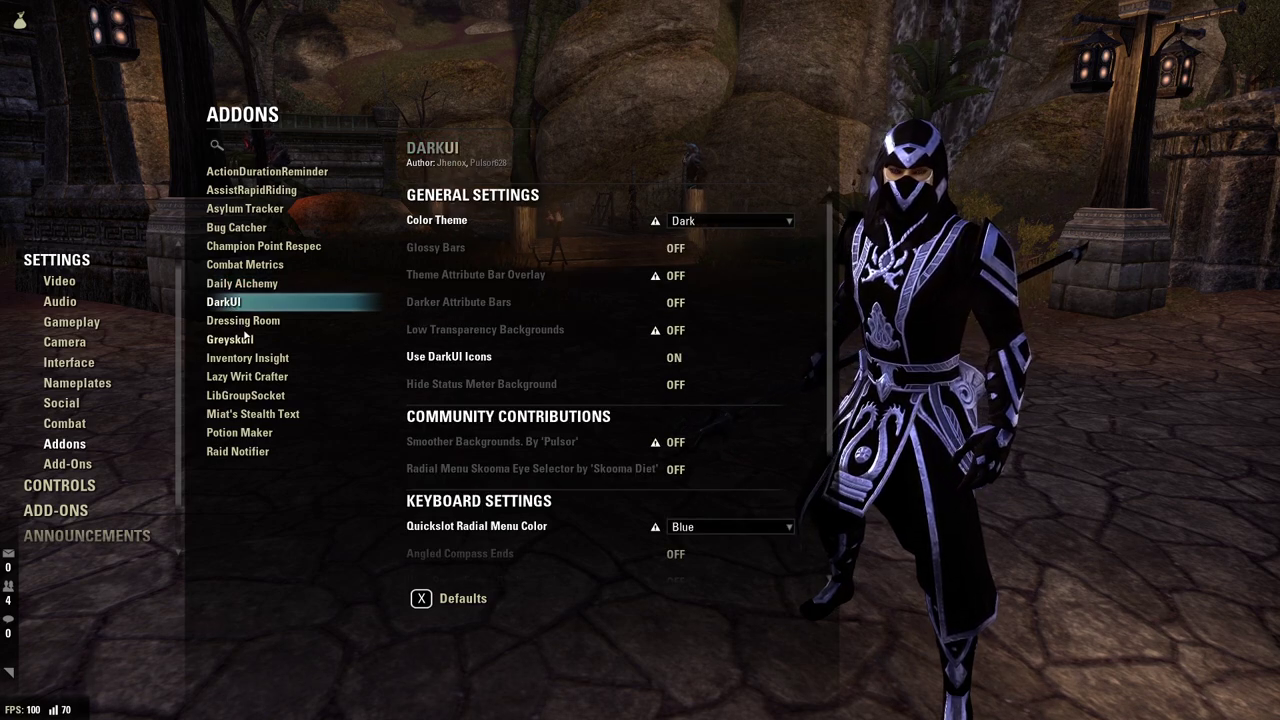
click(240, 321)
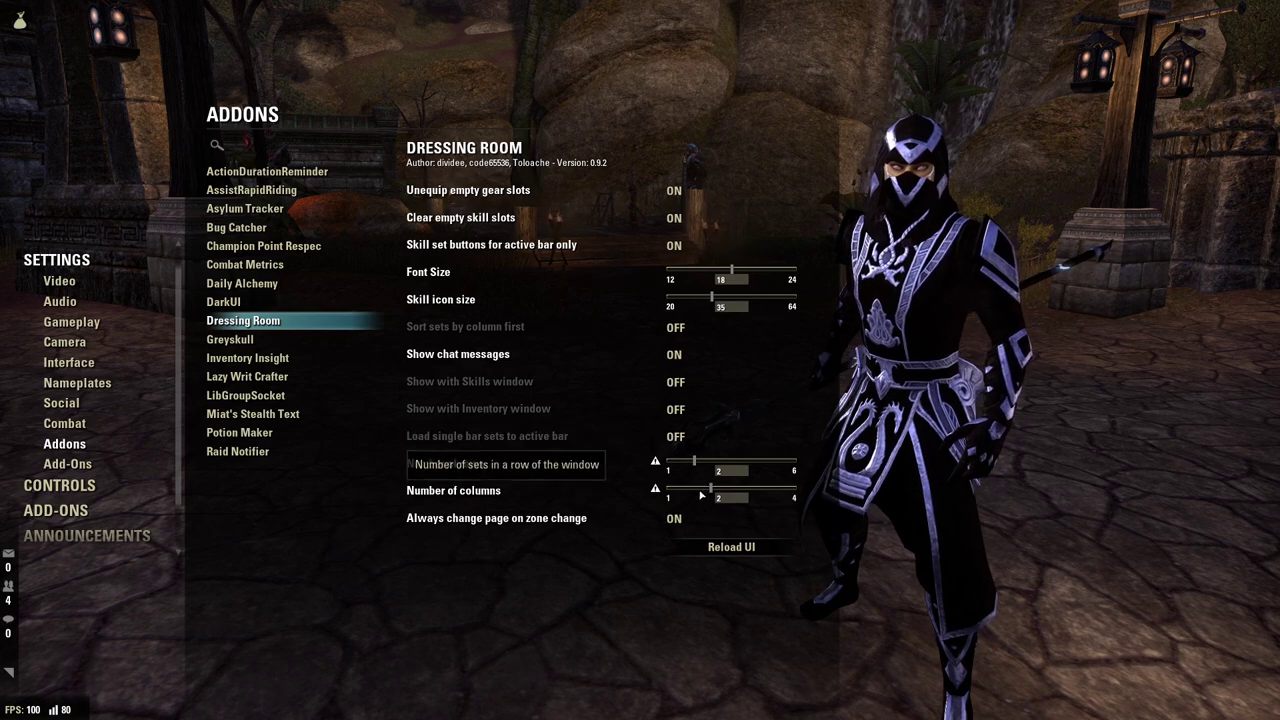
Review Greyskull's settings, then scroll through Inventory Insight's full settings panel
click(232, 340)
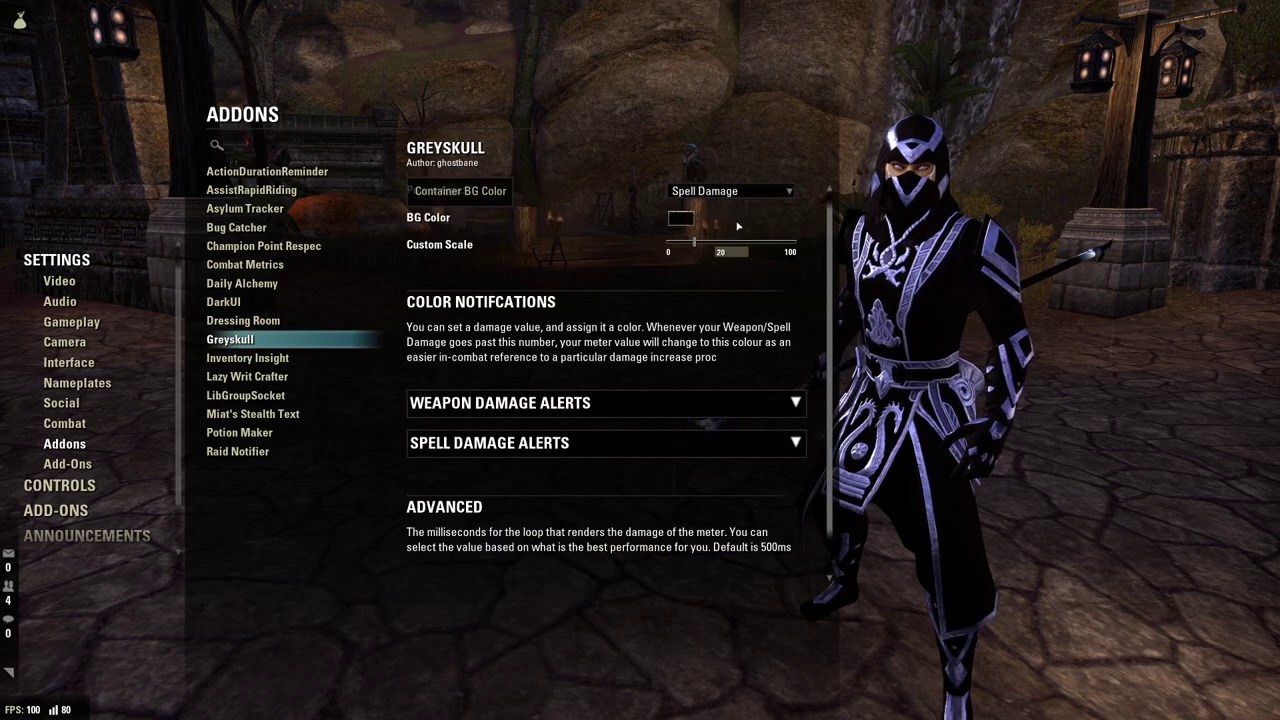
click(257, 359)
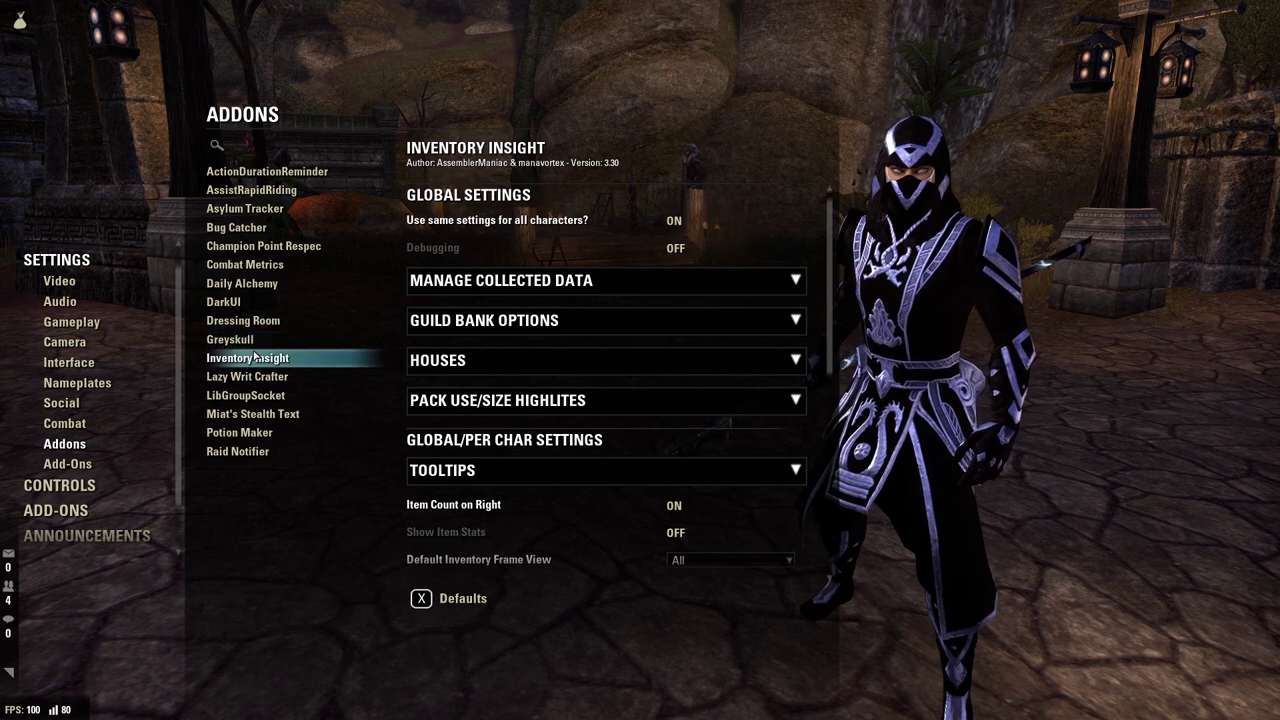
scroll(504, 327, down, 5)
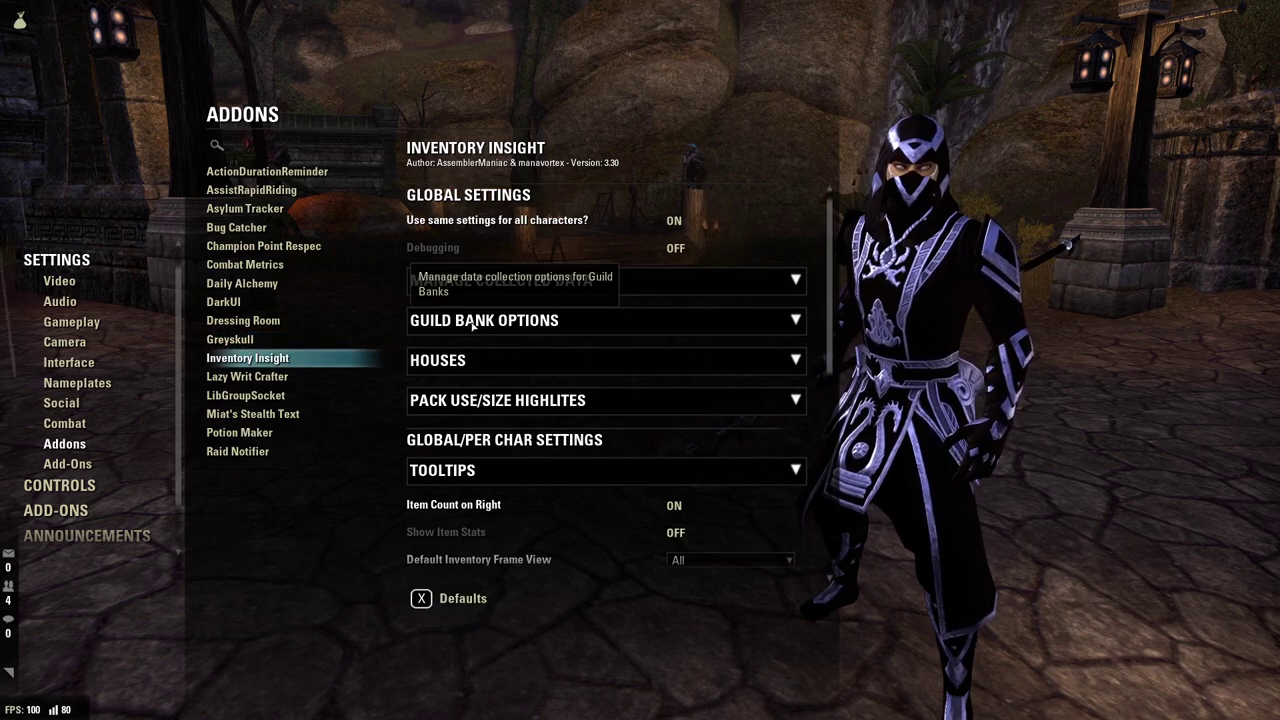
scroll(504, 327, down, 6)
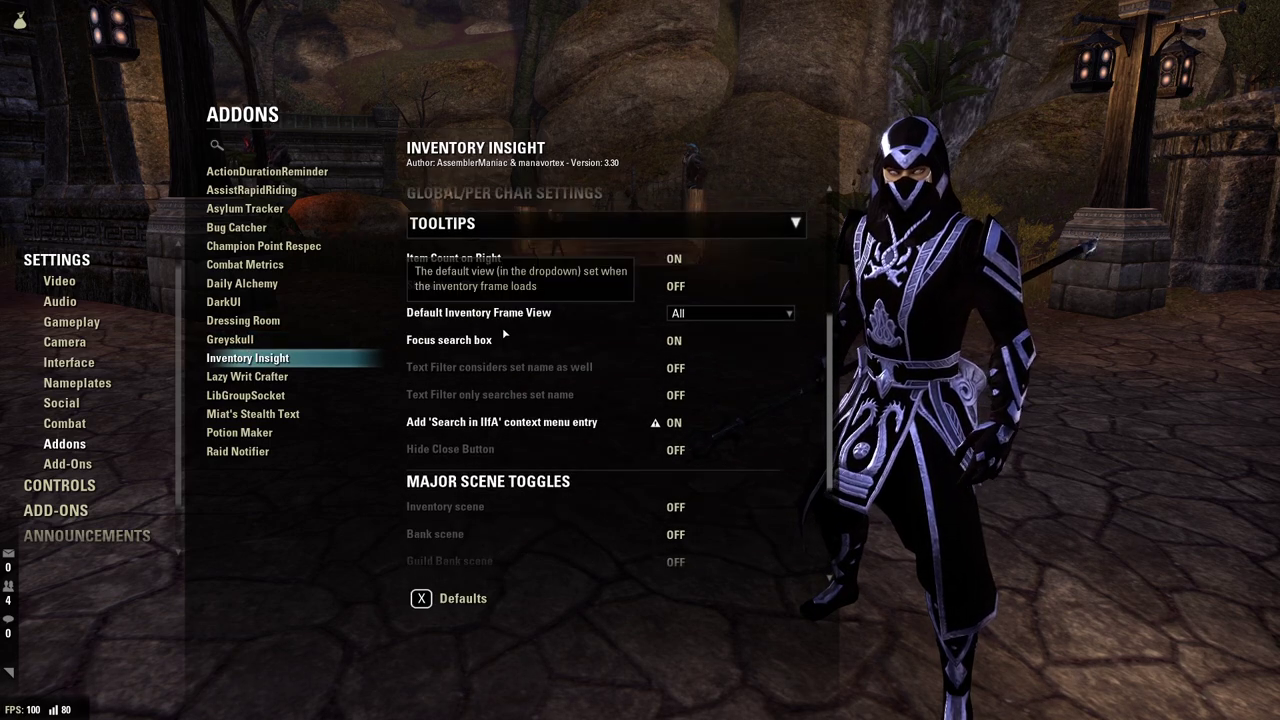
scroll(504, 337, down, 1)
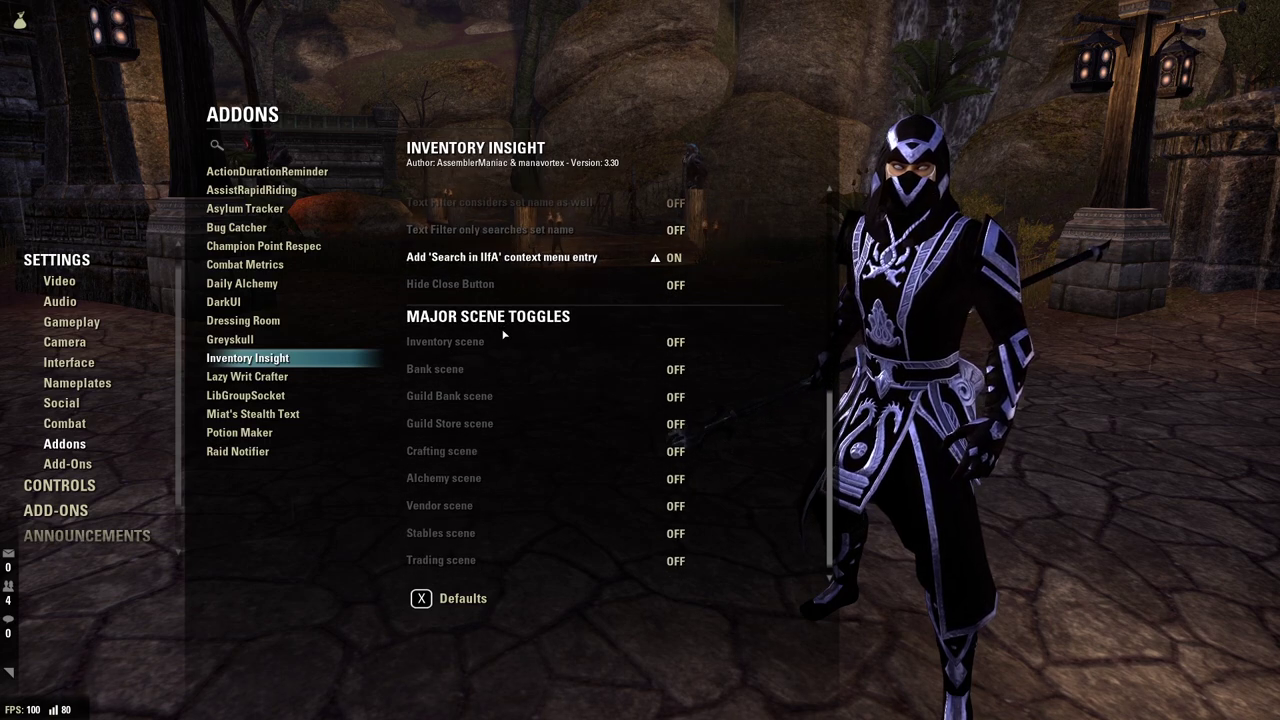
scroll(504, 333, up, 12)
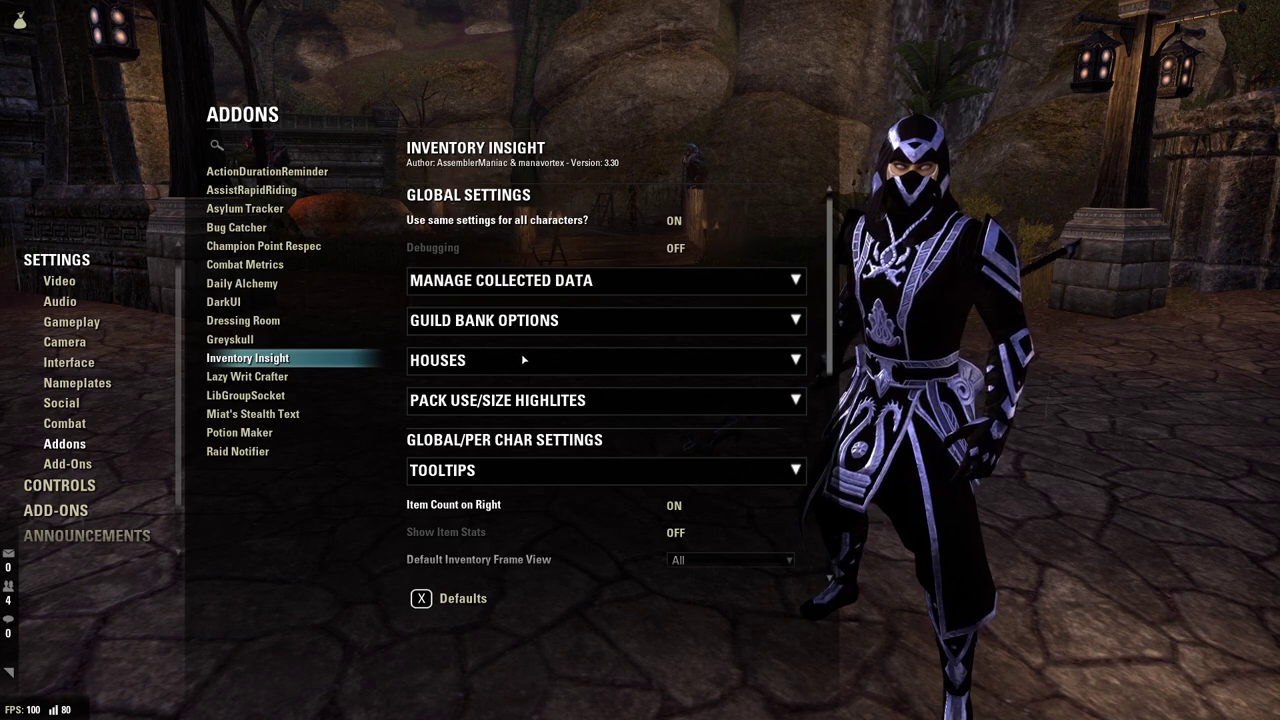
scroll(575, 401, down, 3)
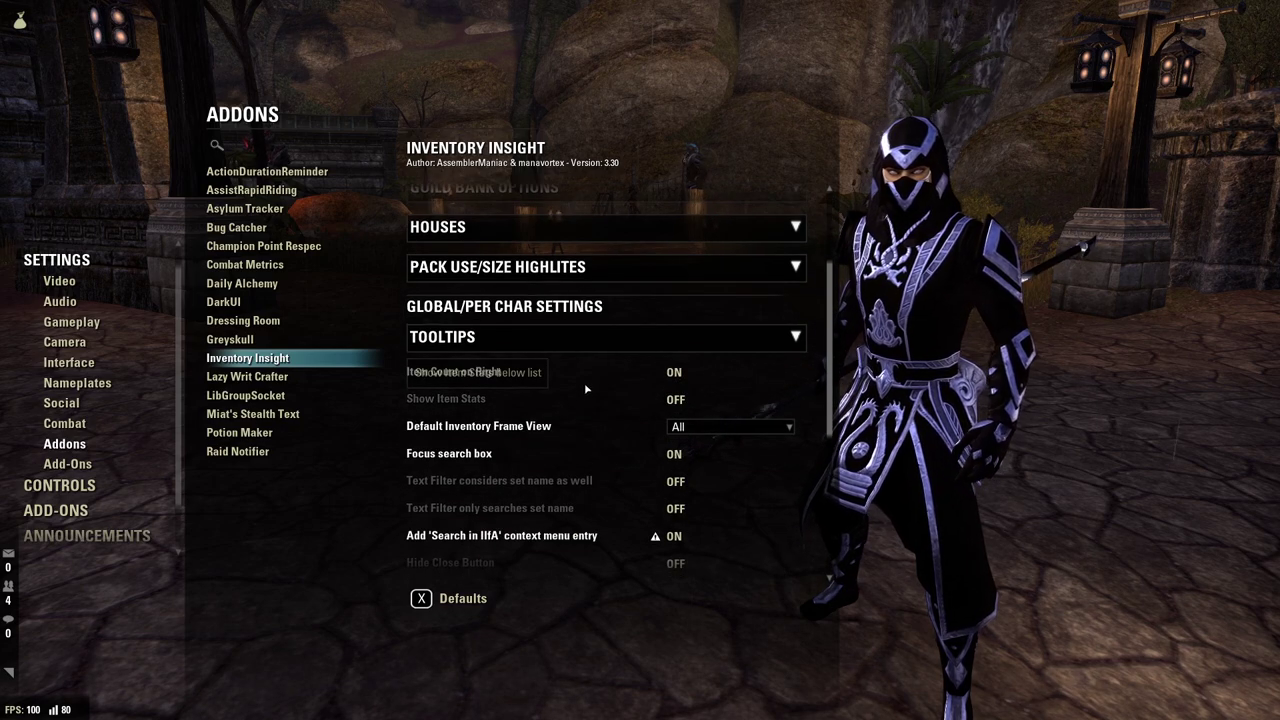
scroll(586, 389, down, 5)
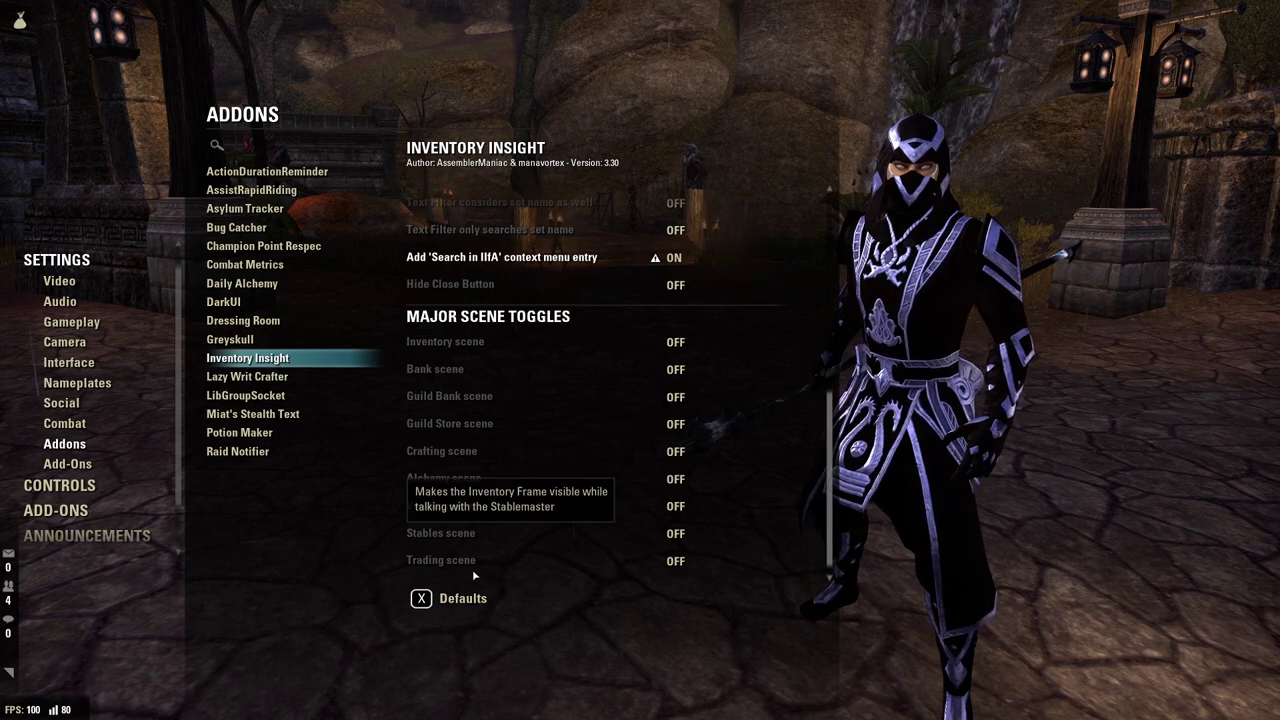
Review Lazy Writ Crafter, LibGroupSocket, Miat's Stealth Text, Potion Maker and Raid Notifier, then open Votan's add-ons page
click(260, 378)
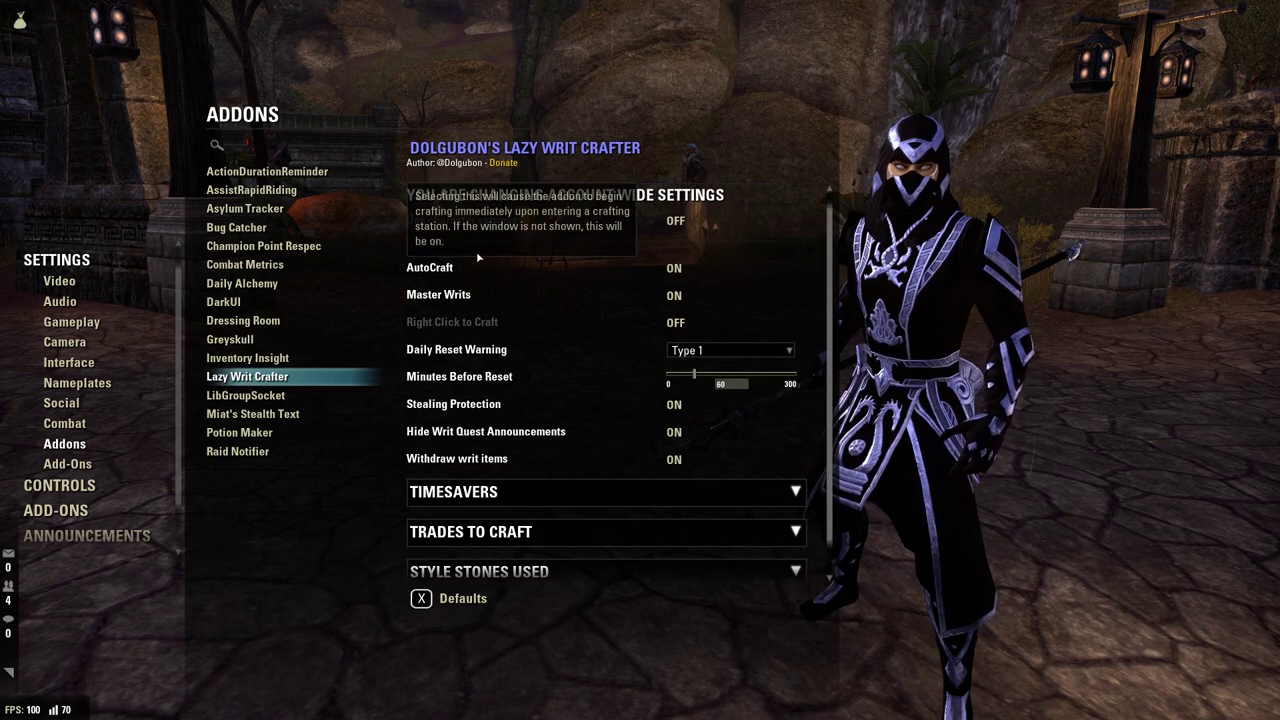
click(262, 398)
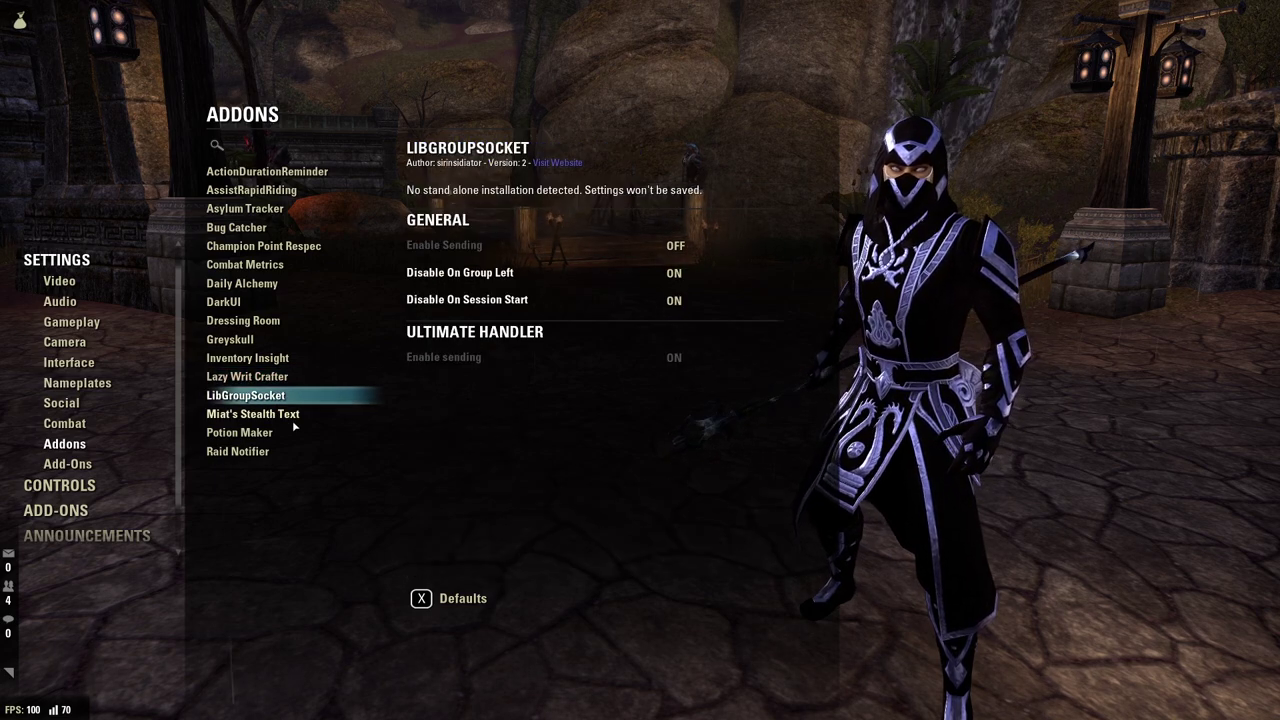
click(240, 413)
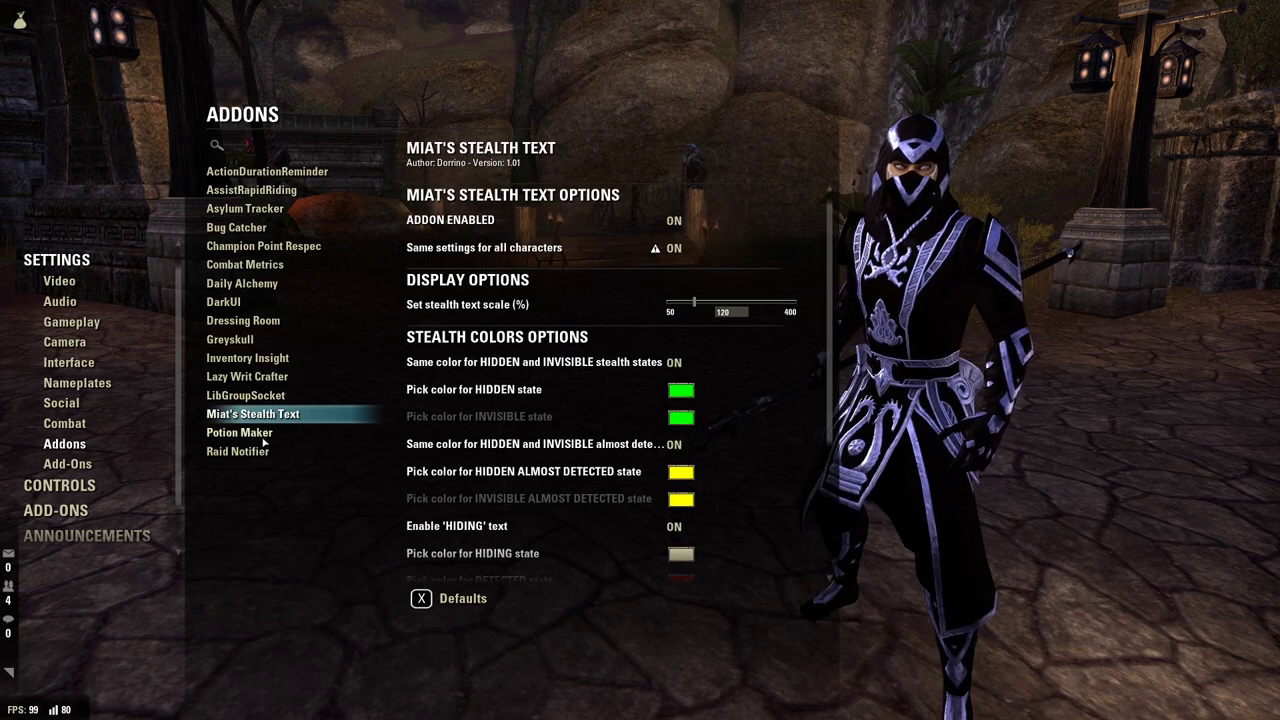
click(262, 434)
click(252, 459)
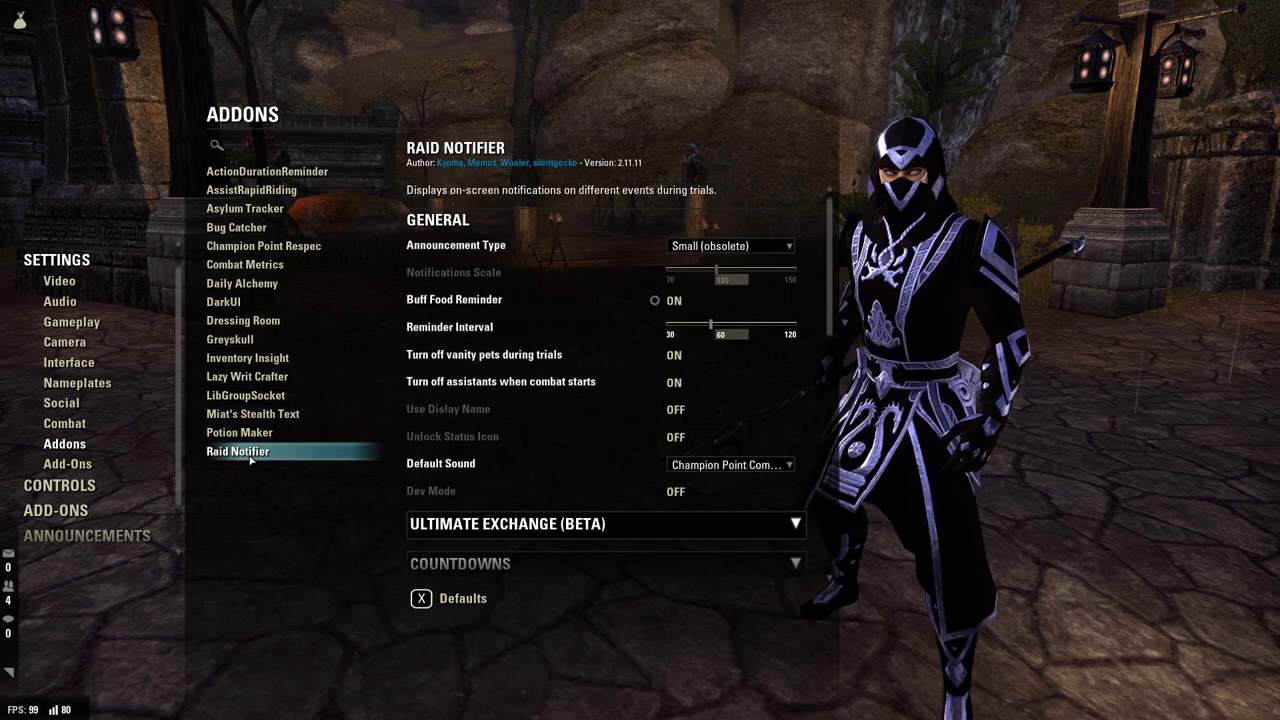
scroll(427, 519, down, 10)
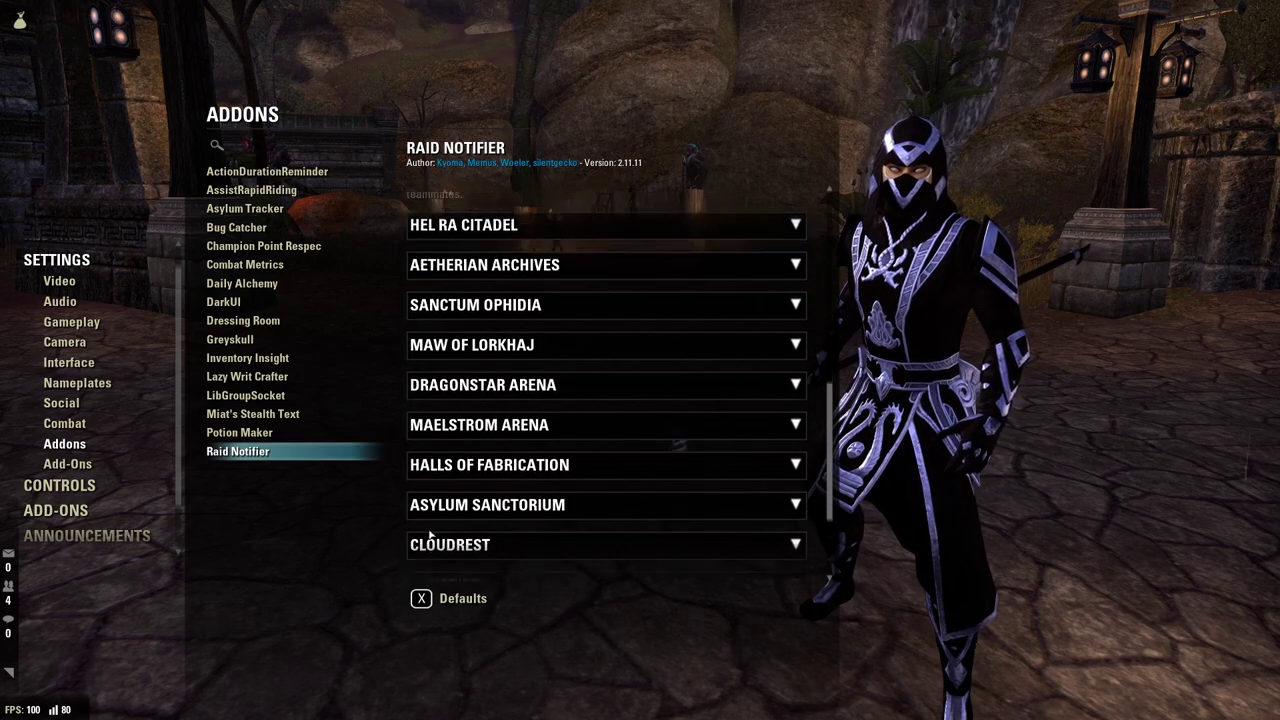
scroll(427, 519, up, 2)
scroll(420, 480, down, 3)
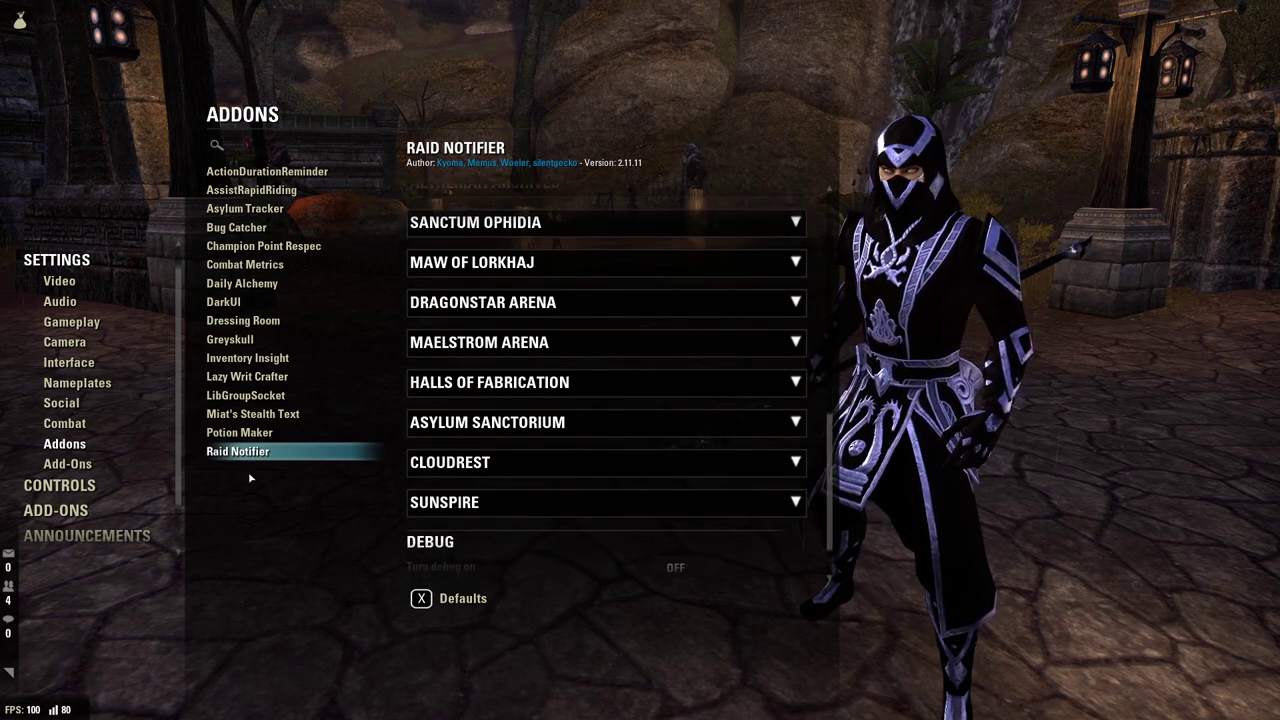
click(66, 464)
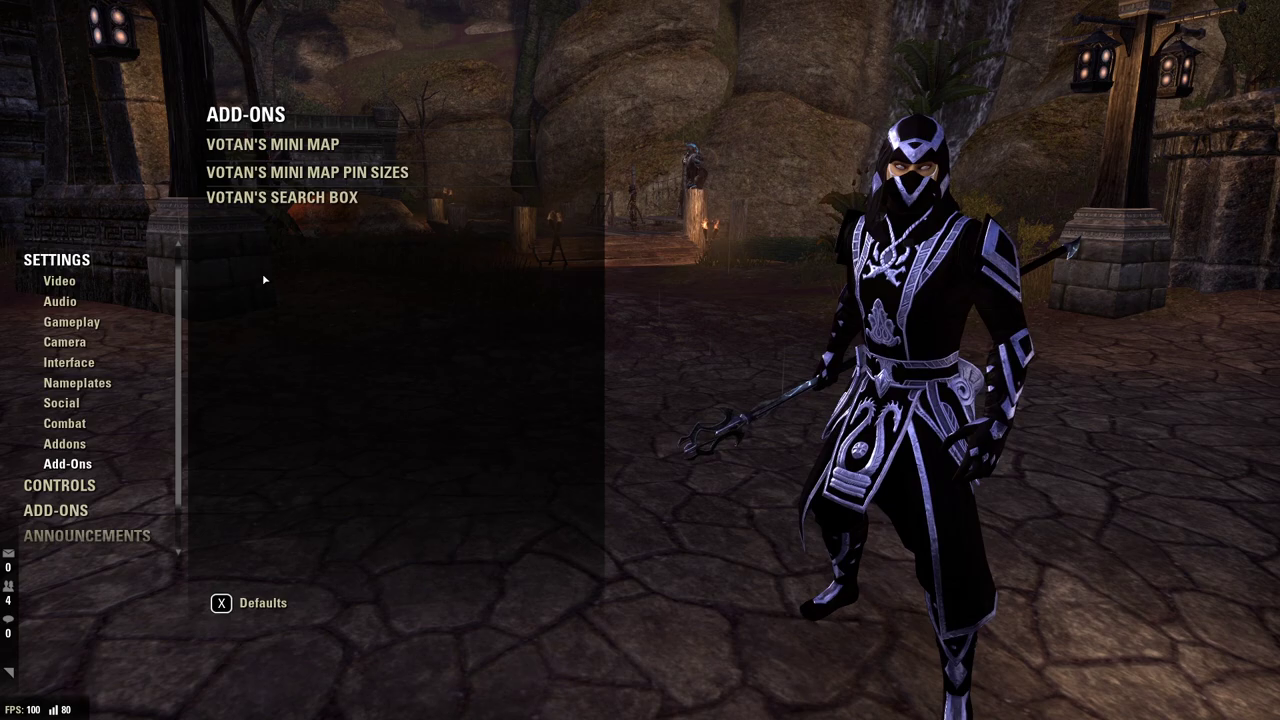
click(287, 150)
scroll(258, 430, down, 2)
scroll(258, 430, down, 1)
scroll(368, 390, up, 3)
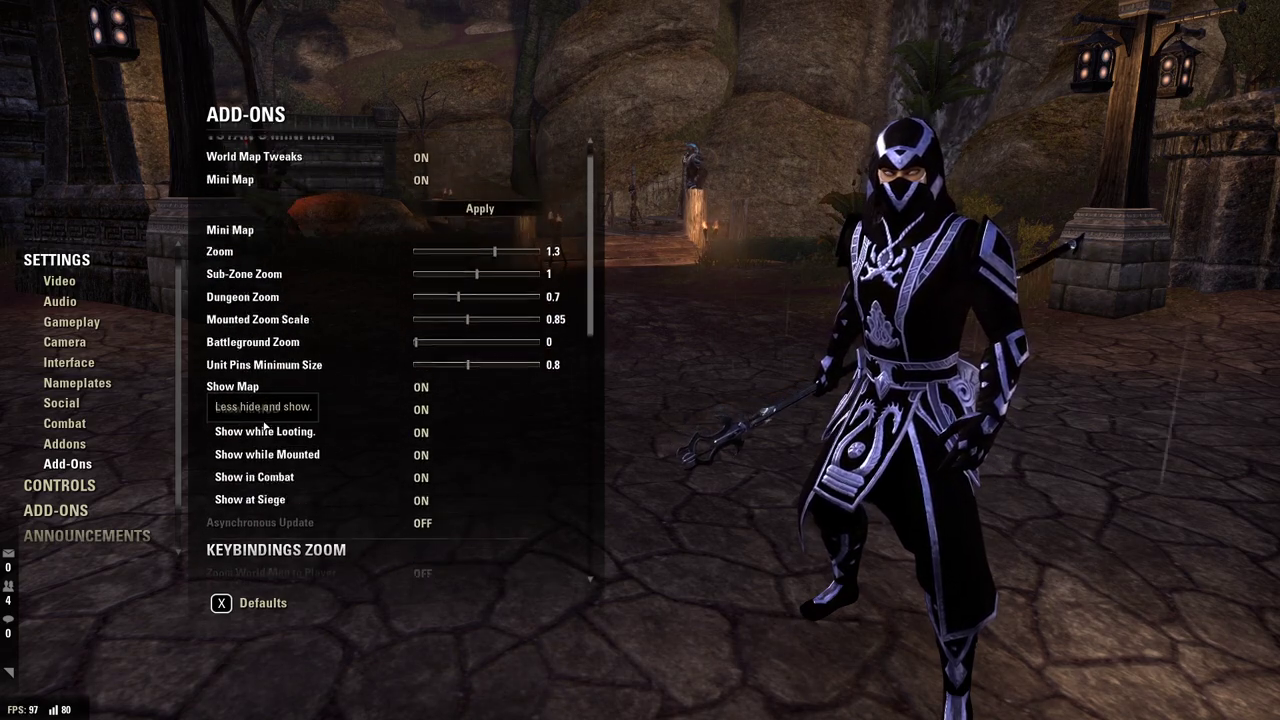
scroll(535, 400, down, 6)
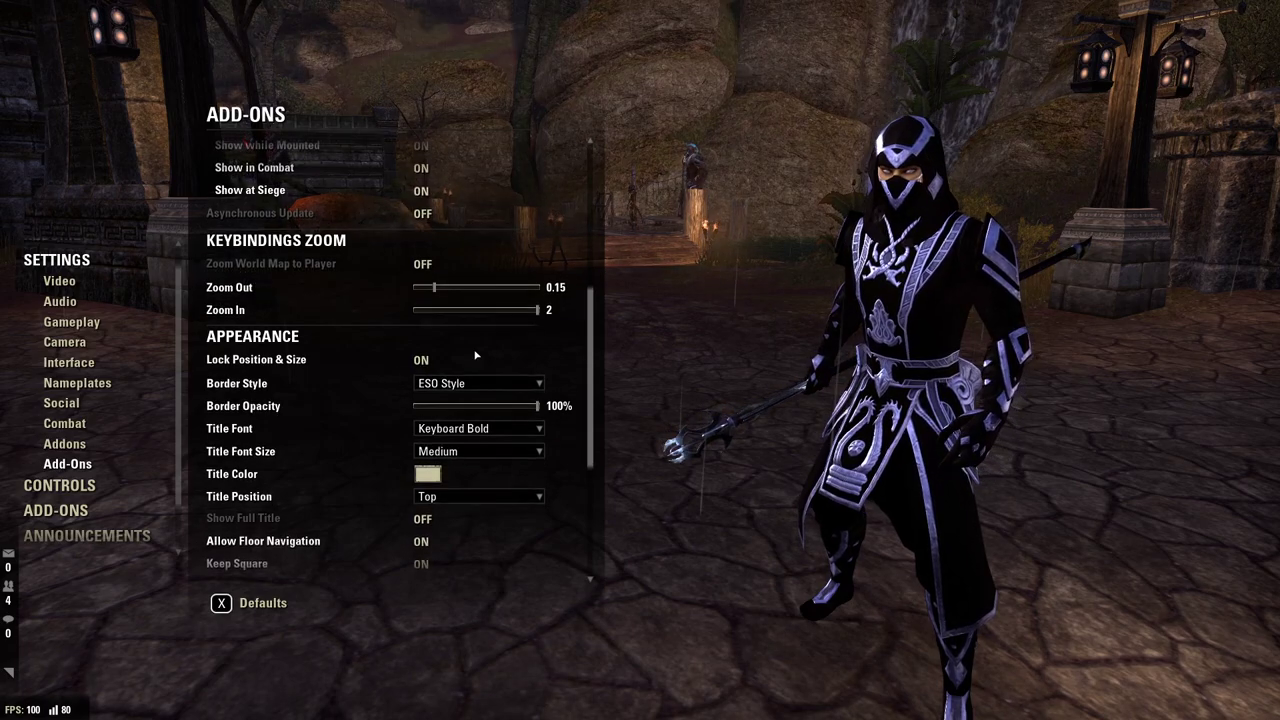
scroll(414, 340, up, 5)
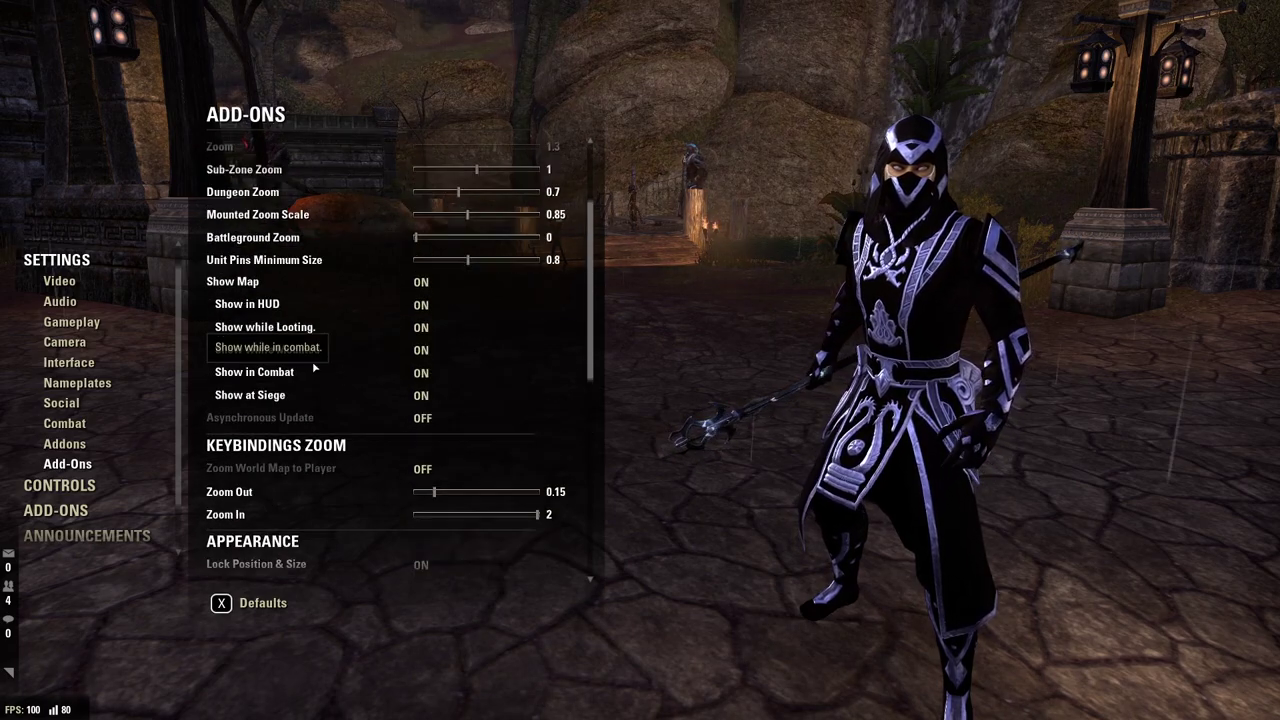
scroll(311, 363, down, 2)
scroll(311, 363, down, 3)
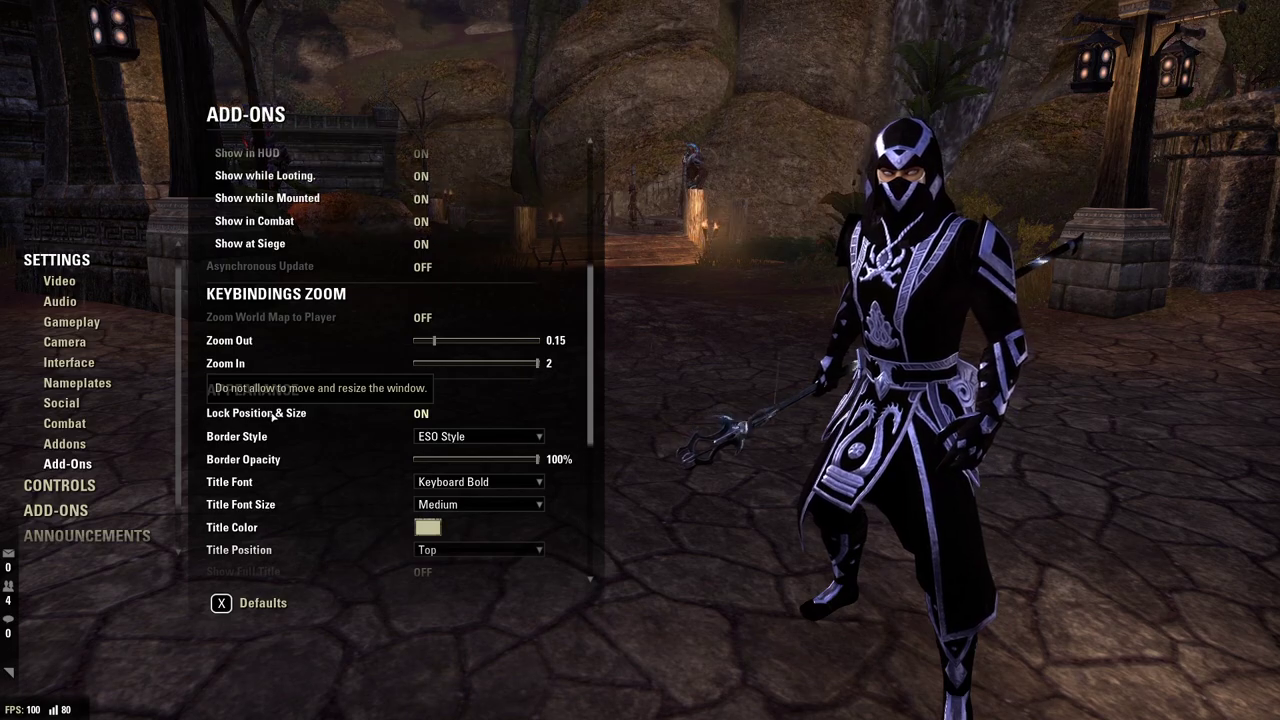
Return briefly to the game, then reopen Settings on the Votan's add-ons page
key(Escape)
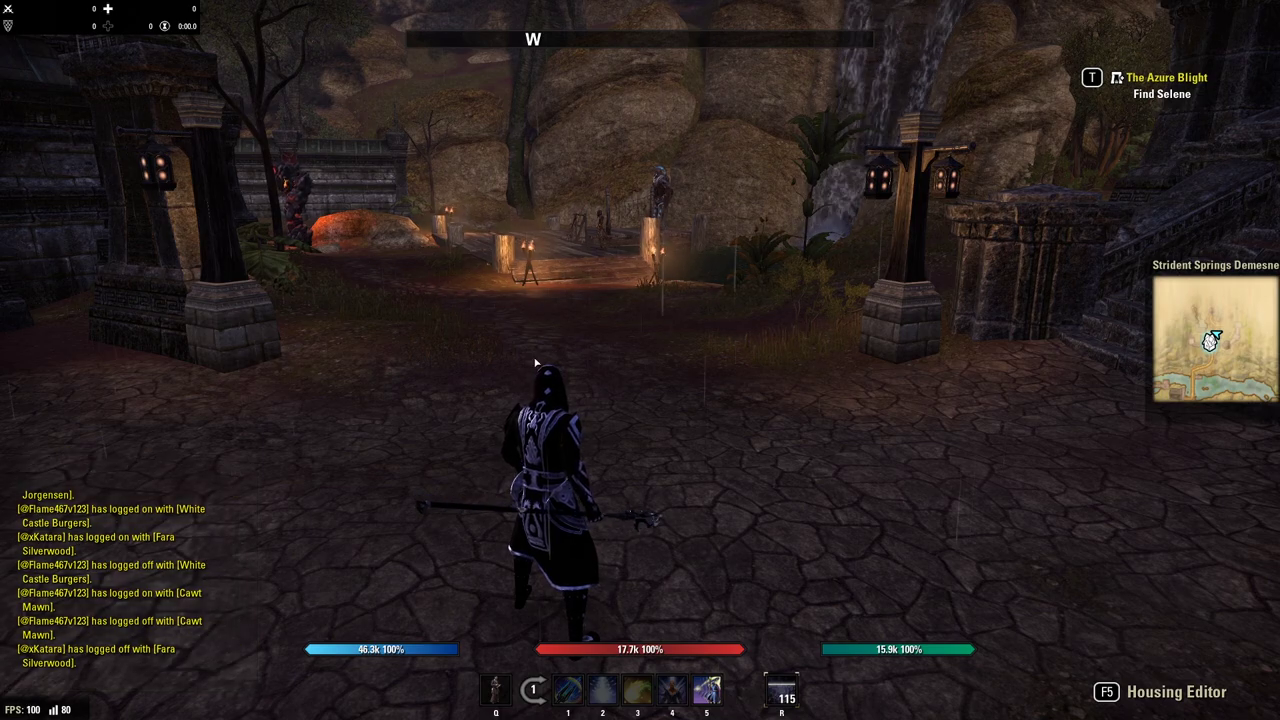
key(Escape)
click(74, 320)
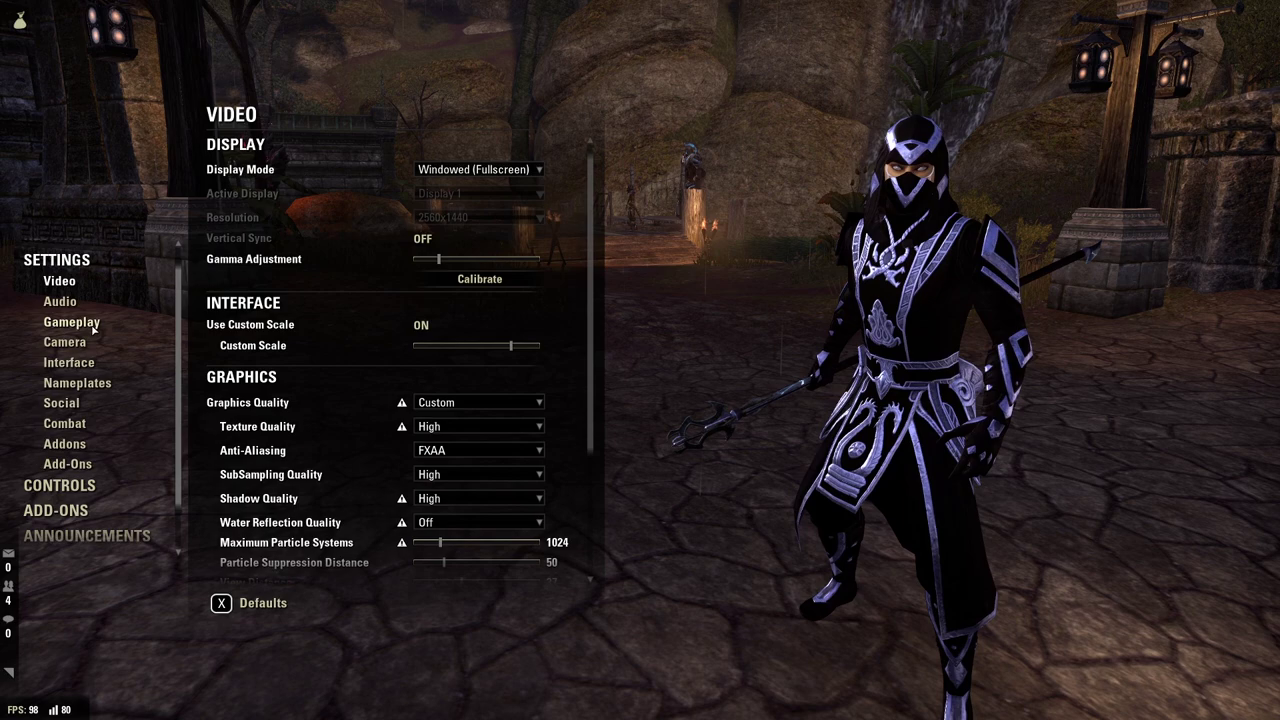
click(67, 464)
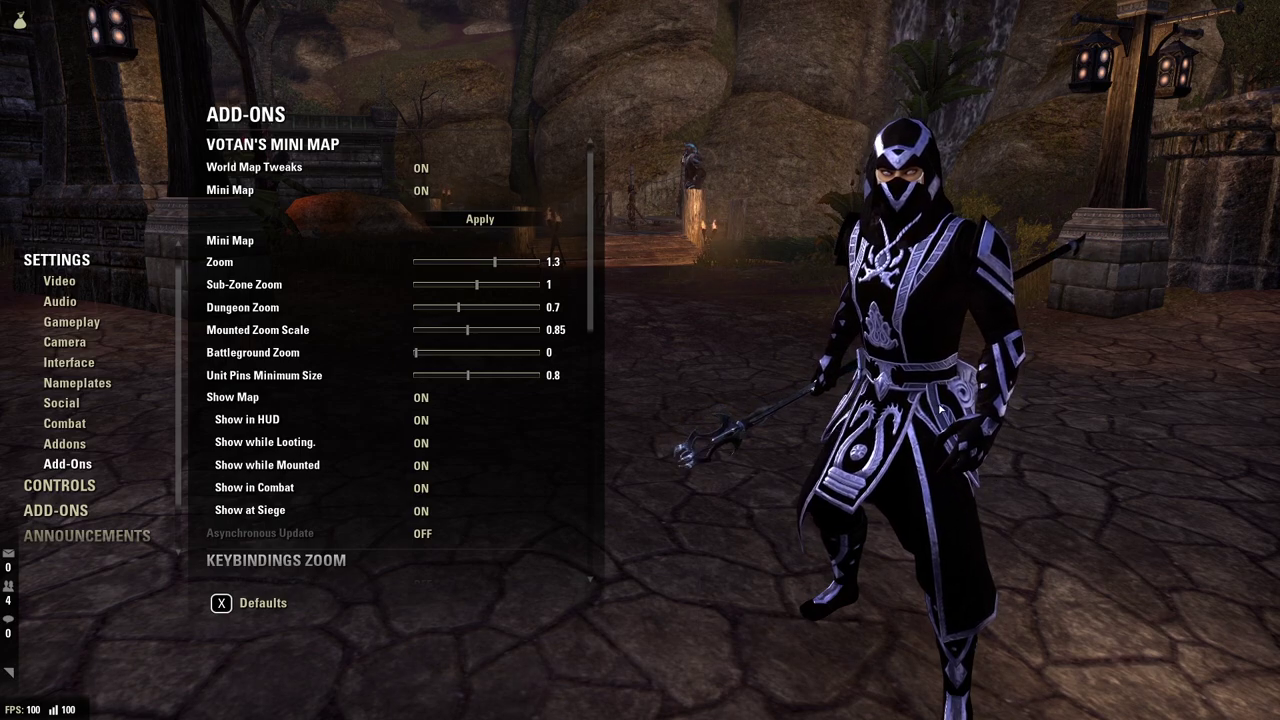
scroll(544, 484, down, 10)
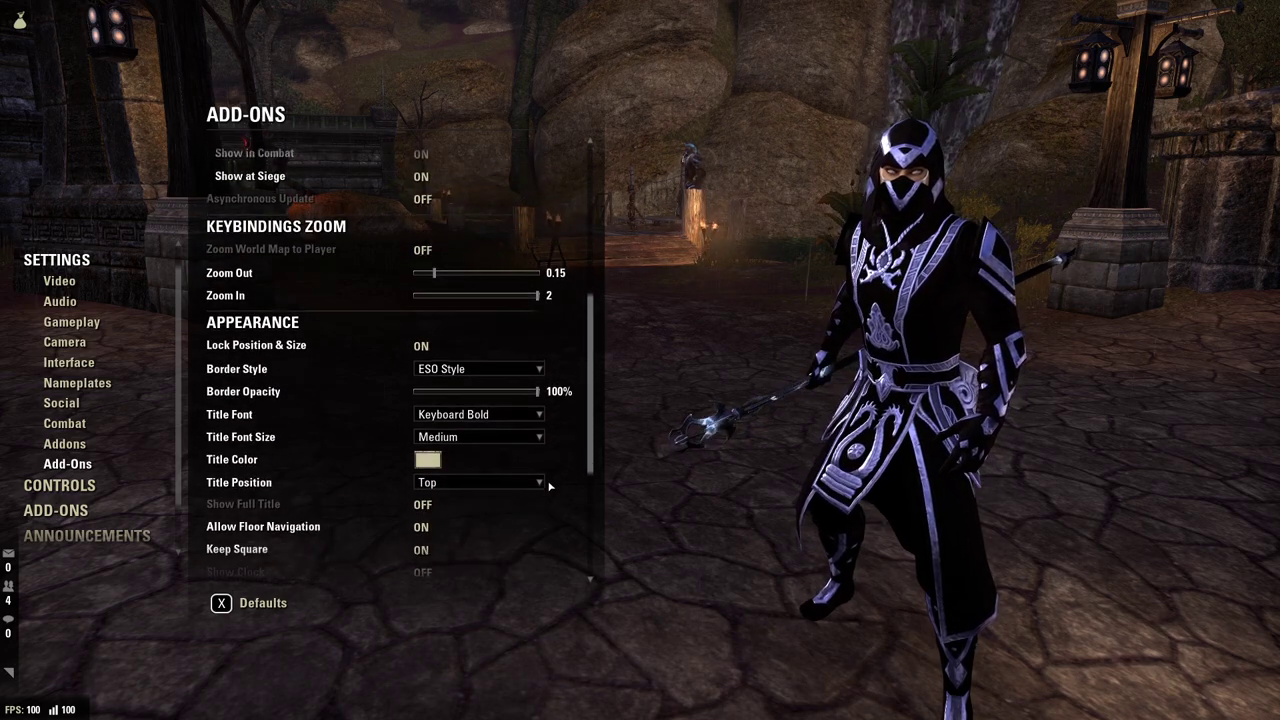
scroll(549, 487, down, 2)
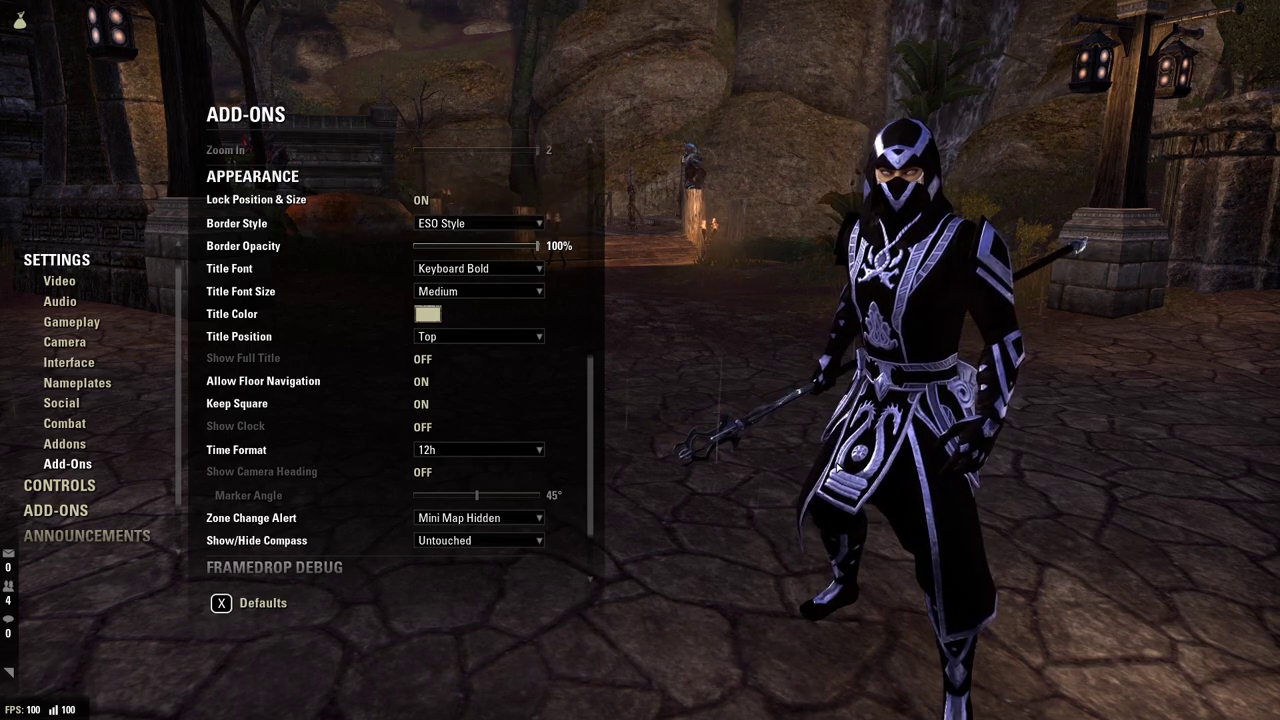
scroll(368, 560, down, 3)
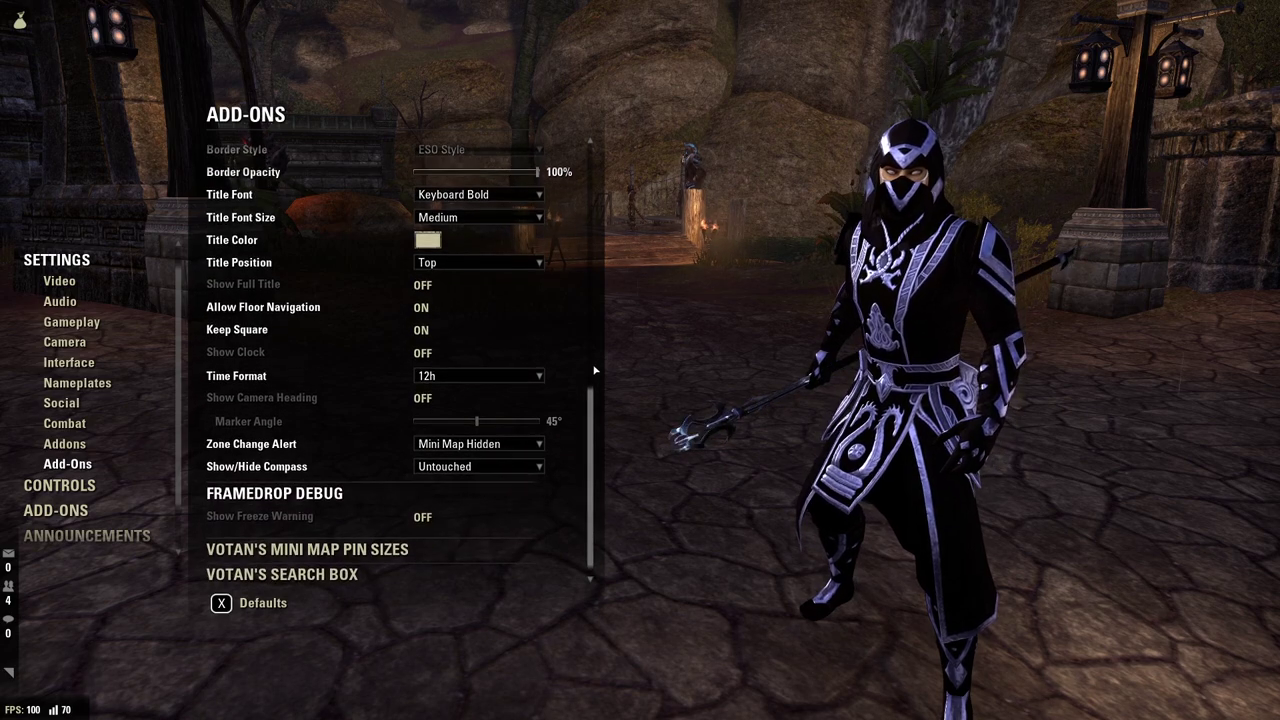
click(368, 553)
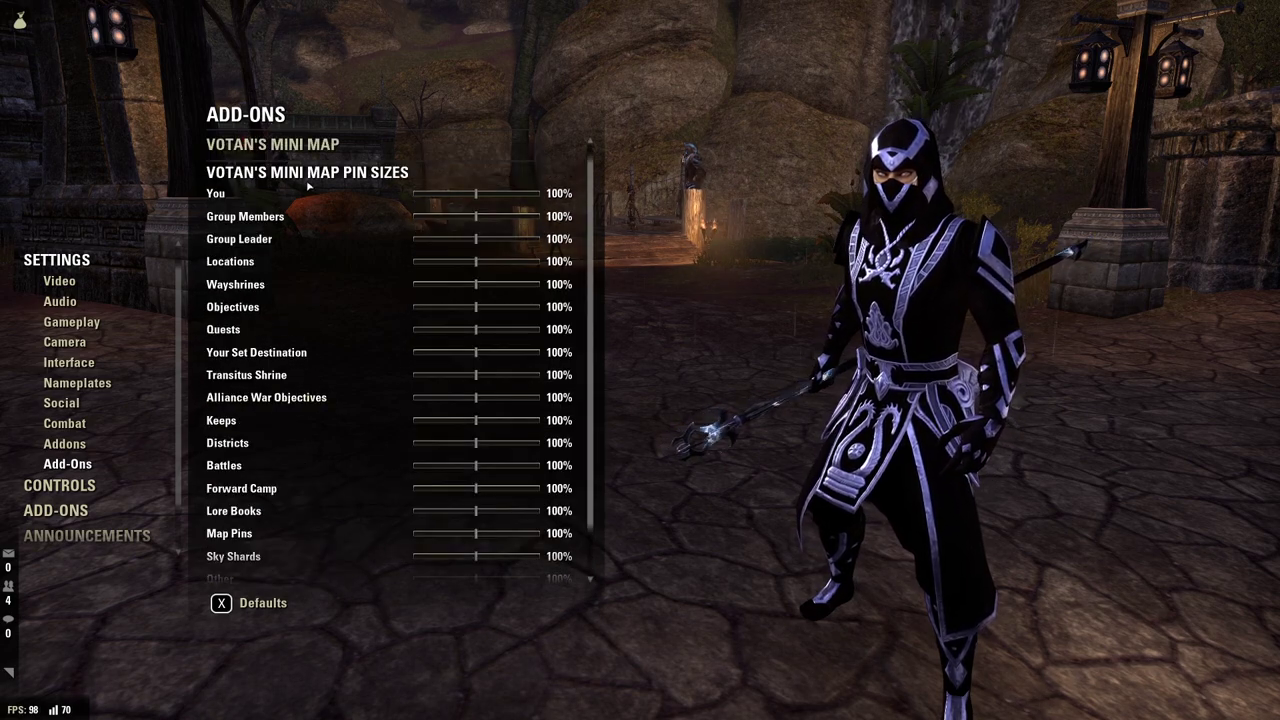
scroll(323, 240, down, 2)
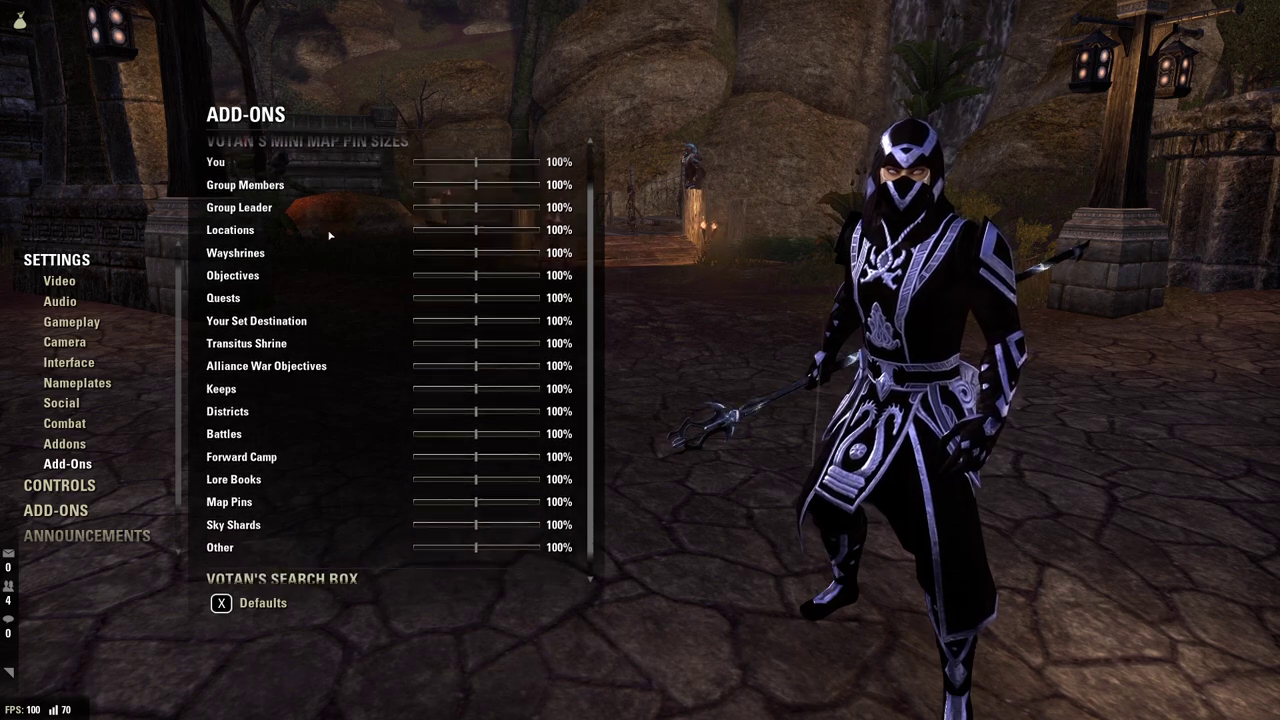
click(340, 571)
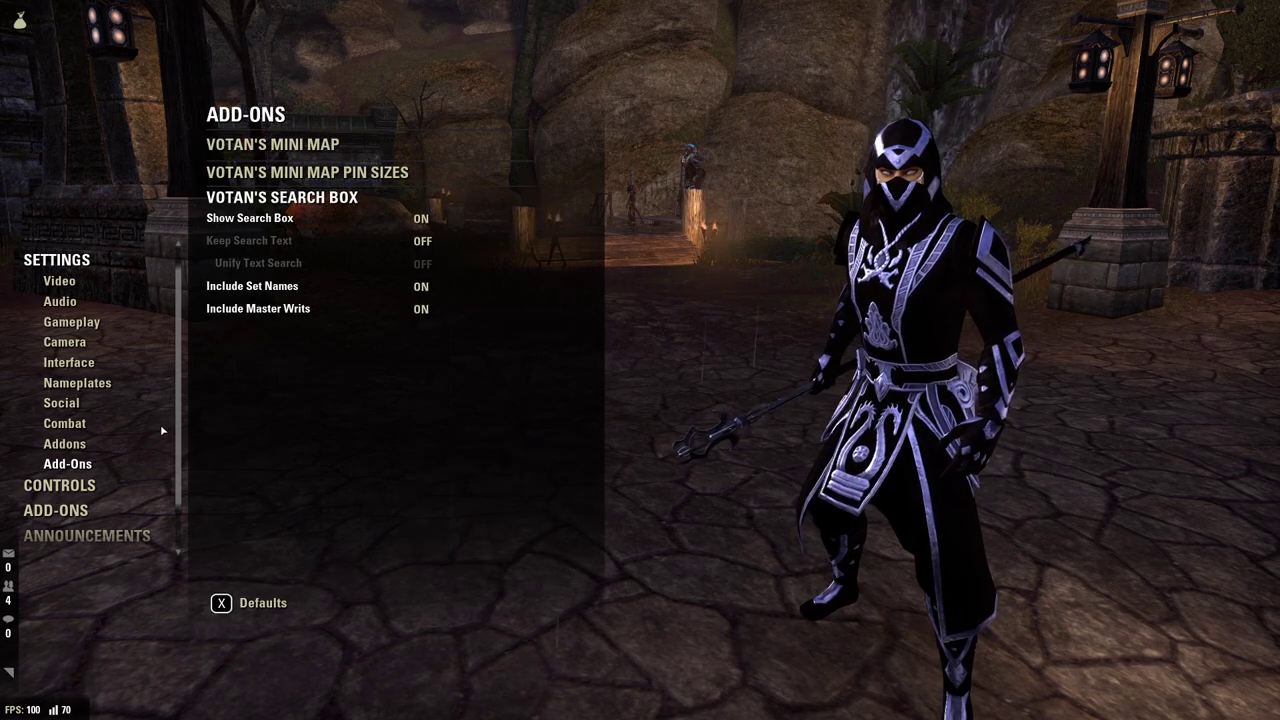
click(53, 510)
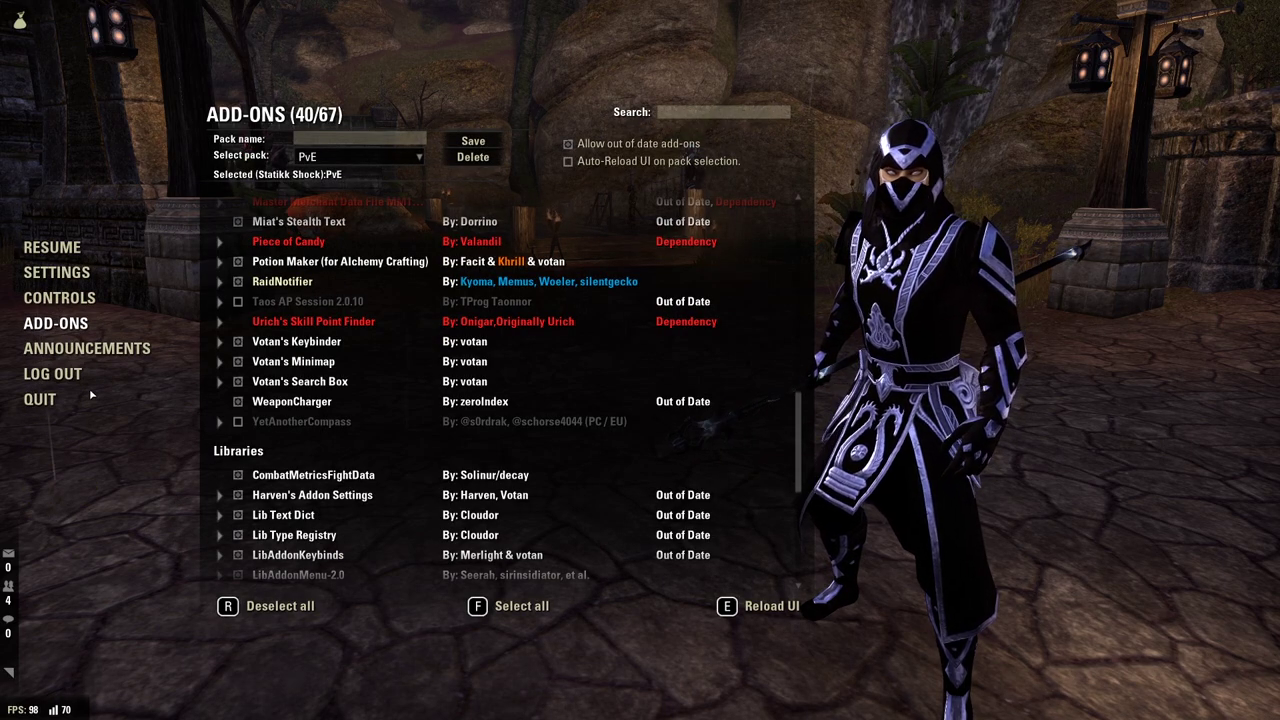